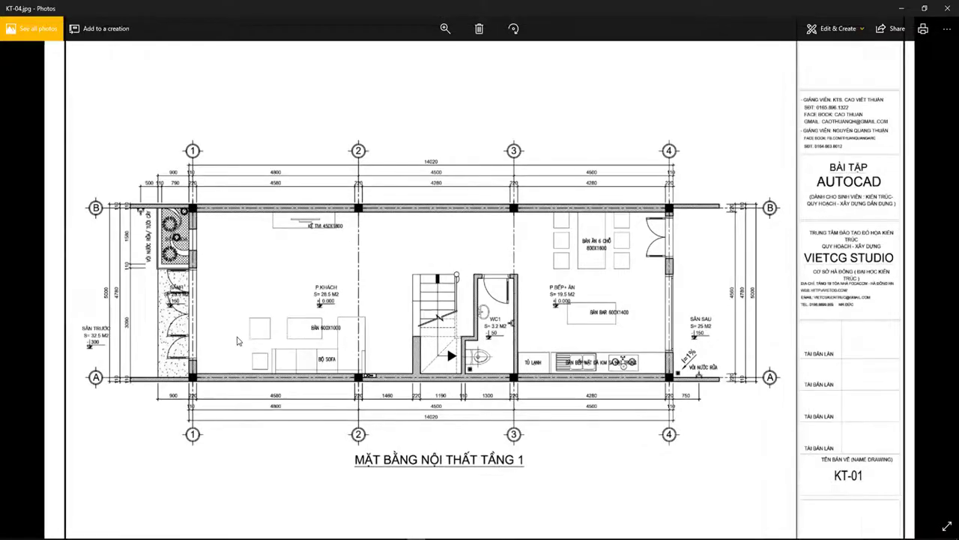
Zoom in on the KT-04.jpg reference plan in Photos.
{"action": "key", "text": "ctrl+plus"}
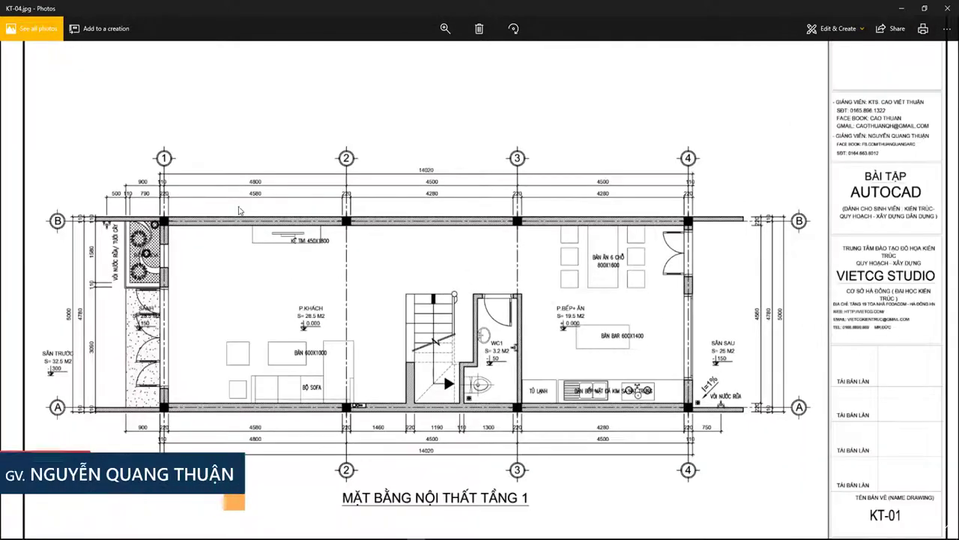
{"action": "key", "text": "ctrl+plus"}
{"action": "scroll", "coordinate": [283, 298], "scroll_direction": "up", "scroll_amount": 3}
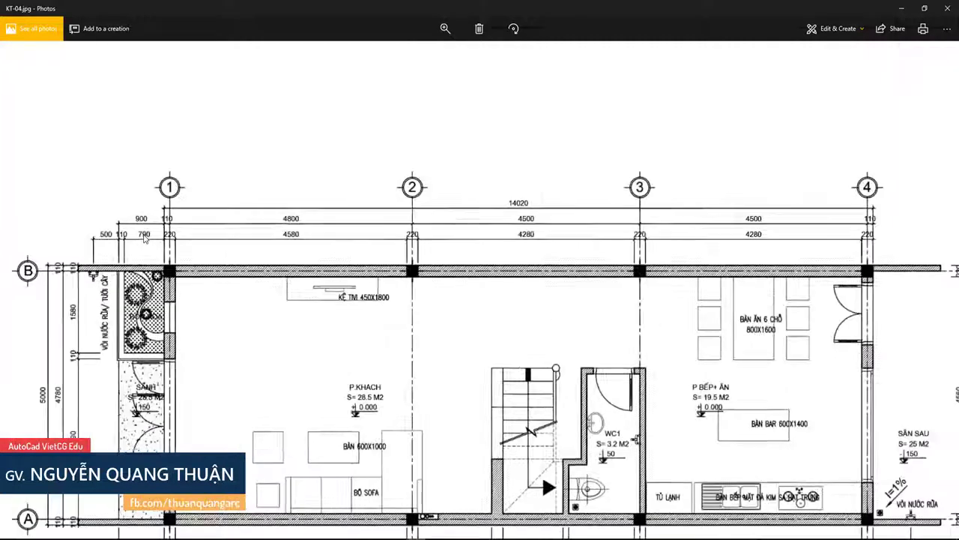
{"action": "scroll", "coordinate": [378, 274], "scroll_direction": "down", "scroll_amount": 3}
{"action": "scroll", "coordinate": [378, 274], "scroll_direction": "down", "scroll_amount": 2}
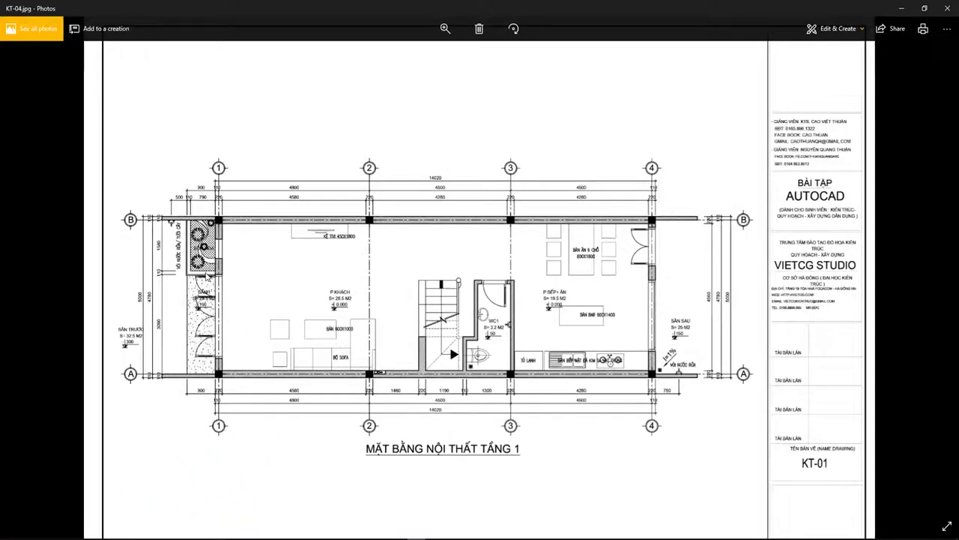
In the Dimension Style Manager (D), preview the styles and select KT-Dim 1-1.
{"action": "scroll", "coordinate": [348, 275], "scroll_direction": "up", "scroll_amount": 1}
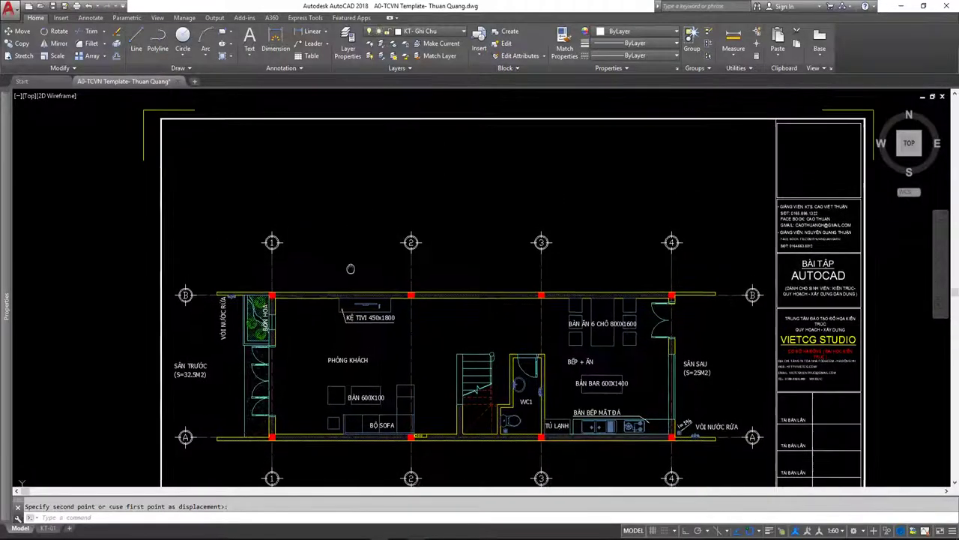
{"action": "scroll", "coordinate": [348, 274], "scroll_direction": "up", "scroll_amount": 2}
{"action": "middle_click_drag", "start_coordinate": [348, 274], "coordinate": [323, 265]}
{"action": "key", "text": "Escape"}
{"action": "type", "text": "d"}
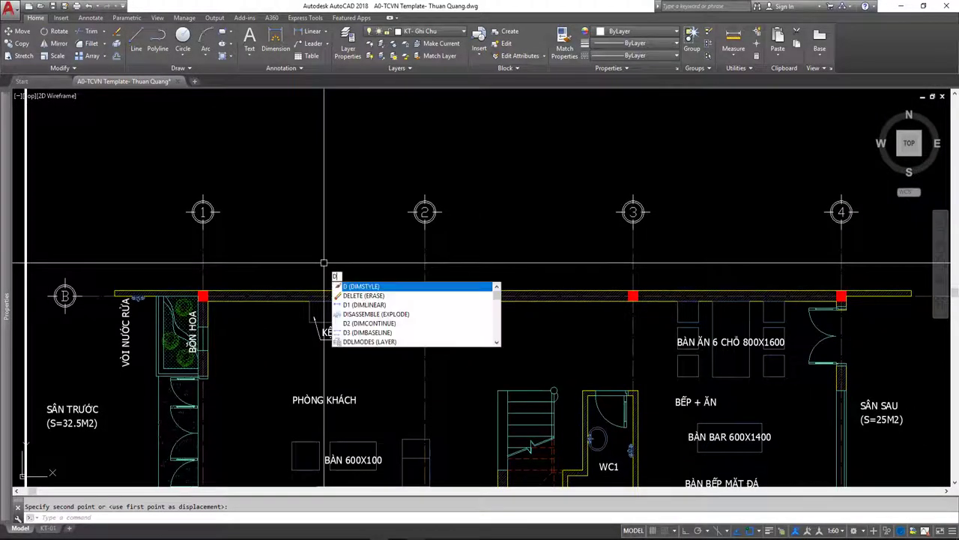
{"action": "key", "text": "Return"}
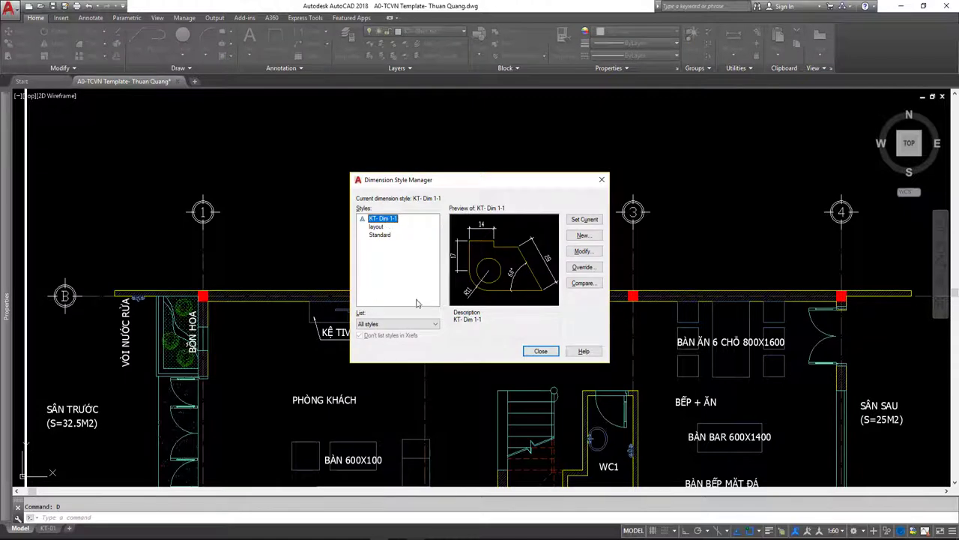
{"action": "left_click", "coordinate": [381, 220]}
{"action": "left_click", "coordinate": [379, 228]}
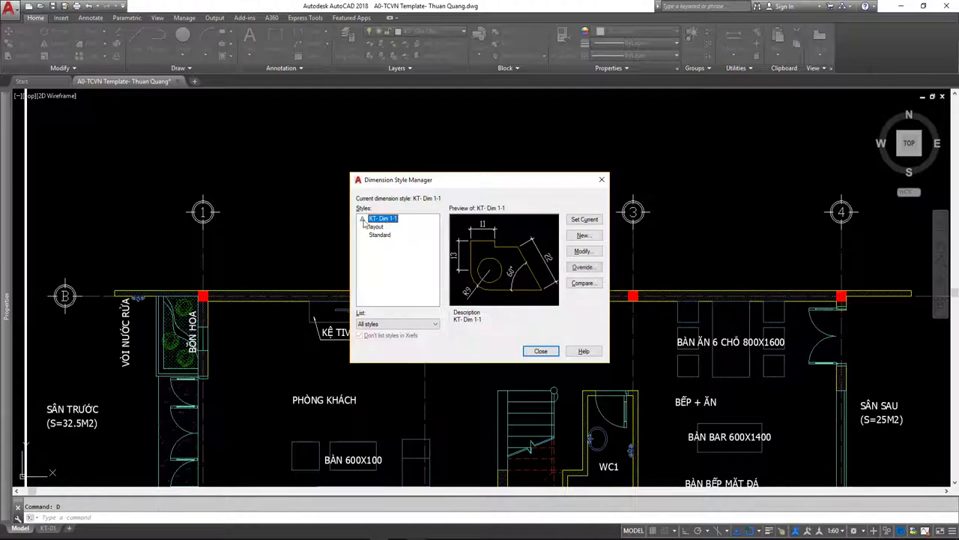
{"action": "left_click", "coordinate": [374, 234]}
{"action": "left_click", "coordinate": [376, 223]}
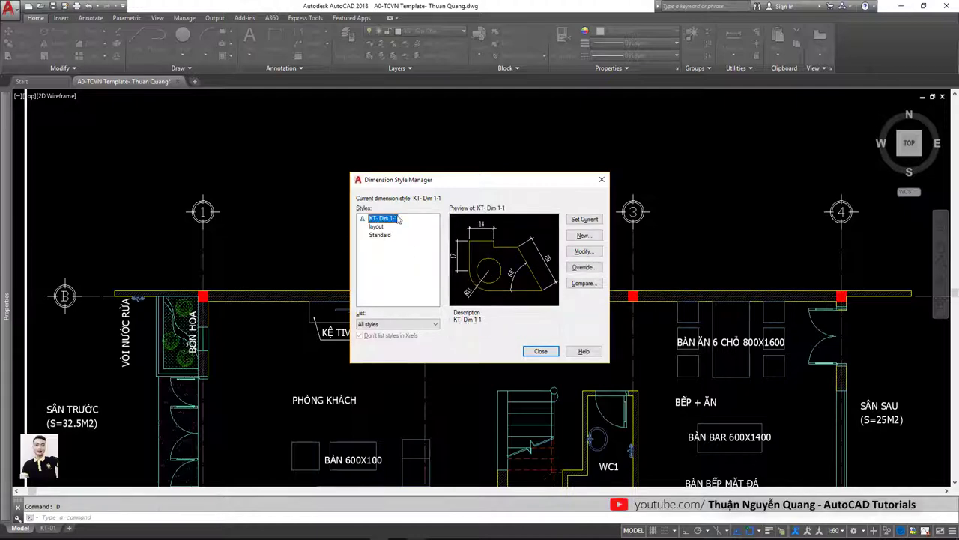
Review KT-Dim 1-1's units, fit, text, arrow and line settings, keeping linear precision 0.
{"action": "left_click", "coordinate": [584, 251]}
{"action": "left_click", "coordinate": [484, 154]}
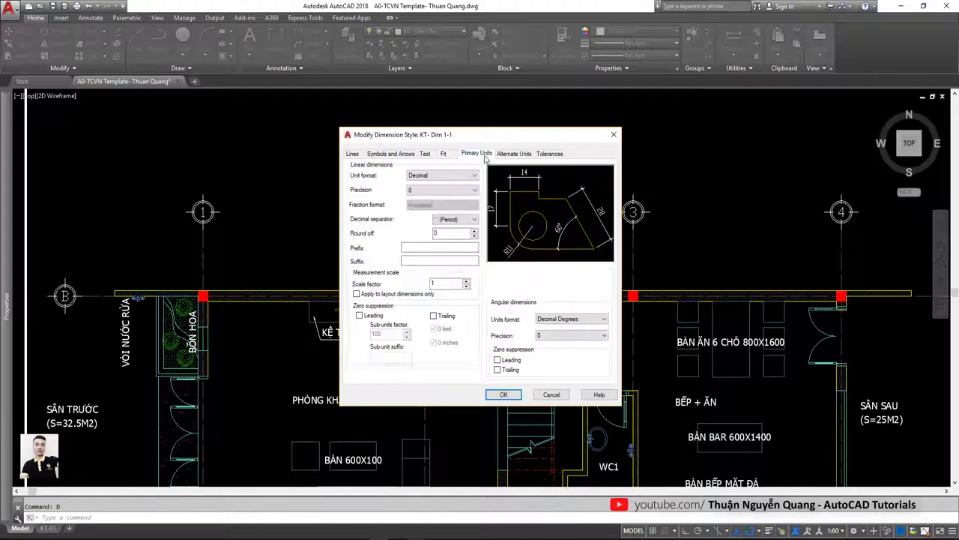
{"action": "left_click", "coordinate": [417, 201]}
{"action": "left_click", "coordinate": [443, 155]}
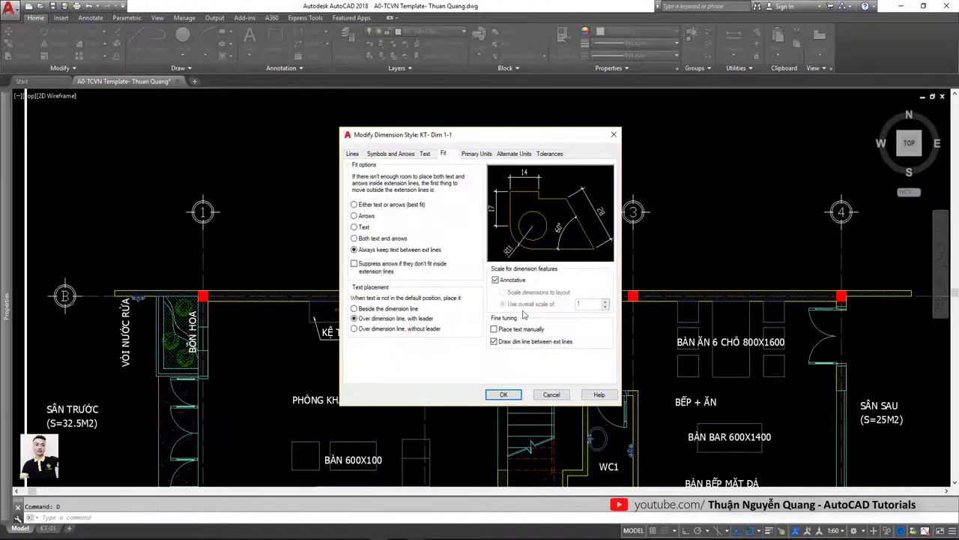
{"action": "left_click", "coordinate": [424, 153]}
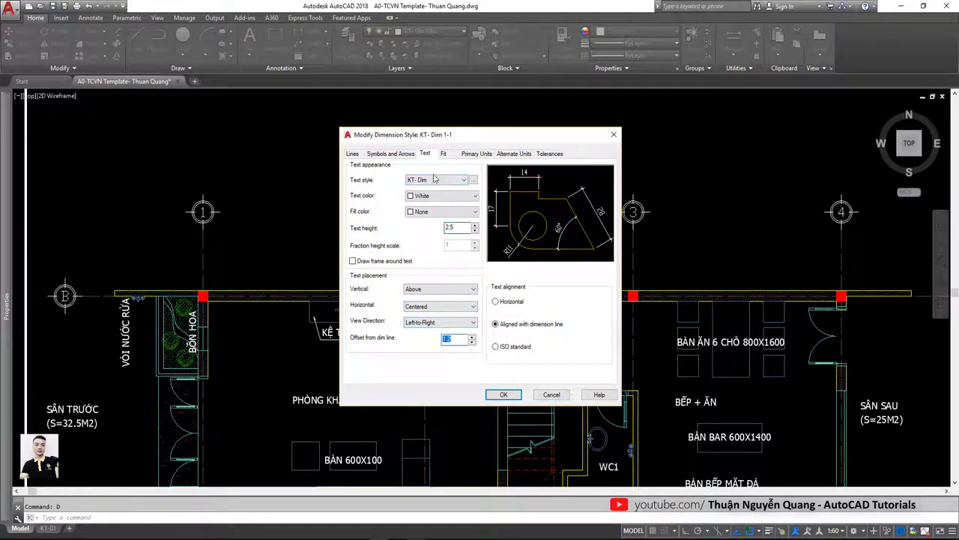
{"action": "left_click", "coordinate": [391, 154]}
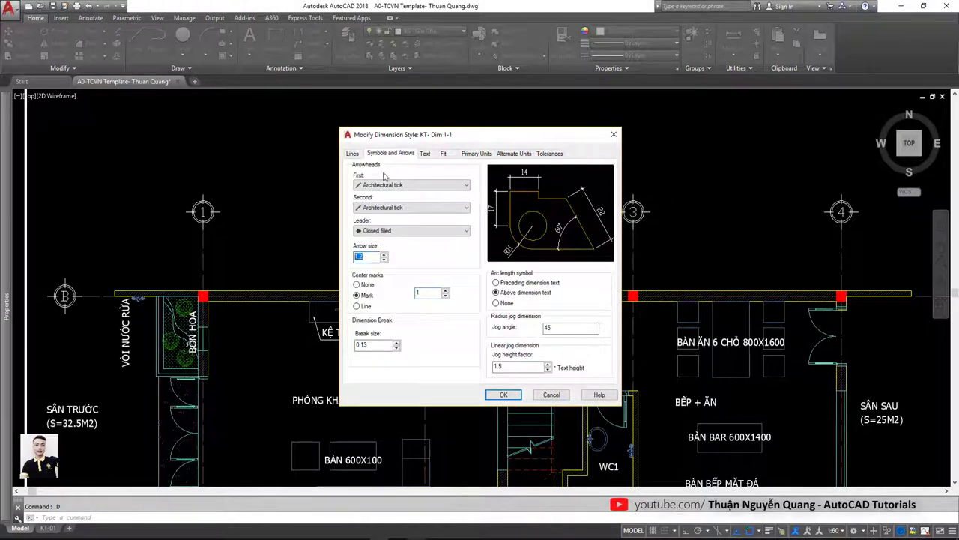
{"action": "left_click", "coordinate": [354, 155]}
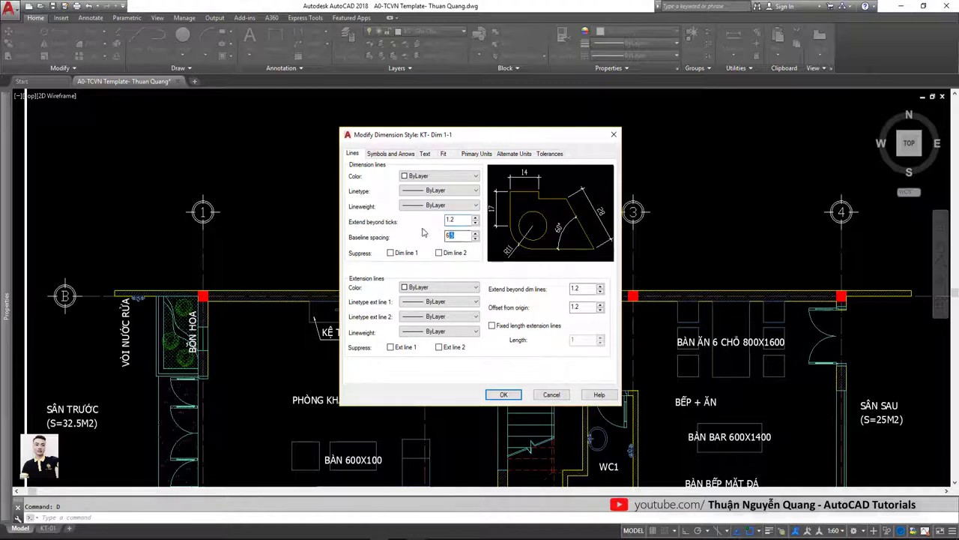
{"action": "left_click", "coordinate": [443, 154]}
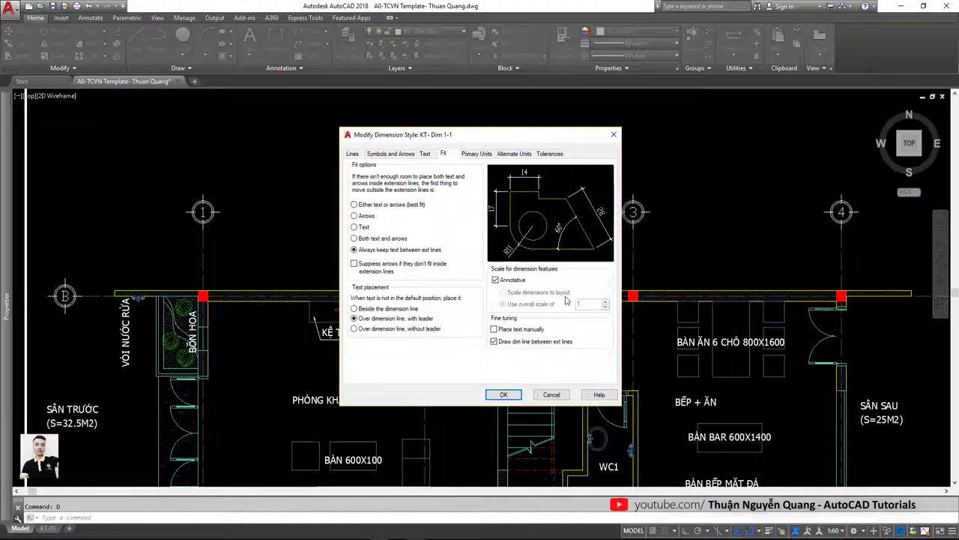
{"action": "left_click", "coordinate": [504, 395]}
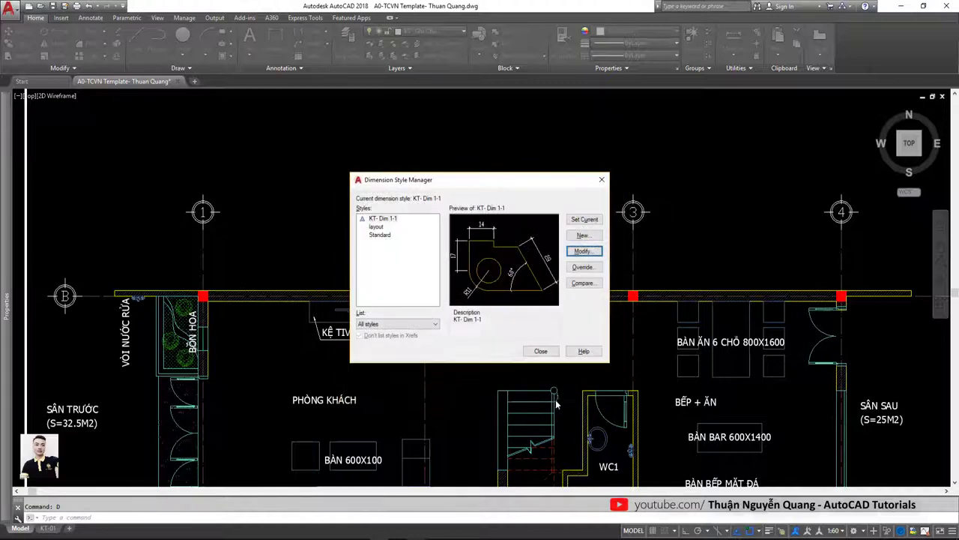
{"action": "left_click", "coordinate": [549, 352]}
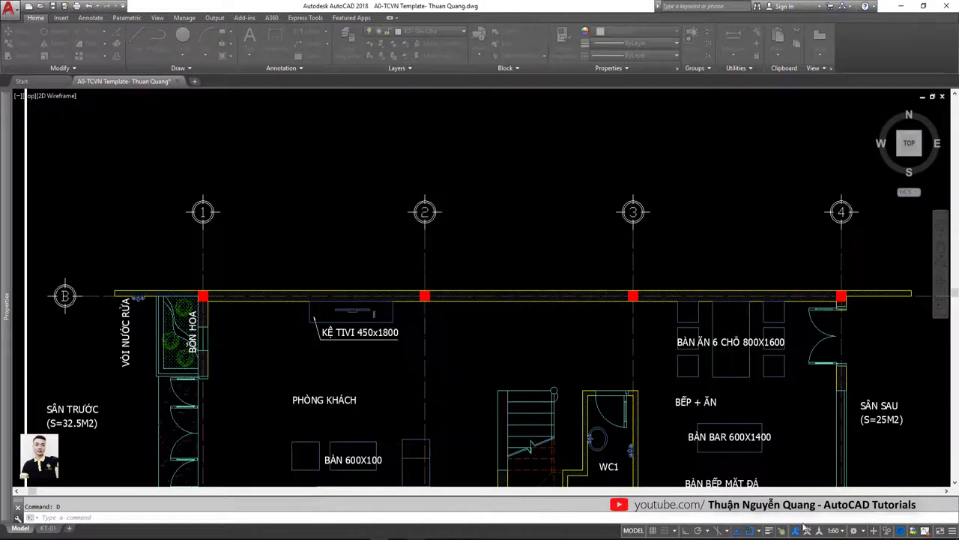
Set the status-bar annotation scale to 1:60.
{"action": "left_click", "coordinate": [844, 531]}
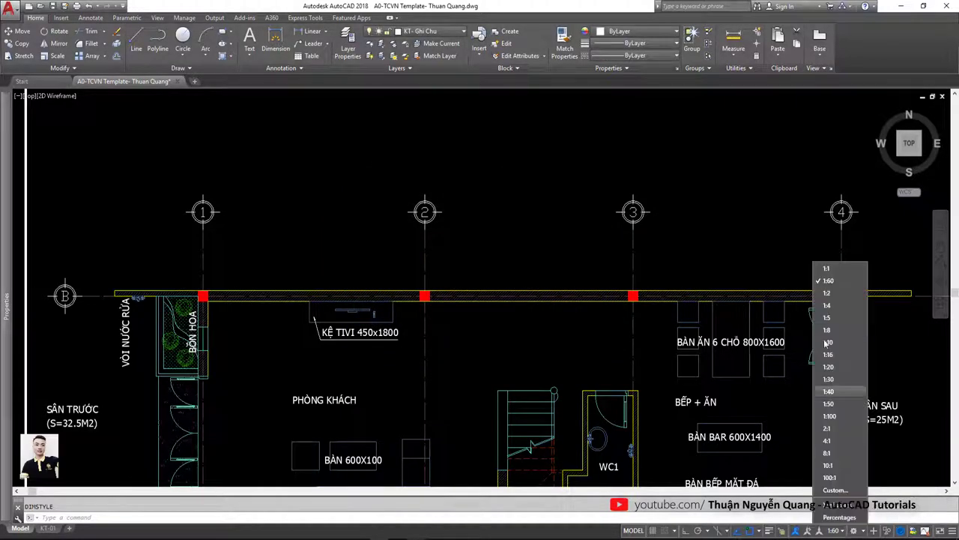
{"action": "left_click", "coordinate": [828, 285]}
{"action": "scroll", "coordinate": [447, 261], "scroll_direction": "down", "scroll_amount": 3}
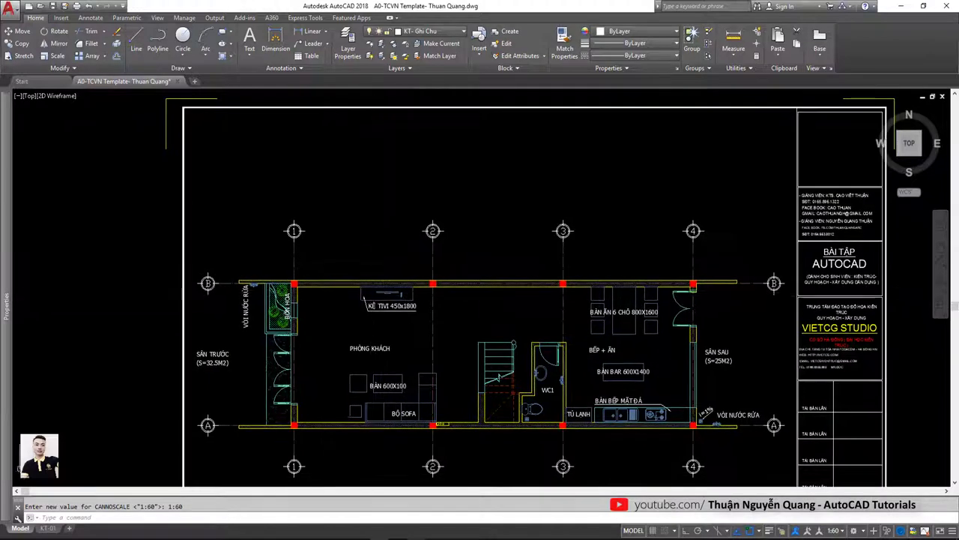
{"action": "type", "text": "DKL"}
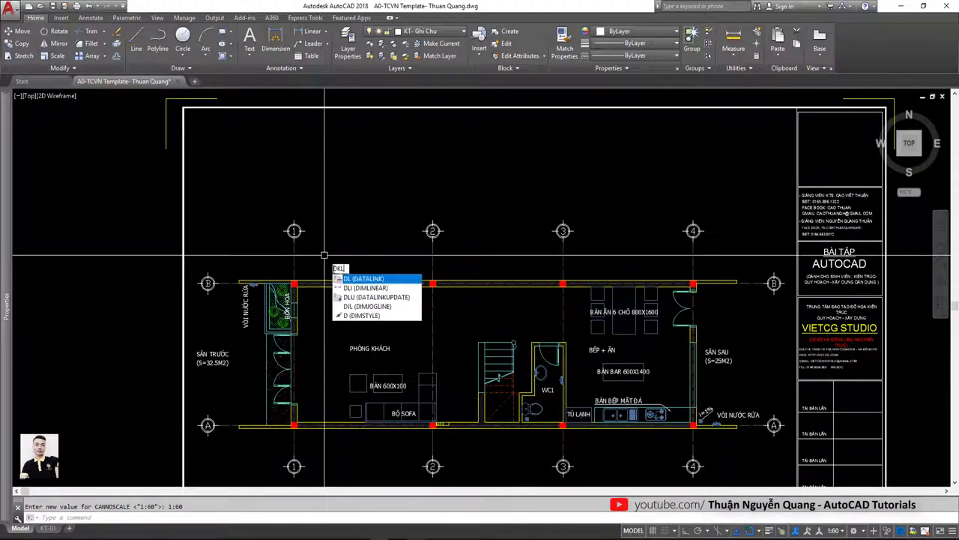
{"action": "key", "text": "Escape"}
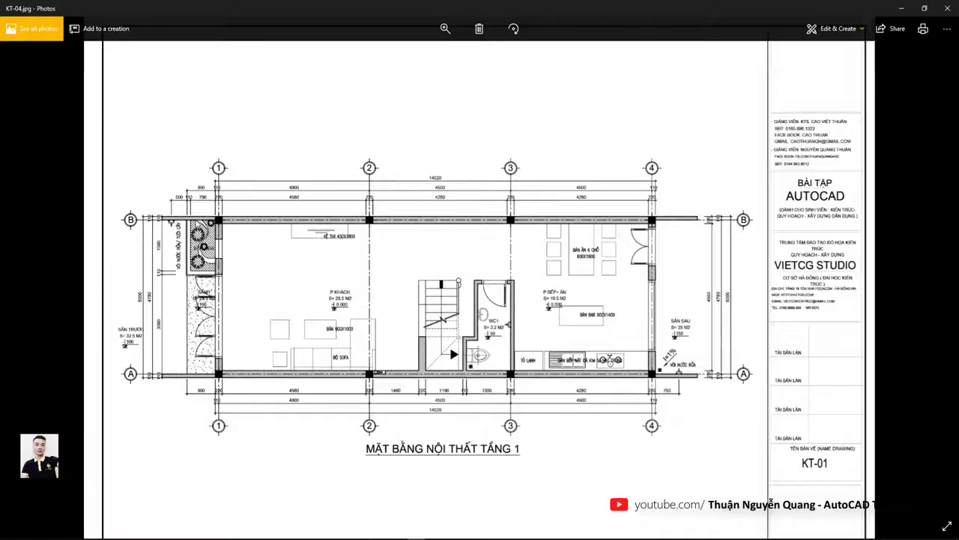
{"action": "scroll", "coordinate": [256, 152], "scroll_direction": "up", "scroll_amount": 1}
{"action": "scroll", "coordinate": [256, 152], "scroll_direction": "up", "scroll_amount": 1}
{"action": "scroll", "coordinate": [257, 152], "scroll_direction": "up", "scroll_amount": 1}
{"action": "scroll", "coordinate": [256, 152], "scroll_direction": "up", "scroll_amount": 1}
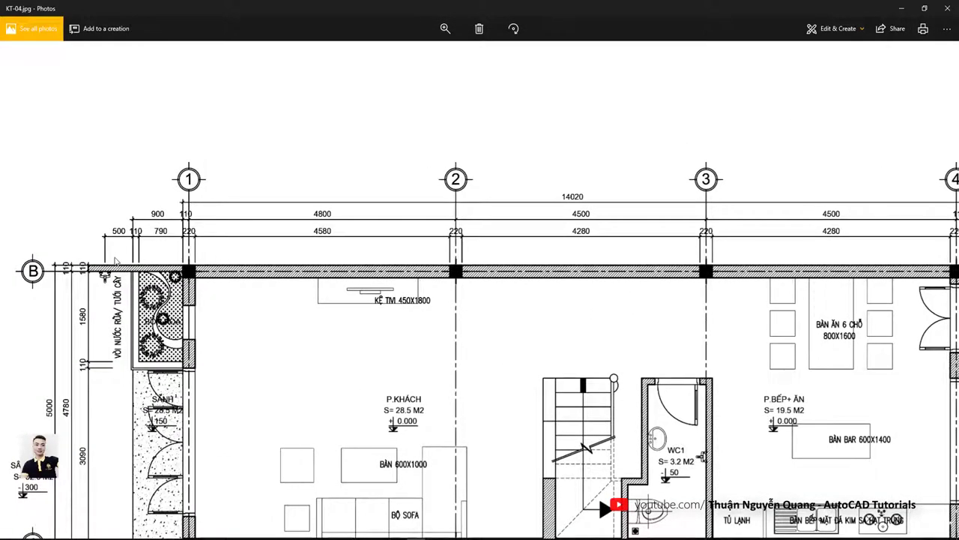
{"action": "scroll", "coordinate": [259, 264], "scroll_direction": "down", "scroll_amount": 2}
{"action": "scroll", "coordinate": [305, 287], "scroll_direction": "down", "scroll_amount": 1}
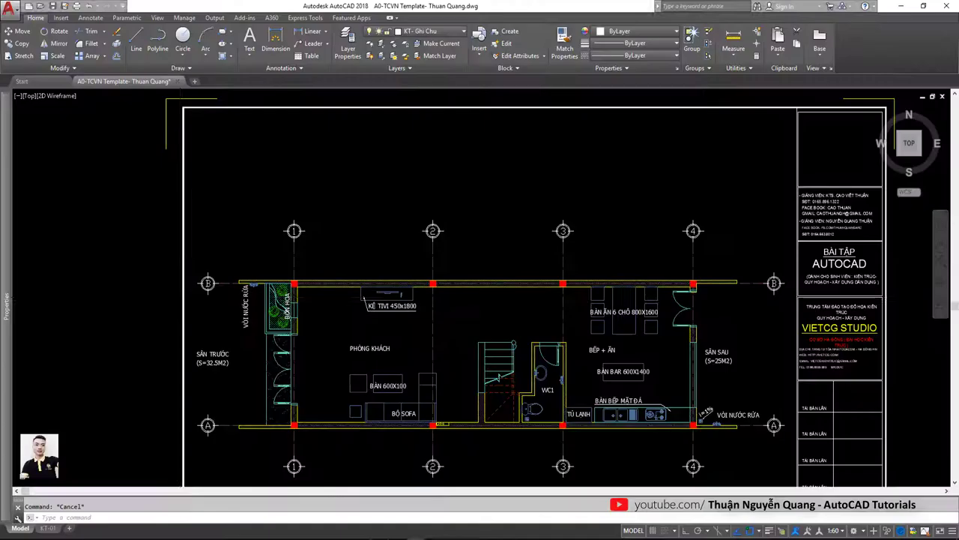
{"action": "scroll", "coordinate": [266, 258], "scroll_direction": "up", "scroll_amount": 3}
{"action": "scroll", "coordinate": [267, 259], "scroll_direction": "up", "scroll_amount": 2}
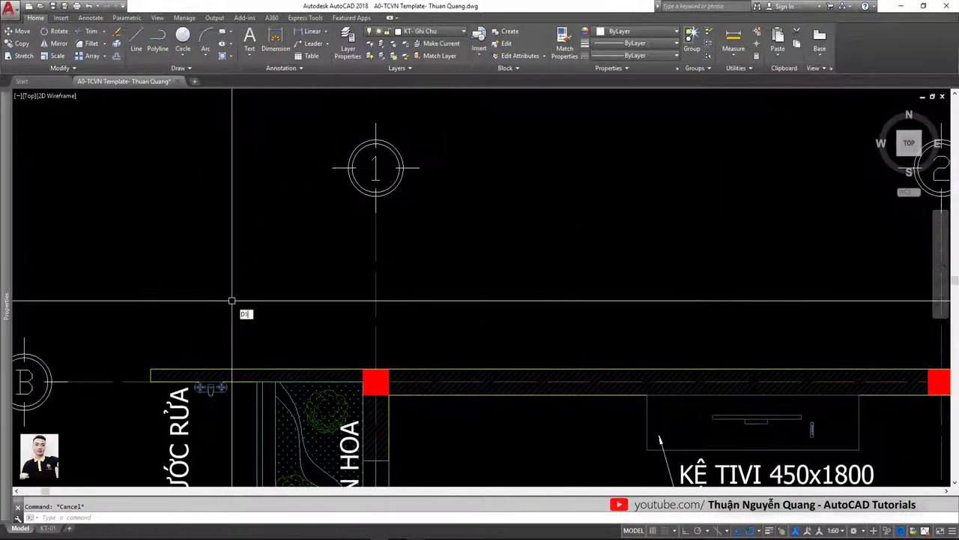
Add a 900 linear dimension above the top wall's left end.
{"action": "type", "text": "dli"}
{"action": "key", "text": "Return"}
{"action": "key", "text": "Escape"}
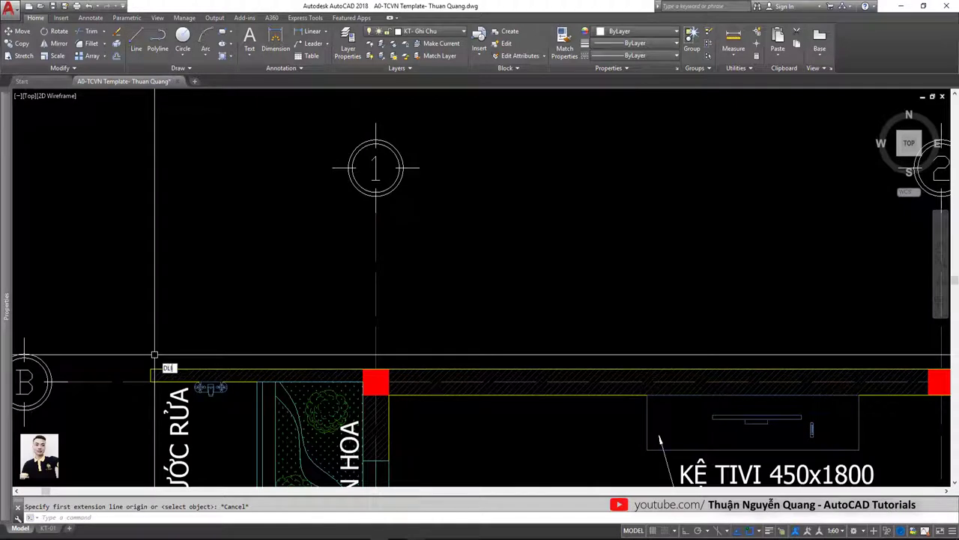
{"action": "key", "text": "Return"}
{"action": "left_click", "coordinate": [151, 369]}
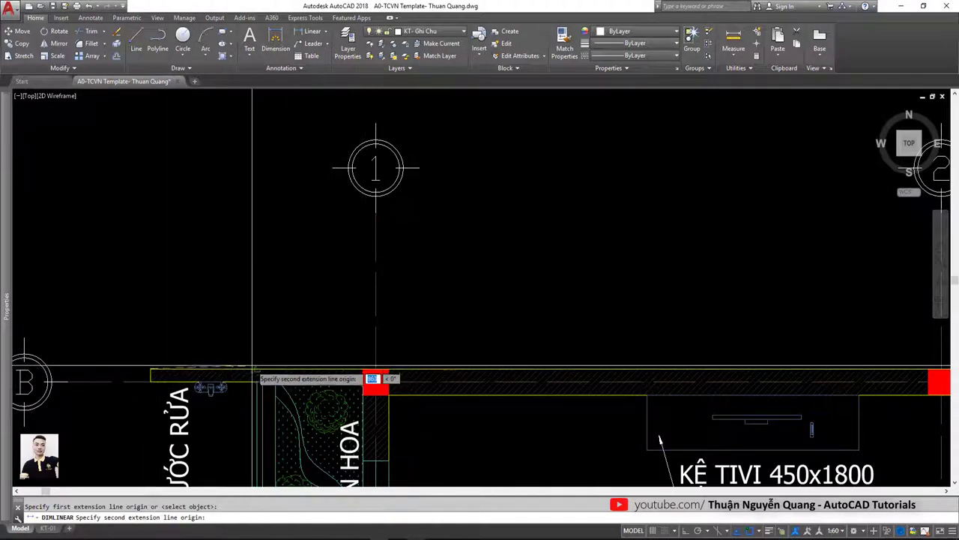
{"action": "left_click", "coordinate": [258, 370]}
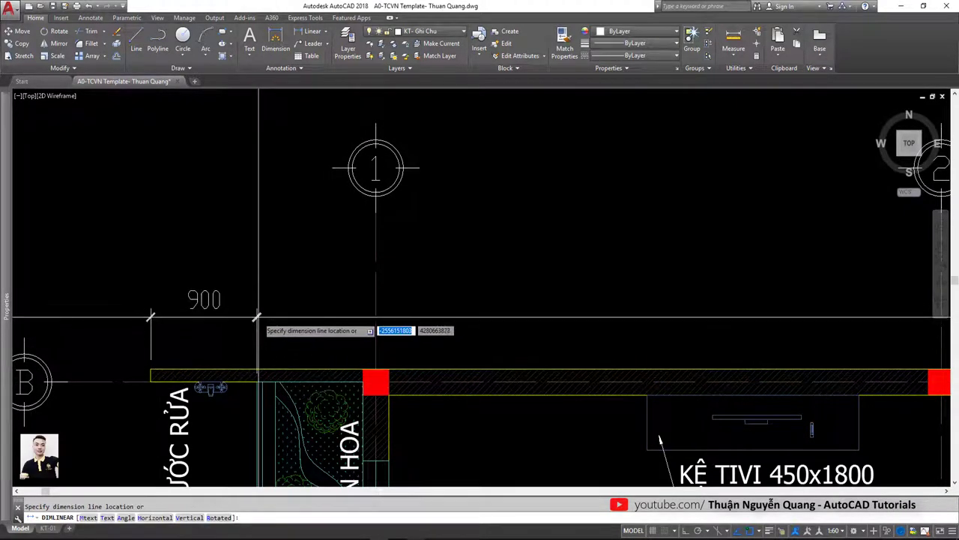
{"action": "left_click", "coordinate": [257, 318]}
Move the 900 dimension onto layer KT-Dim and make KT-Dim the current layer.
{"action": "left_click_drag", "start_coordinate": [274, 334], "coordinate": [187, 308]}
{"action": "left_click", "coordinate": [420, 31]}
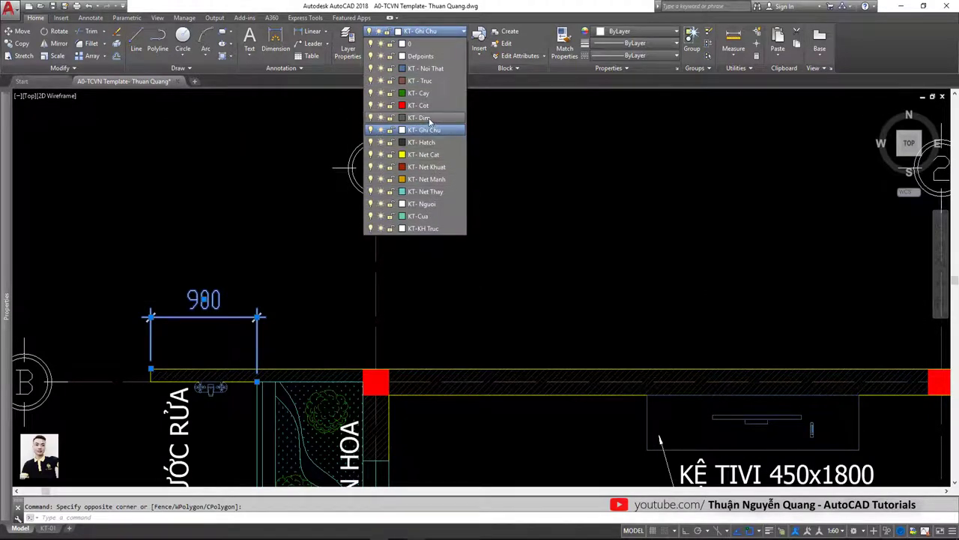
{"action": "left_click", "coordinate": [429, 120]}
{"action": "key", "text": "Escape"}
{"action": "left_click", "coordinate": [420, 31]}
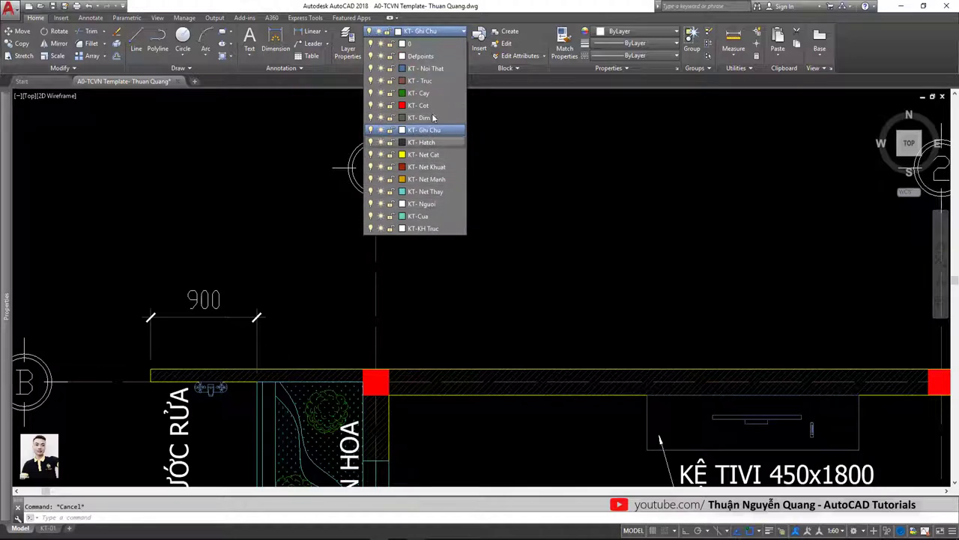
{"action": "left_click", "coordinate": [431, 118]}
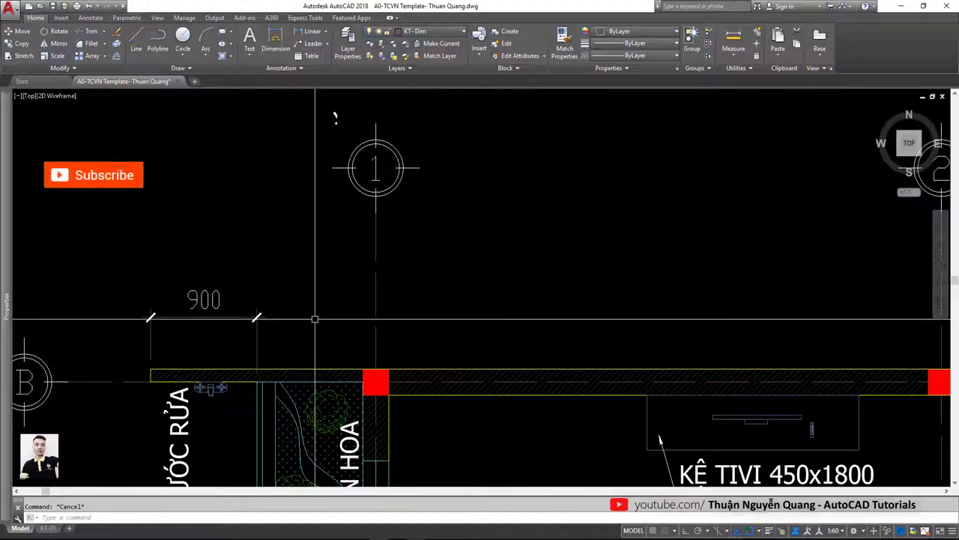
Continue the chain with 900, 220, 4580 and 220 up to column 2.
{"action": "type", "text": "co"}
{"action": "key", "text": "Return"}
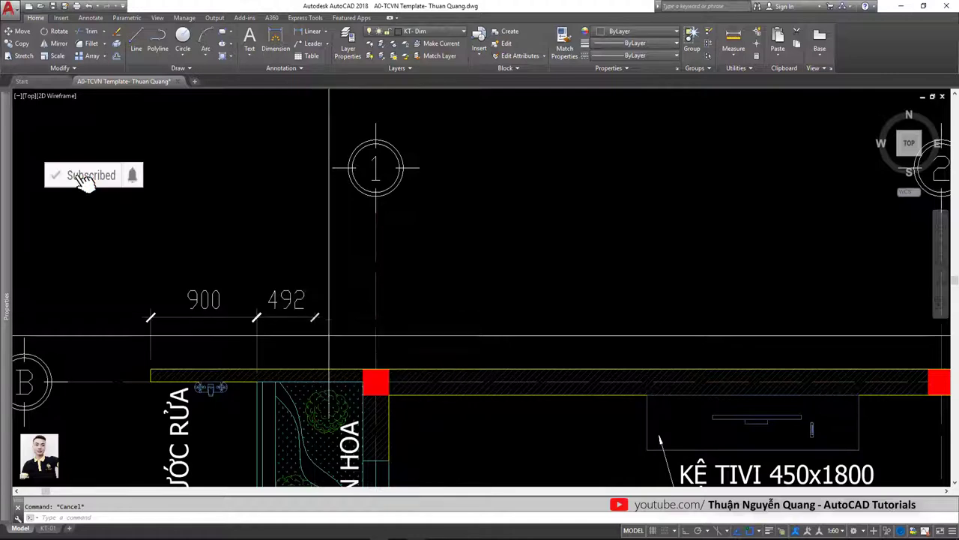
{"action": "left_click", "coordinate": [363, 370]}
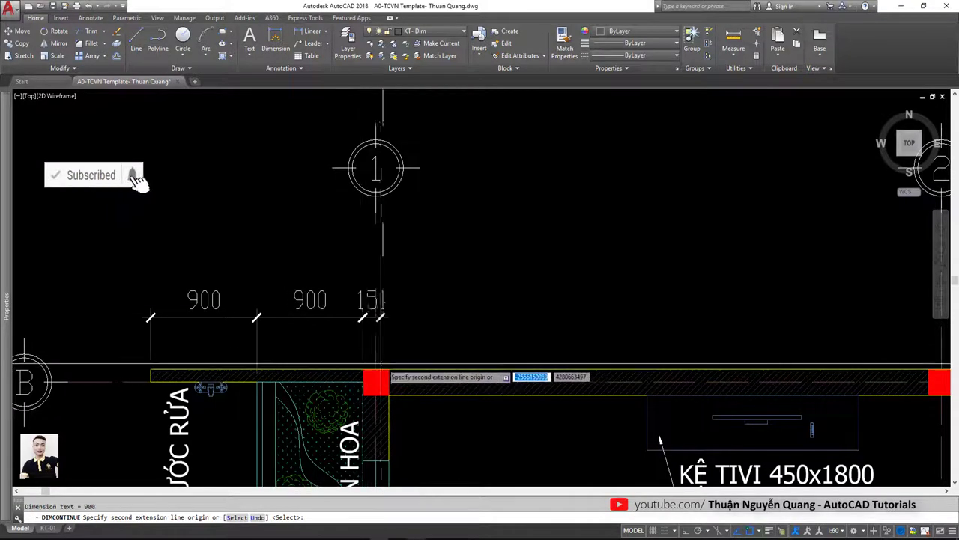
{"action": "left_click", "coordinate": [388, 371]}
{"action": "scroll", "coordinate": [397, 322], "scroll_direction": "down", "scroll_amount": 6}
{"action": "scroll", "coordinate": [490, 300], "scroll_direction": "up", "scroll_amount": 5}
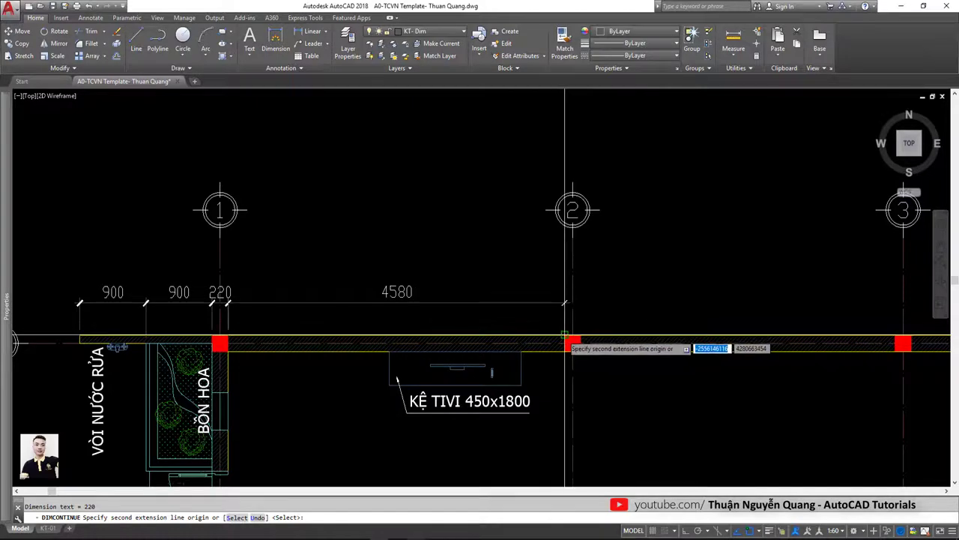
{"action": "left_click", "coordinate": [565, 335]}
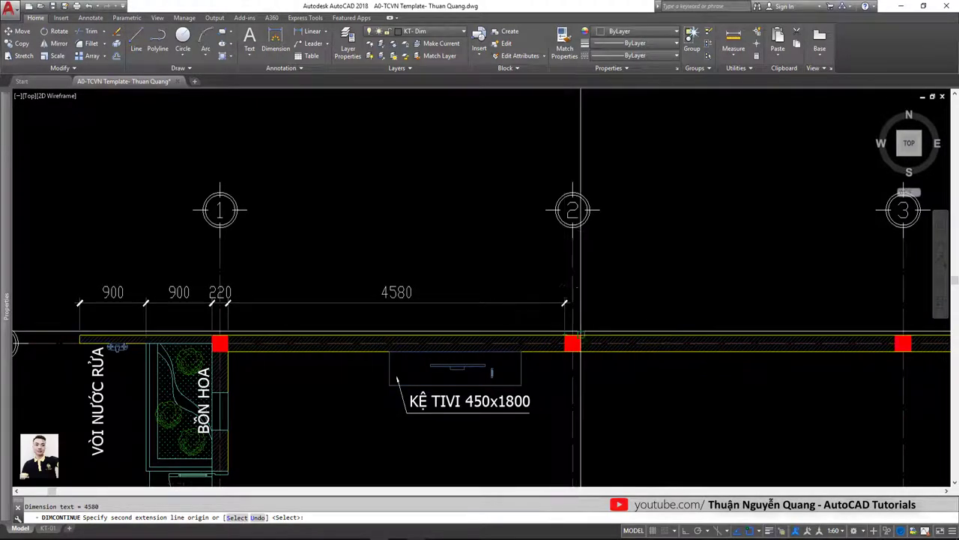
{"action": "left_click", "coordinate": [581, 337]}
{"action": "middle_click_drag", "start_coordinate": [859, 307], "coordinate": [555, 259]}
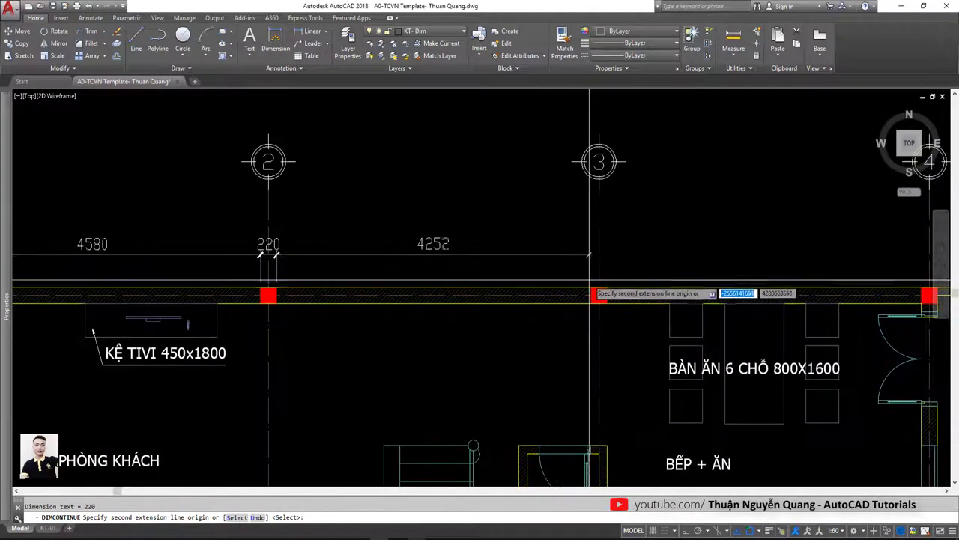
{"action": "scroll", "coordinate": [604, 284], "scroll_direction": "down", "scroll_amount": 4}
Continue with 4280, 220, 4280, 220 and the final 1400, checking the reference image.
{"action": "key", "text": "alt+Tab"}
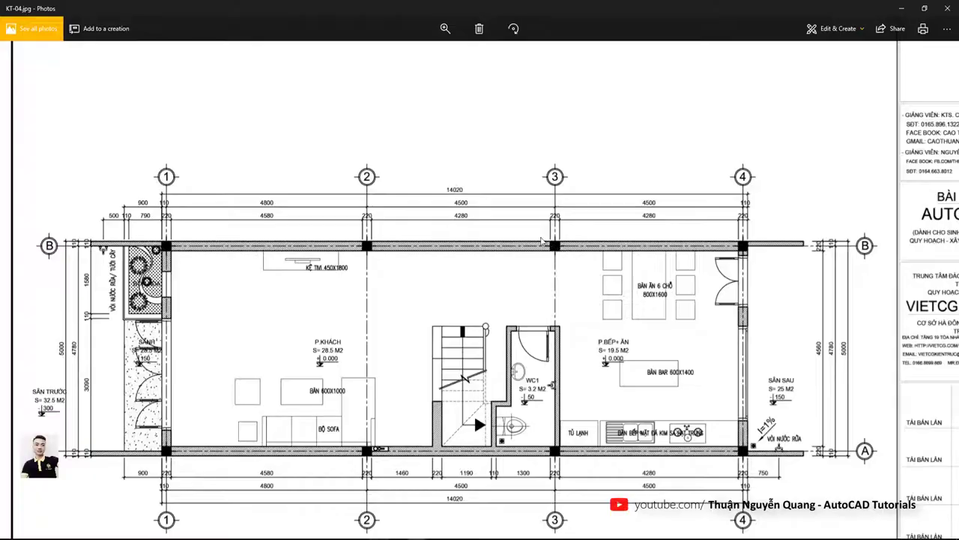
{"action": "key", "text": "alt+Tab"}
{"action": "scroll", "coordinate": [614, 274], "scroll_direction": "up", "scroll_amount": 4}
{"action": "left_click", "coordinate": [614, 275]}
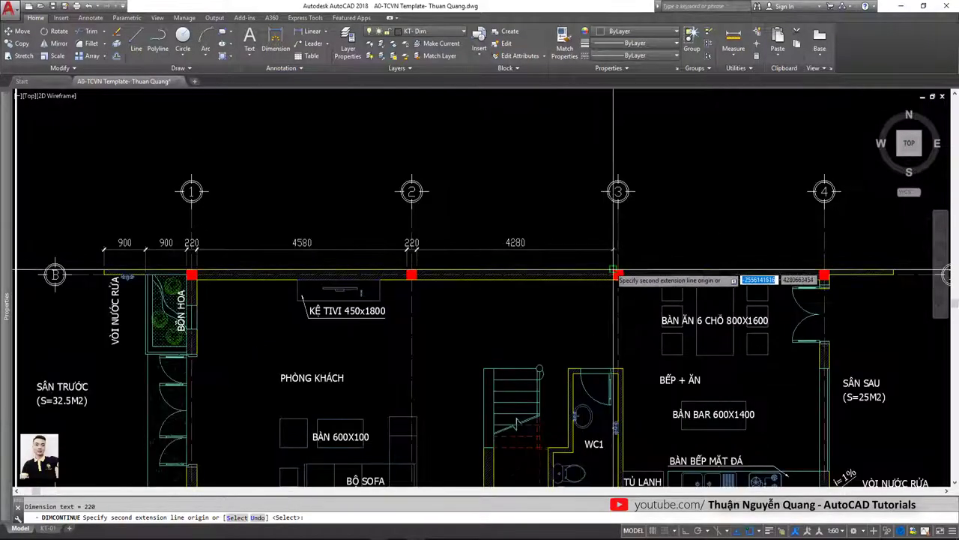
{"action": "left_click", "coordinate": [618, 274]}
{"action": "left_click", "coordinate": [623, 271]}
{"action": "scroll", "coordinate": [623, 272], "scroll_direction": "up", "scroll_amount": 2}
{"action": "middle_click_drag", "start_coordinate": [933, 265], "coordinate": [631, 302]}
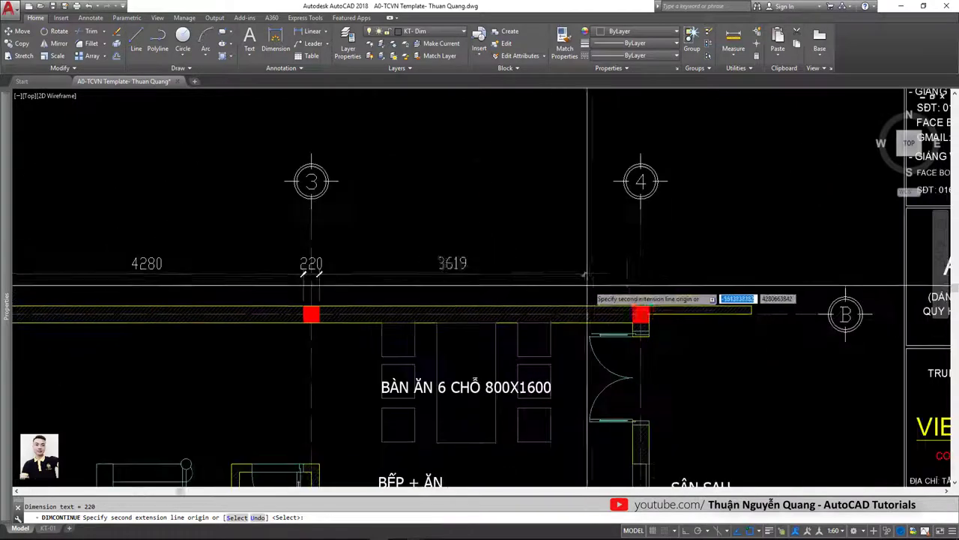
{"action": "left_click", "coordinate": [633, 303]}
{"action": "left_click", "coordinate": [649, 305]}
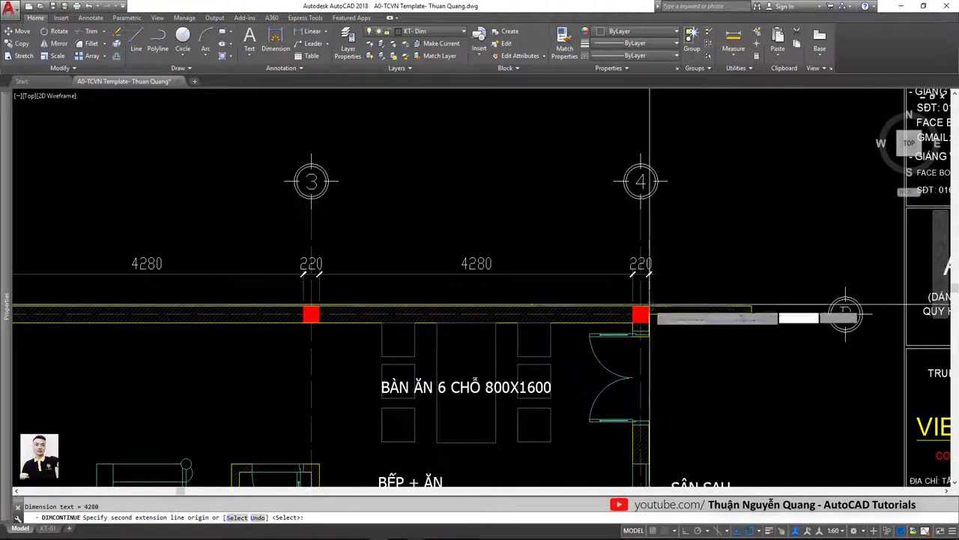
{"action": "left_click", "coordinate": [751, 307]}
{"action": "key", "text": "alt+Tab"}
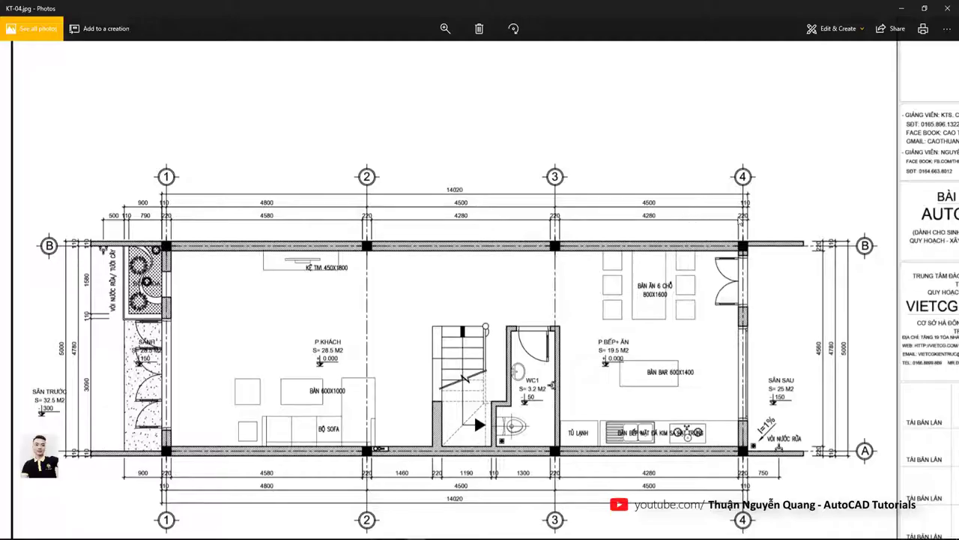
{"action": "key", "text": "alt+Tab"}
{"action": "scroll", "coordinate": [525, 300], "scroll_direction": "down", "scroll_amount": 4}
Add a 1910 baseline dimension to grid line 1 using the first 900 dimension as base.
{"action": "middle_click_drag", "start_coordinate": [150, 255], "coordinate": [234, 273]}
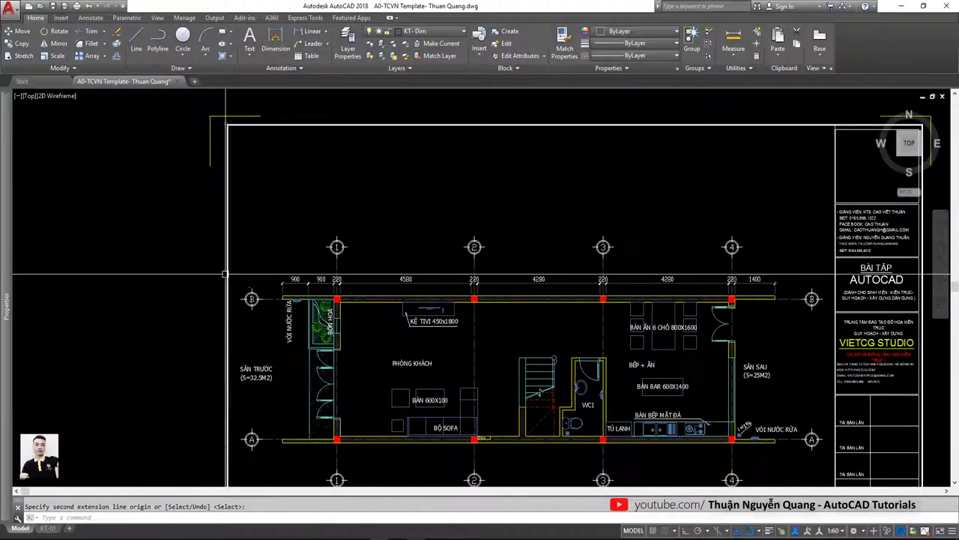
{"action": "scroll", "coordinate": [389, 263], "scroll_direction": "up", "scroll_amount": 4}
{"action": "middle_click_drag", "start_coordinate": [390, 263], "coordinate": [300, 284]}
{"action": "type", "text": "DB"}
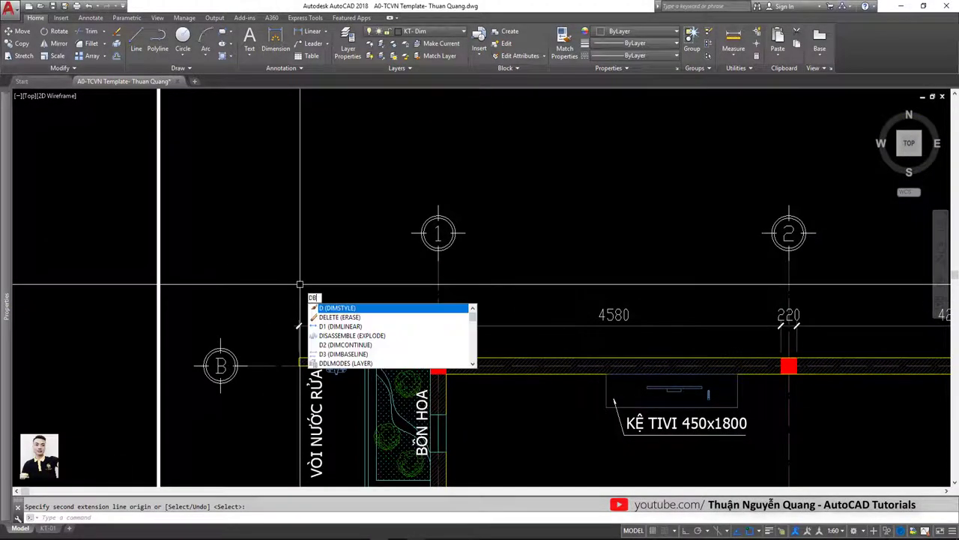
{"action": "type", "text": "A"}
{"action": "key", "text": "Return"}
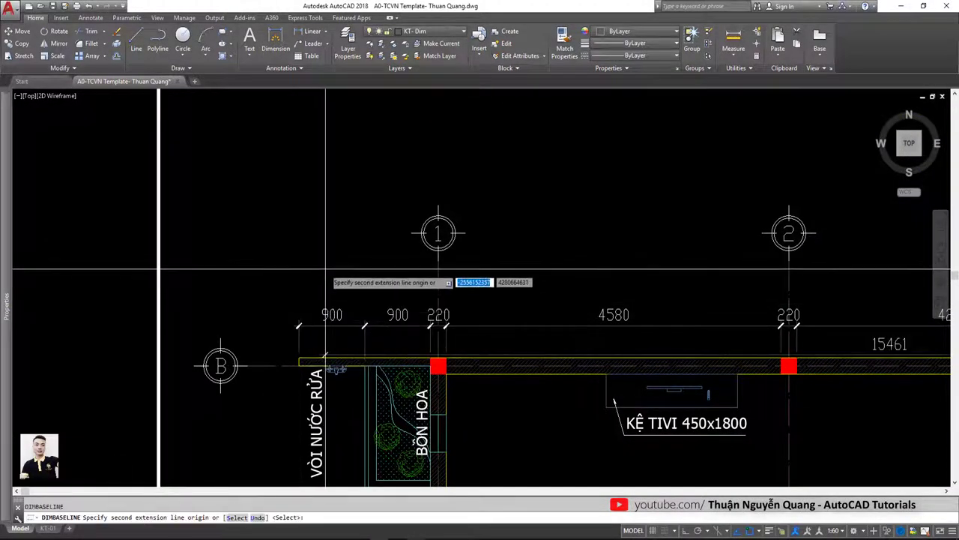
{"action": "key", "text": "Return"}
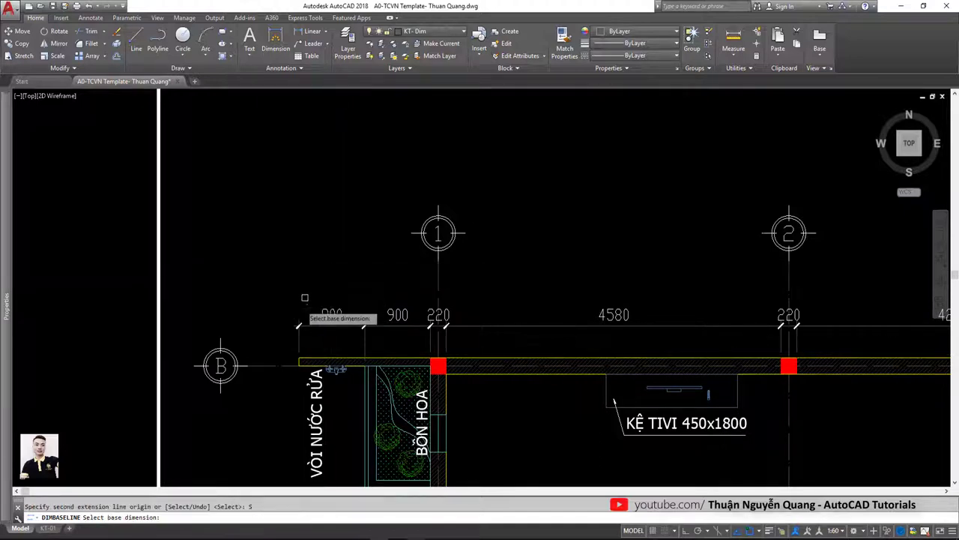
{"action": "left_click", "coordinate": [298, 335]}
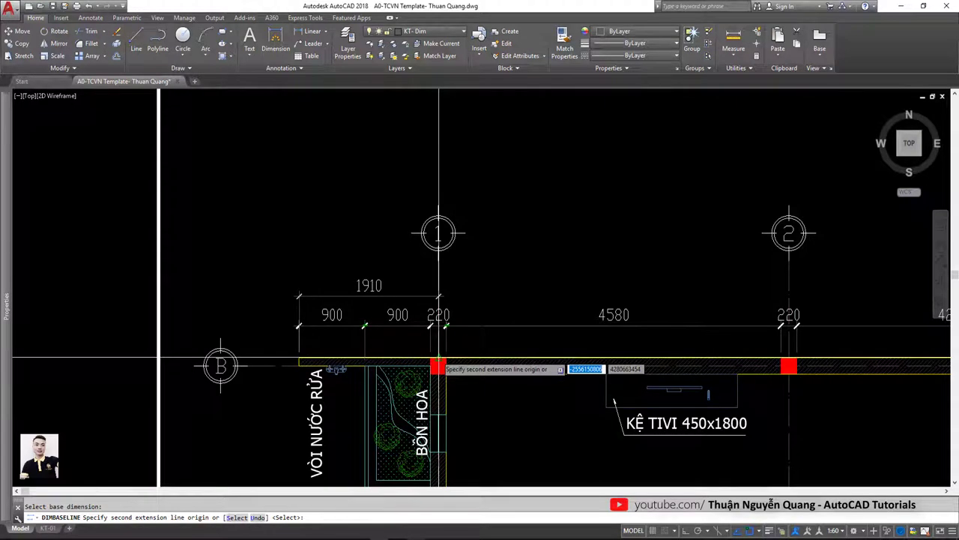
{"action": "left_click", "coordinate": [439, 366]}
Continue the outer row with 4800 to grid 2 and 4500 to grid 3.
{"action": "middle_click_drag", "start_coordinate": [464, 285], "coordinate": [395, 281]}
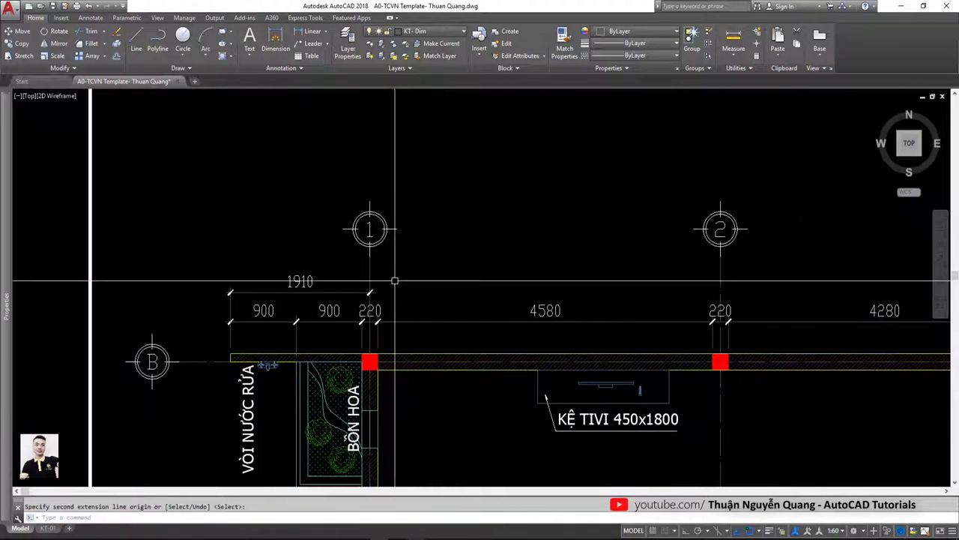
{"action": "type", "text": "o"}
{"action": "key", "text": "Return"}
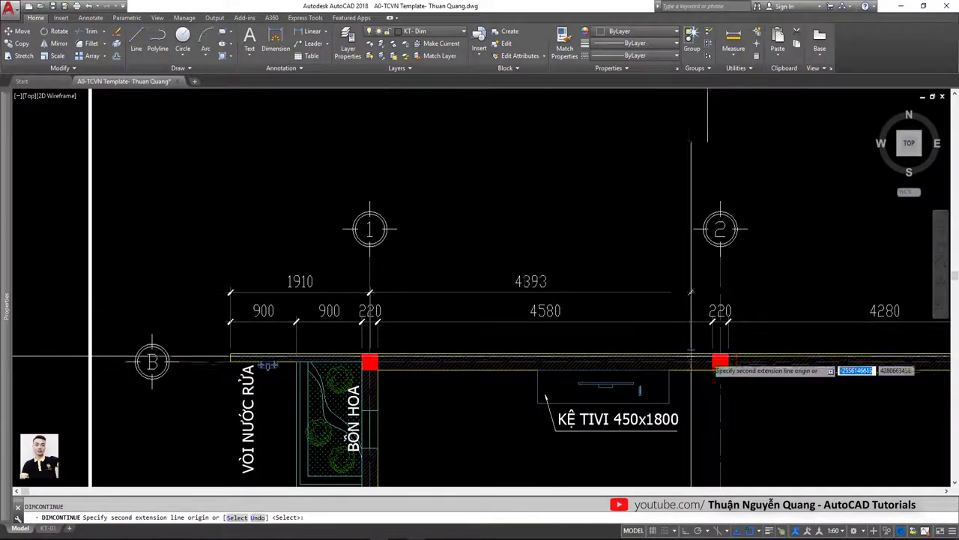
{"action": "left_click", "coordinate": [721, 354]}
{"action": "middle_click_drag", "start_coordinate": [720, 353], "coordinate": [183, 316]}
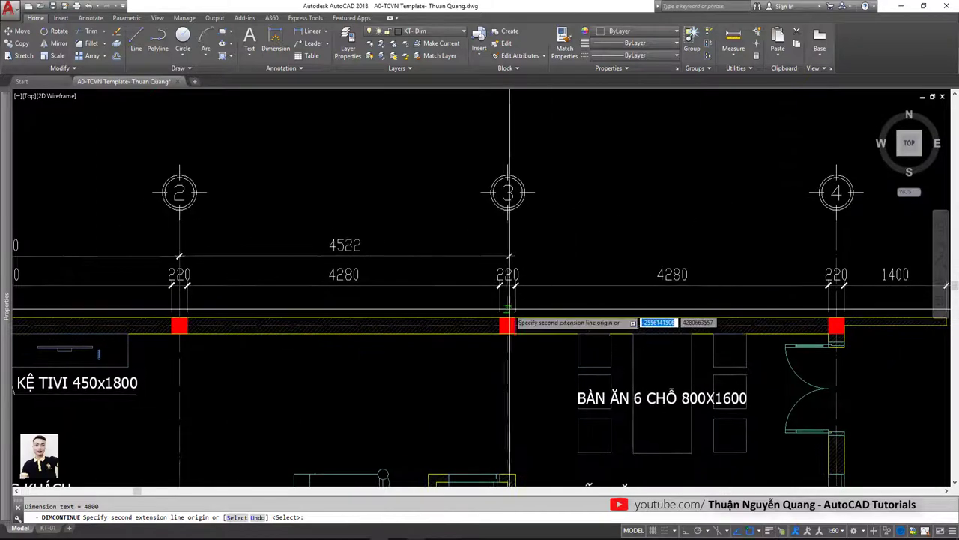
{"action": "left_click", "coordinate": [508, 325]}
{"action": "middle_click_drag", "start_coordinate": [508, 325], "coordinate": [300, 324]}
{"action": "scroll", "coordinate": [609, 330], "scroll_direction": "up", "scroll_amount": 3}
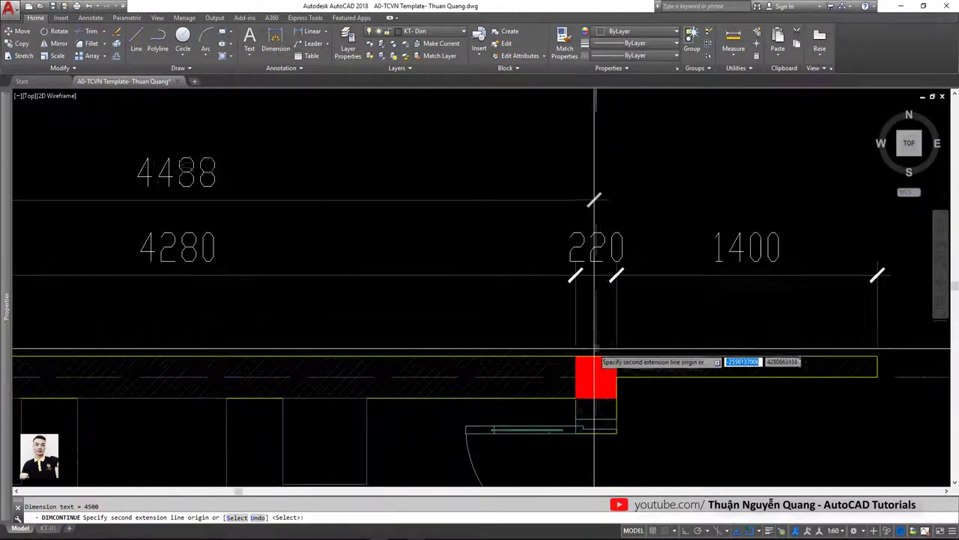
{"action": "scroll", "coordinate": [608, 330], "scroll_direction": "down", "scroll_amount": 5}
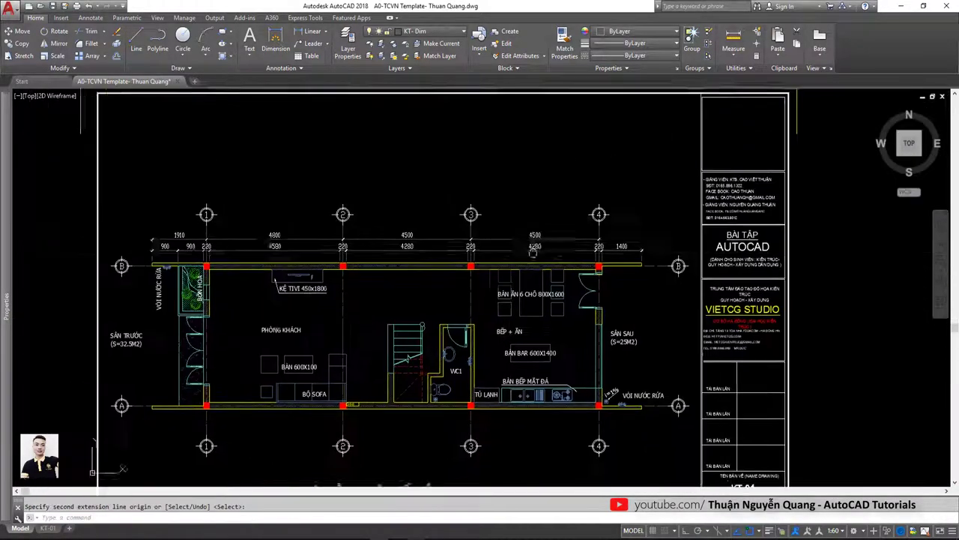
{"action": "scroll", "coordinate": [405, 253], "scroll_direction": "up", "scroll_amount": 1}
{"action": "middle_click_drag", "start_coordinate": [272, 265], "coordinate": [332, 245]}
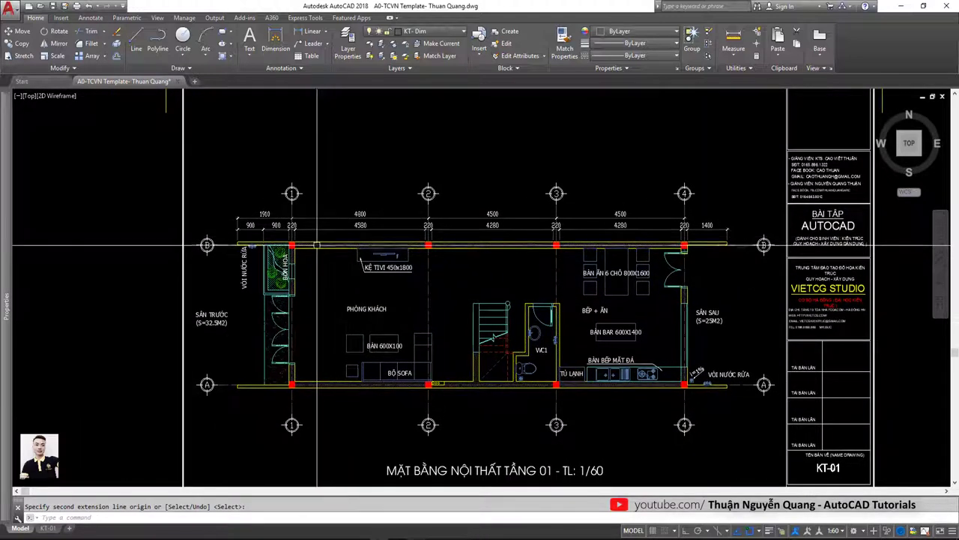
{"action": "scroll", "coordinate": [274, 201], "scroll_direction": "up", "scroll_amount": 4}
{"action": "scroll", "coordinate": [247, 240], "scroll_direction": "down", "scroll_amount": 5}
{"action": "scroll", "coordinate": [224, 263], "scroll_direction": "up", "scroll_amount": 2}
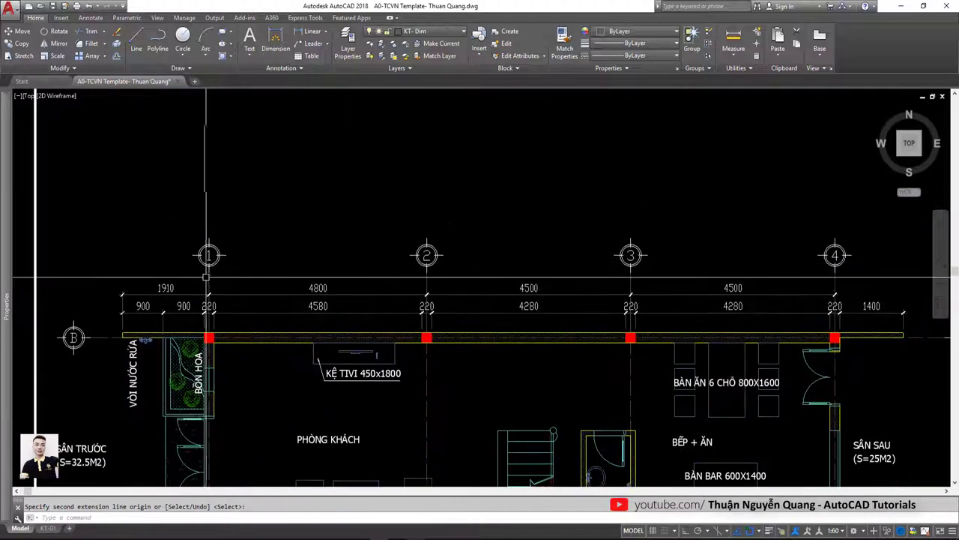
{"action": "scroll", "coordinate": [206, 279], "scroll_direction": "up", "scroll_amount": 1}
Stretch the top ends of grid lines 1–4 straight up with Ortho on.
{"action": "scroll", "coordinate": [570, 264], "scroll_direction": "down", "scroll_amount": 2}
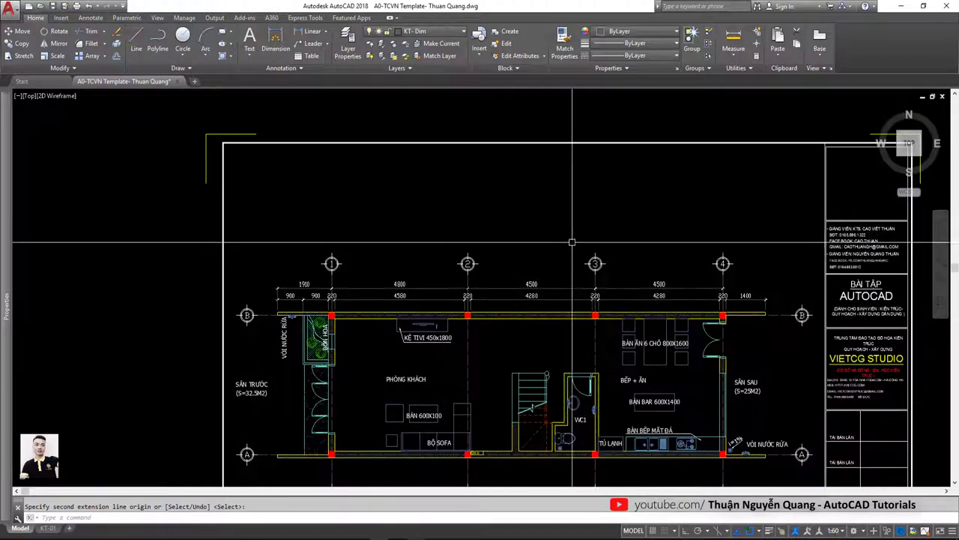
{"action": "left_click", "coordinate": [737, 279]}
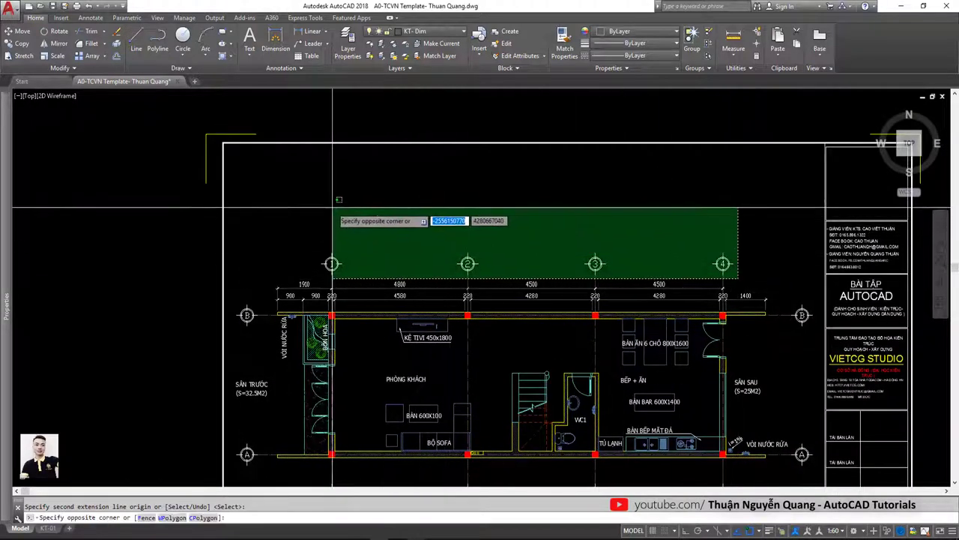
{"action": "left_click", "coordinate": [322, 200]}
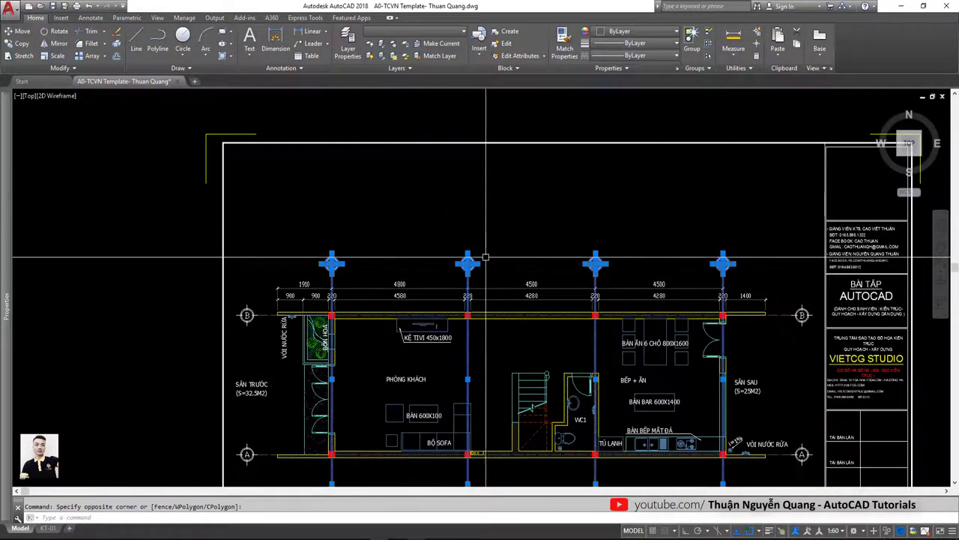
{"action": "key", "text": "Return"}
{"action": "left_click", "coordinate": [514, 255]}
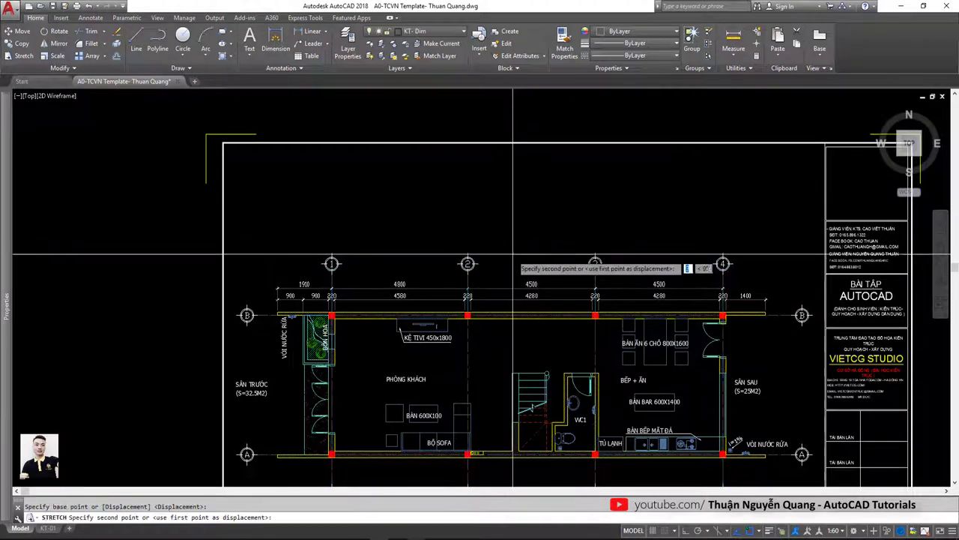
{"action": "key", "text": "F8"}
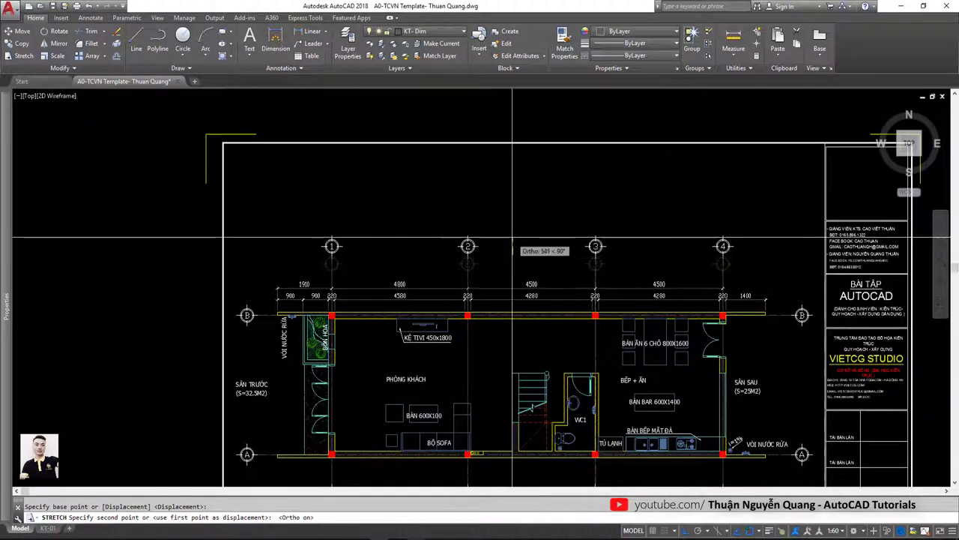
{"action": "left_click", "coordinate": [513, 229]}
Stretch the bottom ends of grid lines 1–4 further down.
{"action": "middle_click_drag", "start_coordinate": [525, 315], "coordinate": [520, 217]}
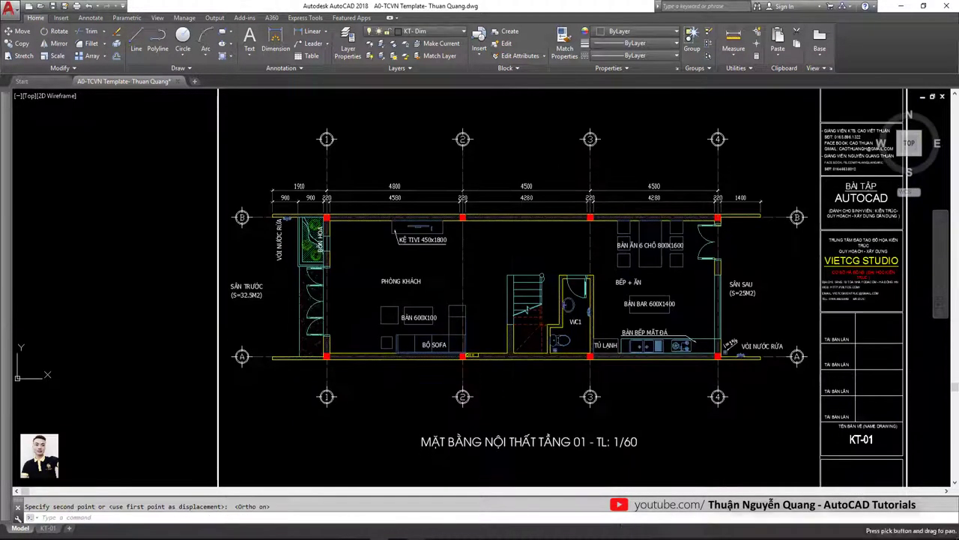
{"action": "left_click", "coordinate": [748, 416]}
{"action": "left_click", "coordinate": [255, 374]}
{"action": "key", "text": "Return"}
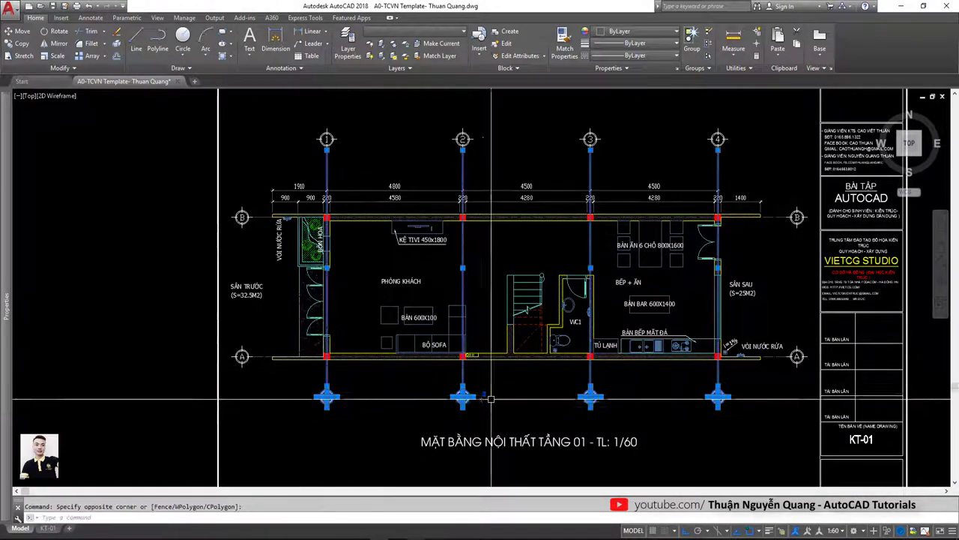
{"action": "left_click", "coordinate": [513, 378]}
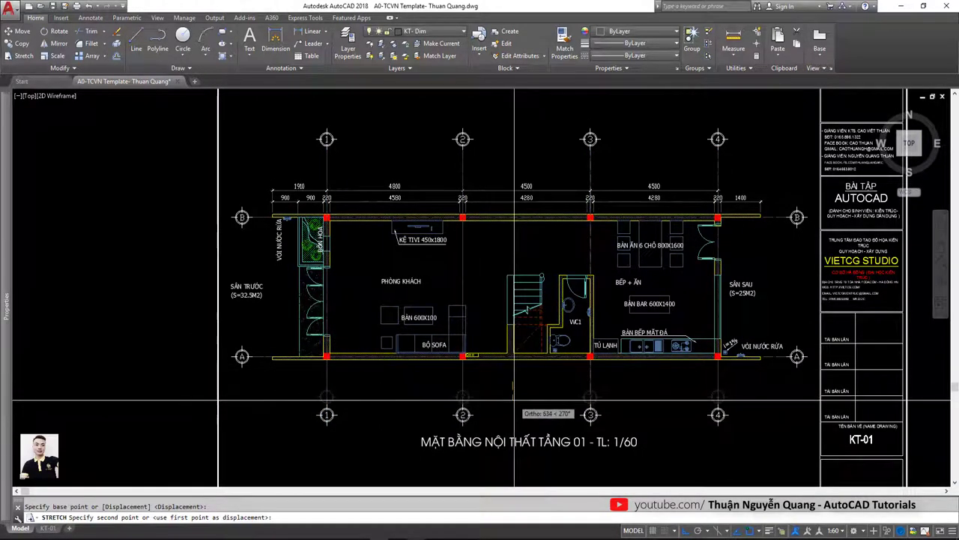
{"action": "left_click", "coordinate": [513, 400]}
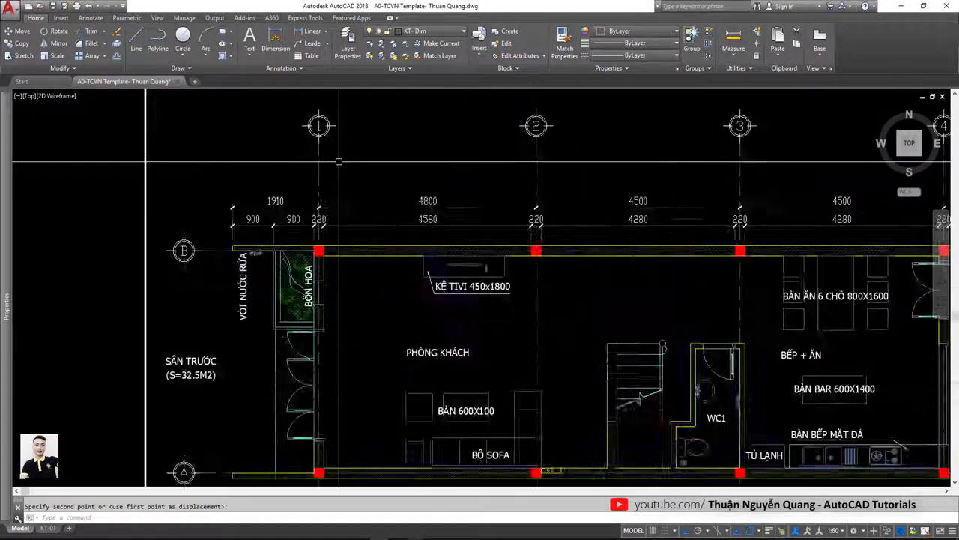
Add the 15820 overall baseline dimension from a picked base dimension, then view KT-04.jpg.
{"action": "scroll", "coordinate": [338, 170], "scroll_direction": "up", "scroll_amount": 4}
{"action": "type", "text": "DBA"}
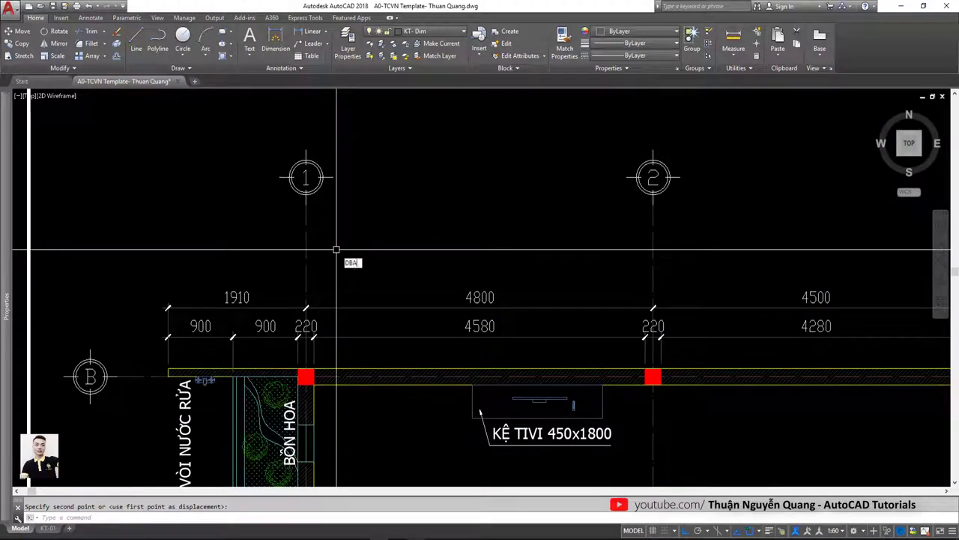
{"action": "key", "text": "Return"}
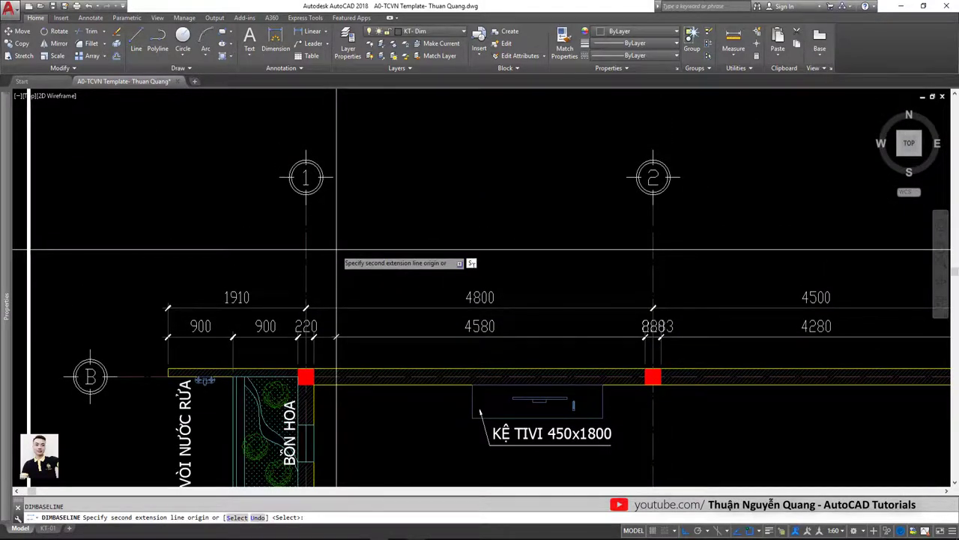
{"action": "type", "text": "S"}
{"action": "key", "text": "Return"}
{"action": "left_click", "coordinate": [169, 320]}
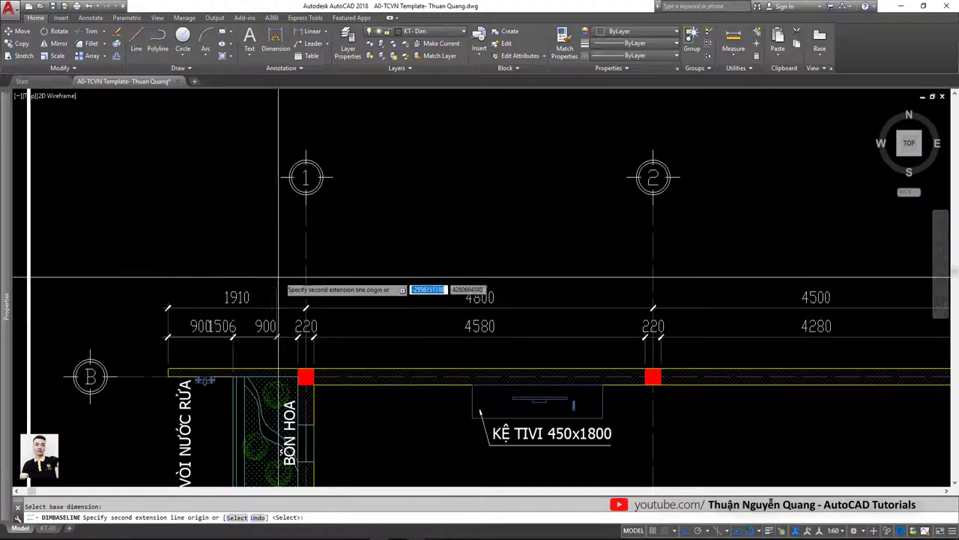
{"action": "scroll", "coordinate": [308, 285], "scroll_direction": "down", "scroll_amount": 5}
{"action": "scroll", "coordinate": [697, 314], "scroll_direction": "up", "scroll_amount": 5}
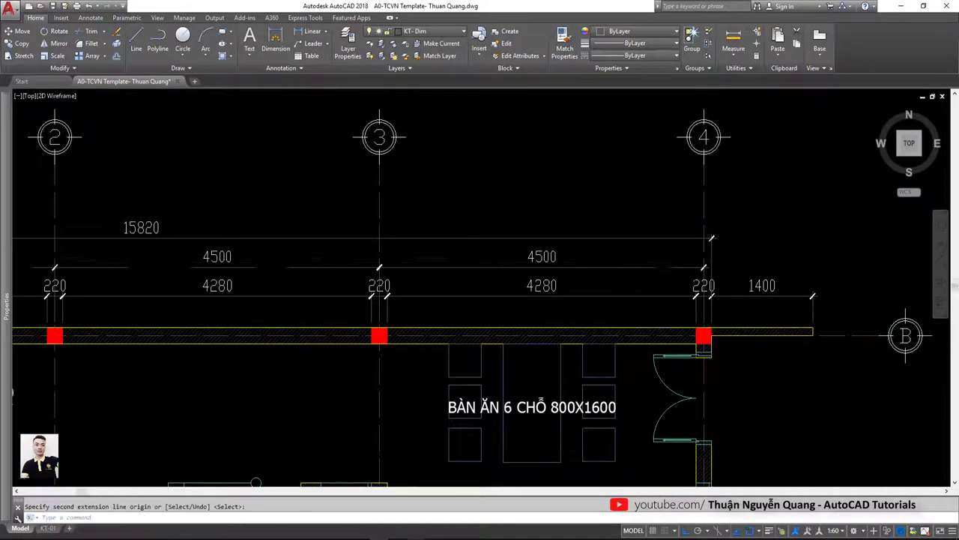
{"action": "scroll", "coordinate": [707, 330], "scroll_direction": "down", "scroll_amount": 4}
{"action": "scroll", "coordinate": [517, 240], "scroll_direction": "up", "scroll_amount": 4}
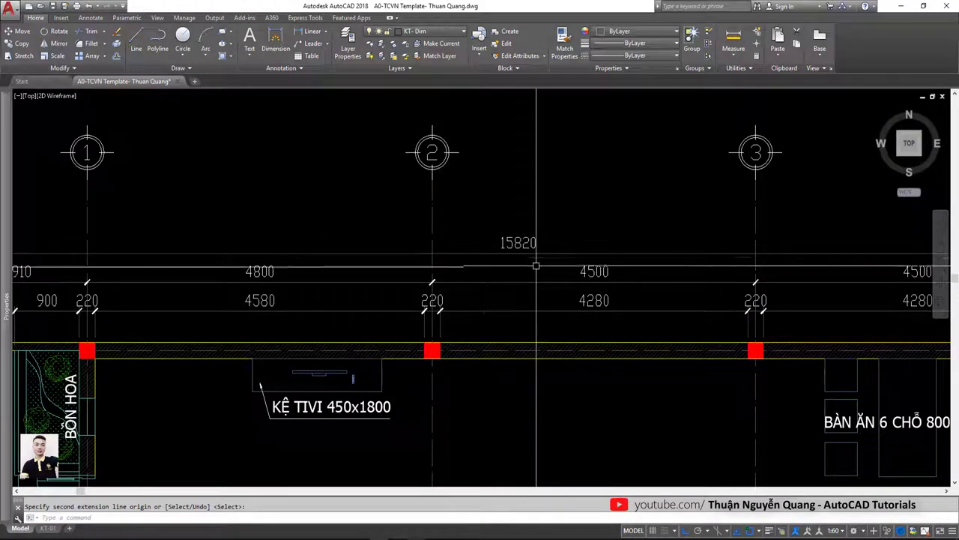
{"action": "key", "text": "alt+Tab"}
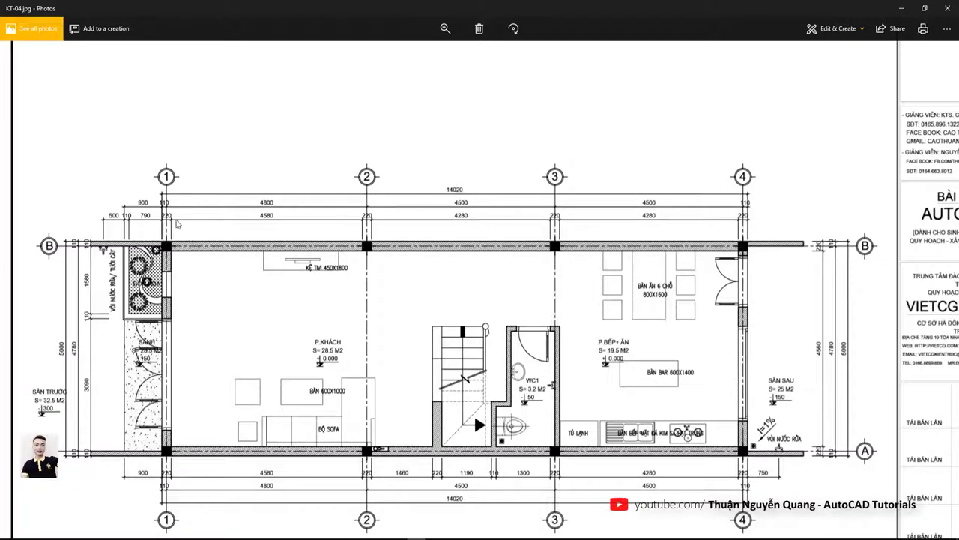
Zoom around KT-04.jpg to read the 14020 overall dimension between axes 1 and 4.
{"action": "scroll", "coordinate": [163, 214], "scroll_direction": "up", "scroll_amount": 1}
{"action": "scroll", "coordinate": [163, 214], "scroll_direction": "down", "scroll_amount": 2}
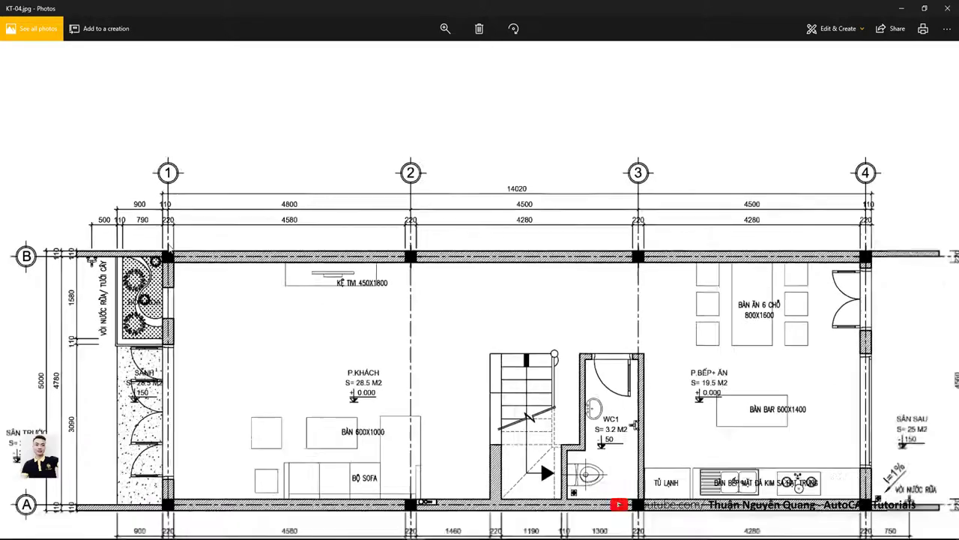
{"action": "scroll", "coordinate": [685, 245], "scroll_direction": "up", "scroll_amount": 1}
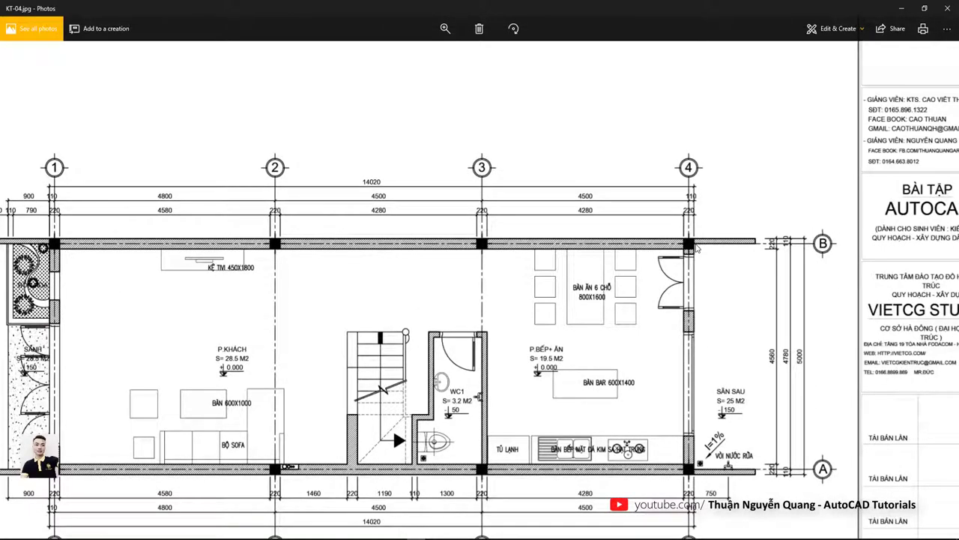
{"action": "scroll", "coordinate": [696, 249], "scroll_direction": "down", "scroll_amount": 1}
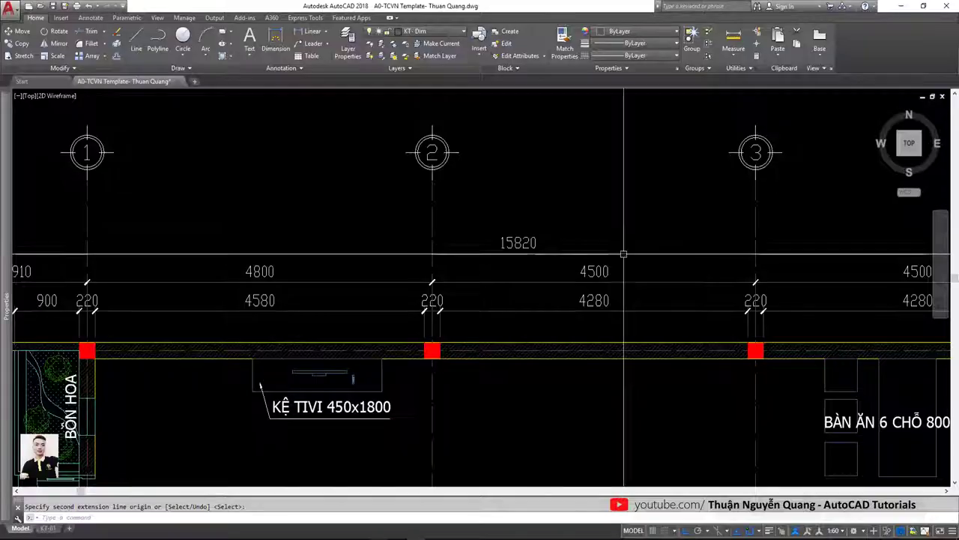
Move the overall dimension's left end to axis 1 so it reads 14020.
{"action": "key", "text": "Escape"}
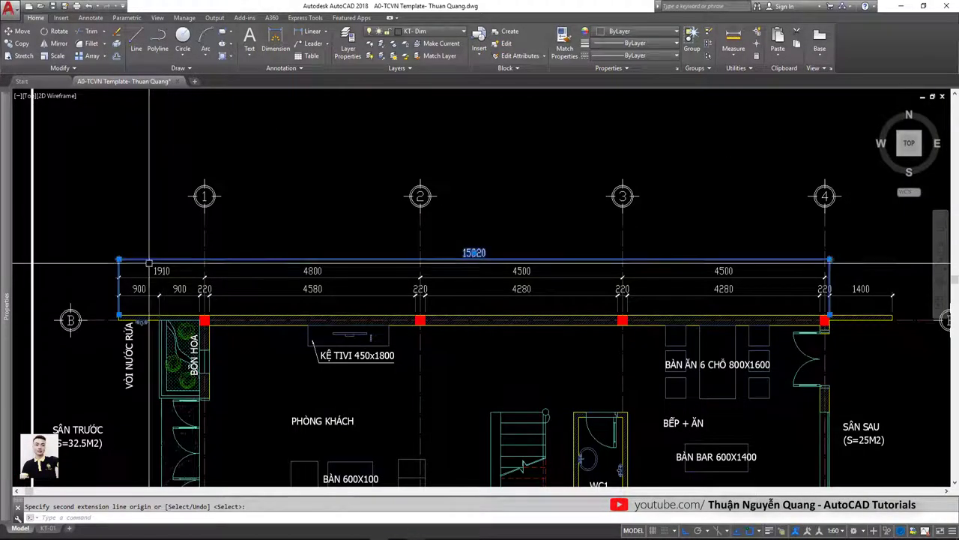
{"action": "scroll", "coordinate": [120, 283], "scroll_direction": "up", "scroll_amount": 2}
{"action": "left_click", "coordinate": [119, 334]}
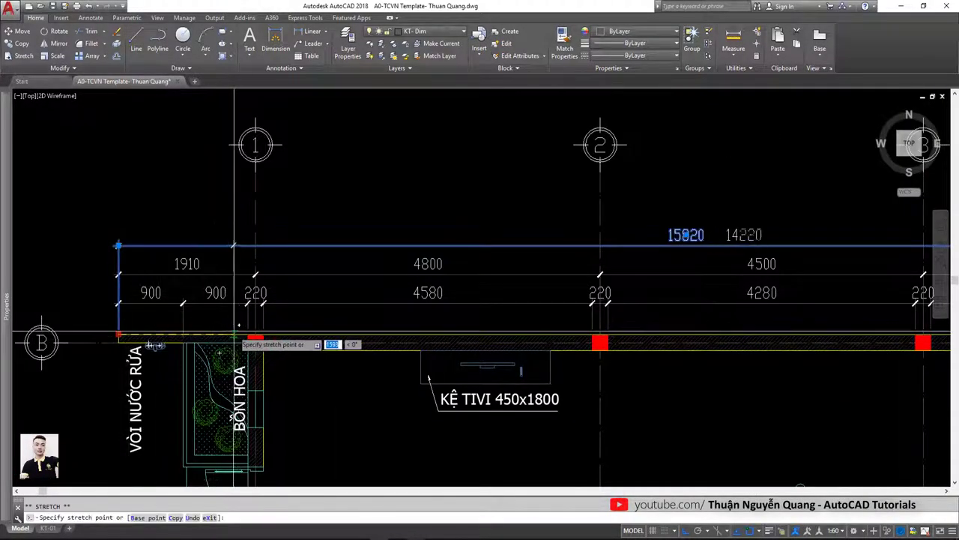
{"action": "key", "text": "Escape"}
{"action": "scroll", "coordinate": [153, 335], "scroll_direction": "down", "scroll_amount": 3}
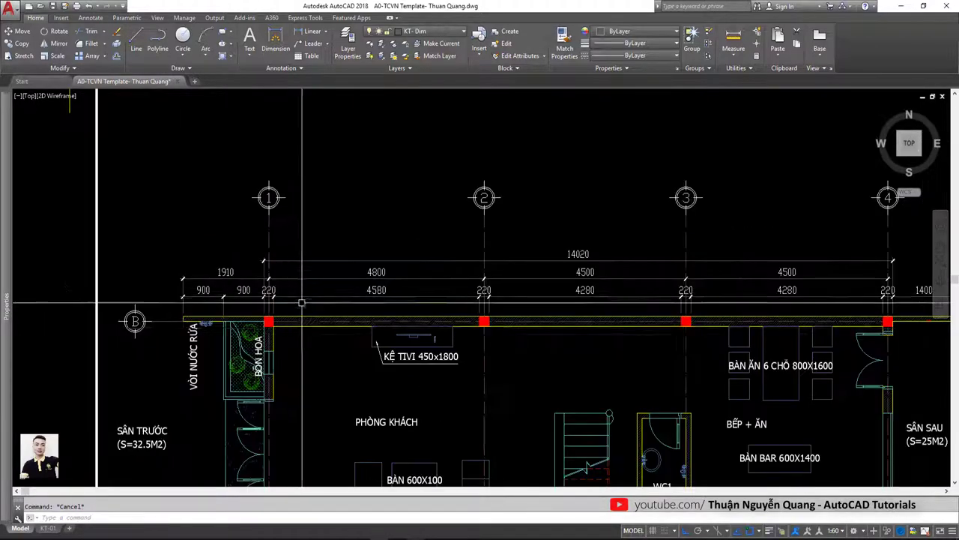
{"action": "scroll", "coordinate": [535, 247], "scroll_direction": "up", "scroll_amount": 3}
{"action": "scroll", "coordinate": [587, 288], "scroll_direction": "down", "scroll_amount": 6}
{"action": "scroll", "coordinate": [586, 289], "scroll_direction": "up", "scroll_amount": 2}
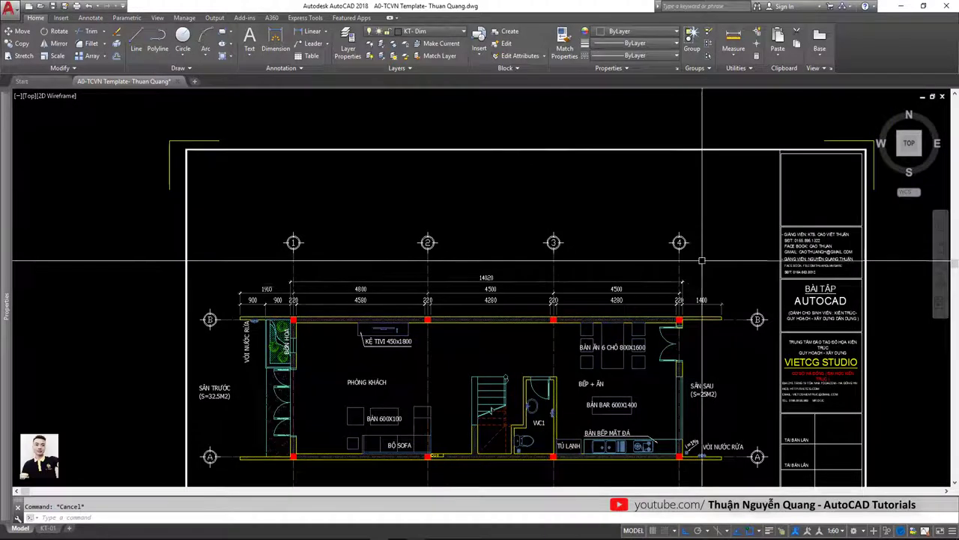
Stretch the top grid bubbles 480 down toward the dimensions with Ortho on.
{"action": "left_click", "coordinate": [702, 261]}
{"action": "left_click", "coordinate": [235, 214]}
{"action": "type", "text": "s"}
{"action": "key", "text": "Return"}
{"action": "left_click", "coordinate": [356, 202]}
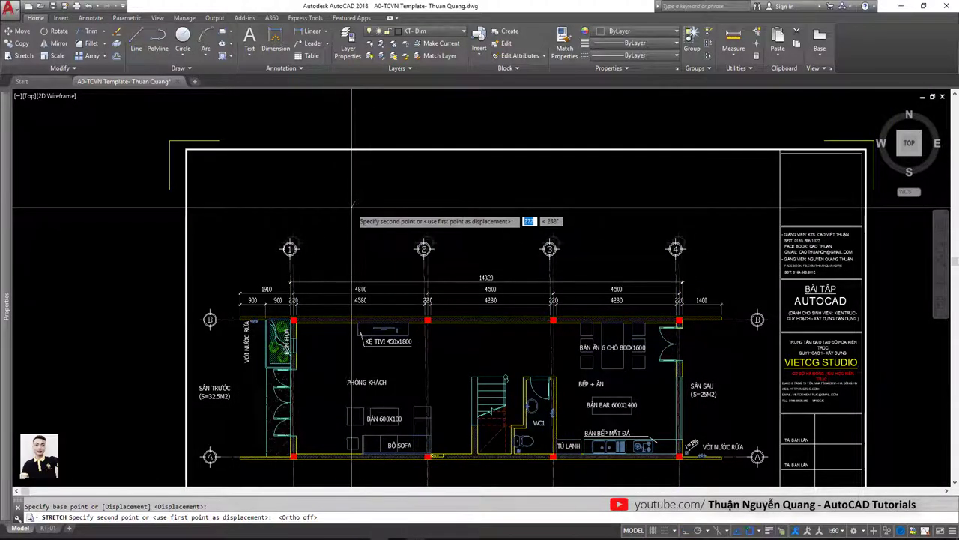
{"action": "key", "text": "F8"}
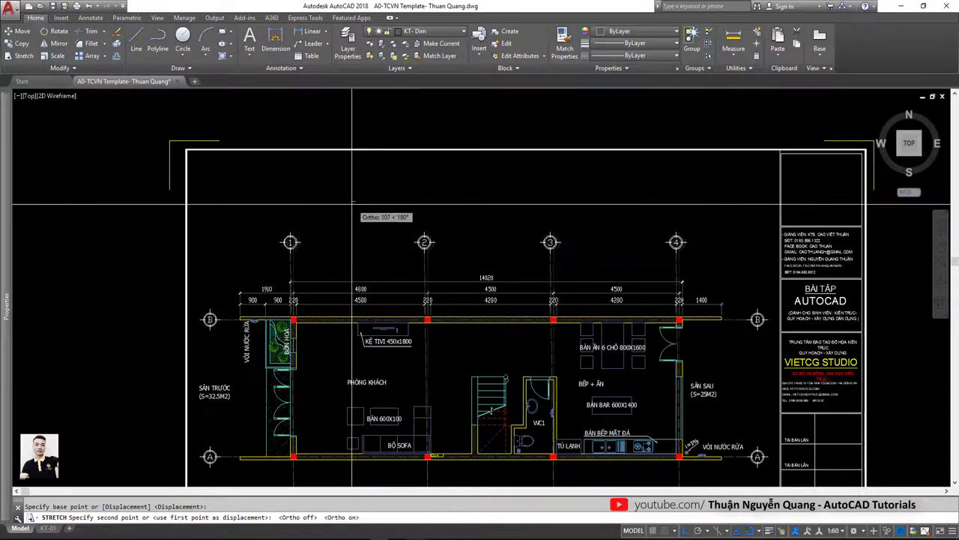
{"action": "scroll", "coordinate": [352, 203], "scroll_direction": "up", "scroll_amount": 2}
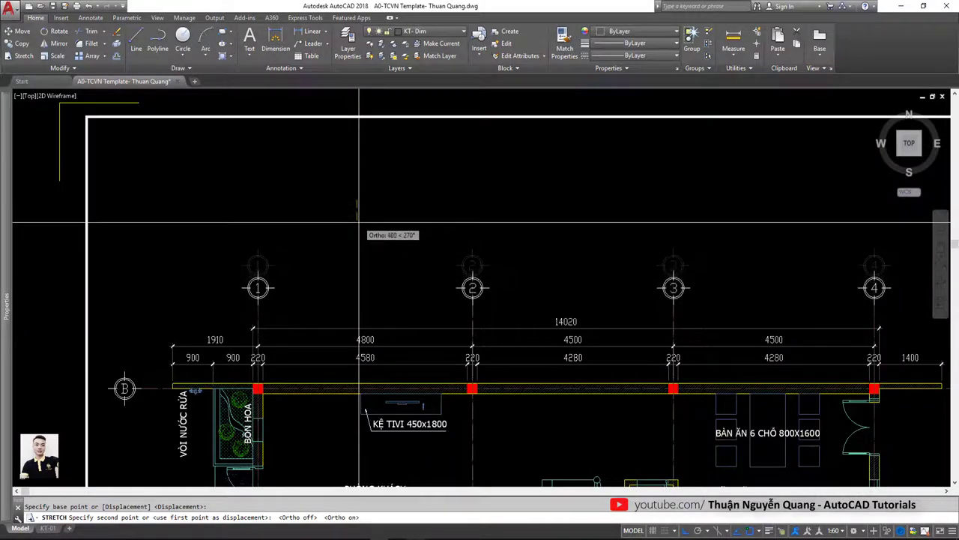
{"action": "scroll", "coordinate": [358, 225], "scroll_direction": "down", "scroll_amount": 6}
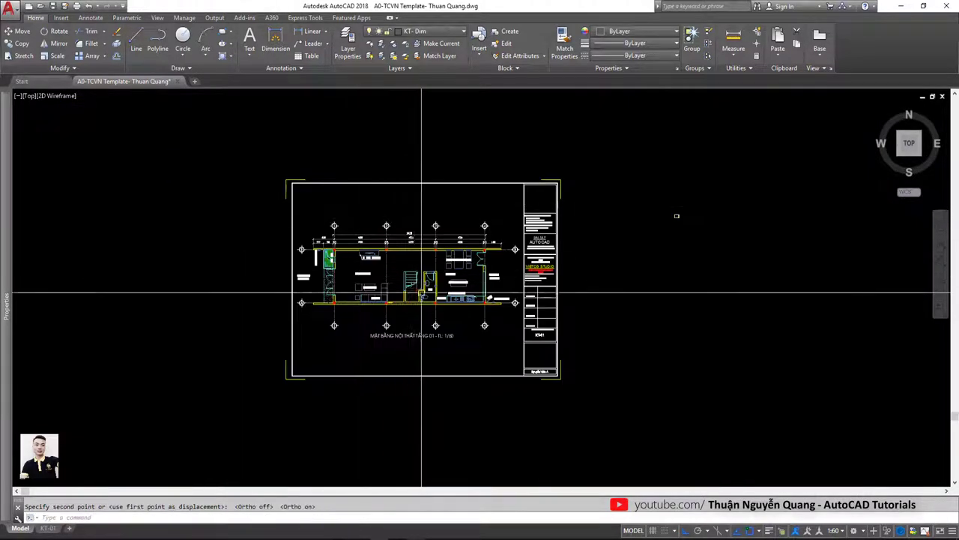
{"action": "scroll", "coordinate": [425, 324], "scroll_direction": "up", "scroll_amount": 4}
{"action": "middle_click_drag", "start_coordinate": [324, 300], "coordinate": [306, 326]}
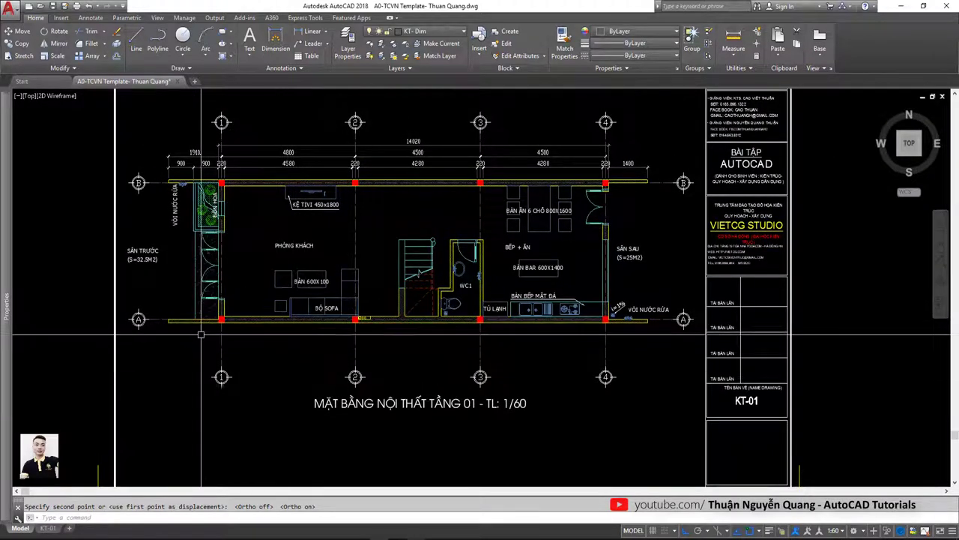
Place a 1800 linear dimension below wall A from its front end to the axis 1 column.
{"action": "type", "text": "dli"}
{"action": "key", "text": "Return"}
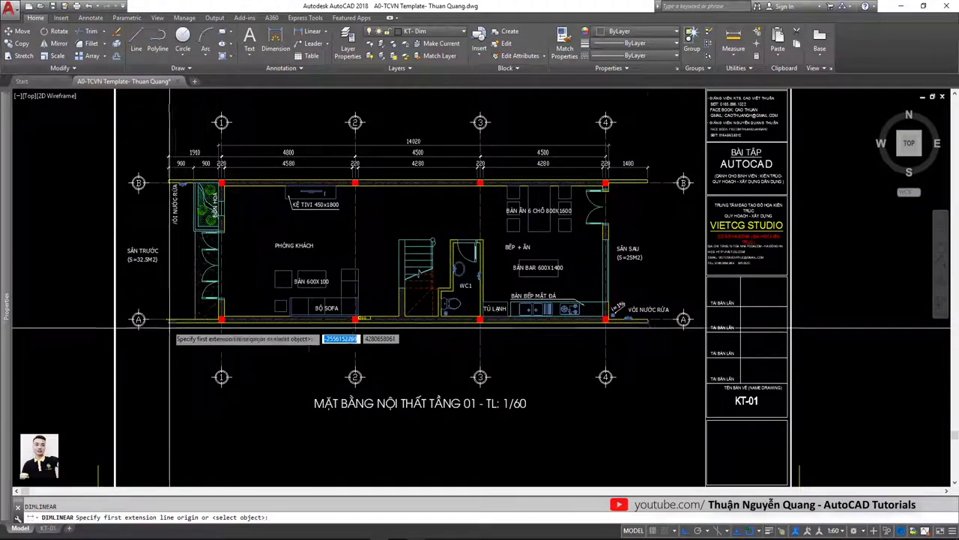
{"action": "scroll", "coordinate": [167, 321], "scroll_direction": "up", "scroll_amount": 4}
{"action": "left_click", "coordinate": [173, 321]}
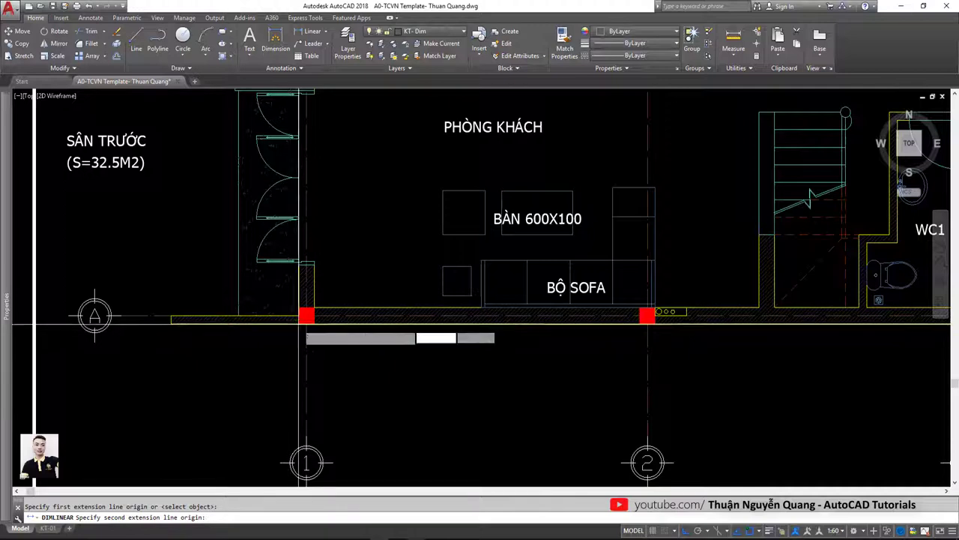
{"action": "left_click", "coordinate": [299, 323]}
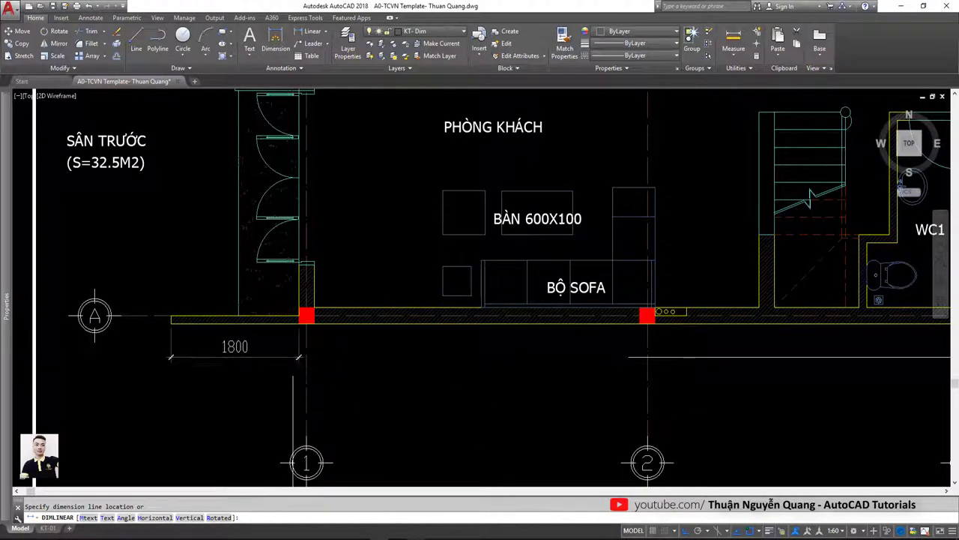
{"action": "left_click", "coordinate": [294, 358]}
Continue the chain with 4800, 220, 4280 and 220 spans across axes 2 to 4.
{"action": "middle_click_drag", "start_coordinate": [369, 359], "coordinate": [333, 363]}
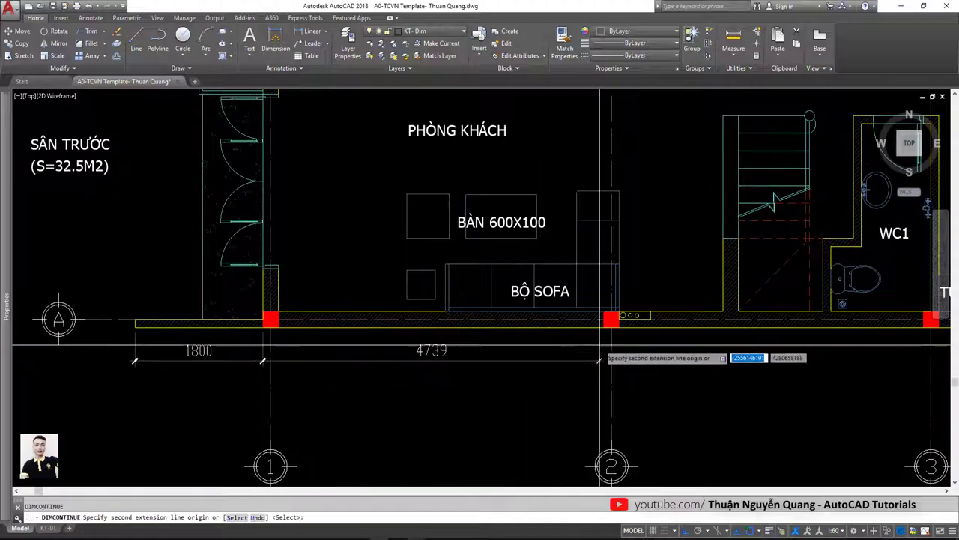
{"action": "left_click", "coordinate": [604, 322]}
{"action": "left_click", "coordinate": [619, 323]}
{"action": "middle_click_drag", "start_coordinate": [946, 335], "coordinate": [390, 330]}
{"action": "left_click", "coordinate": [513, 321]}
{"action": "left_click", "coordinate": [705, 322]}
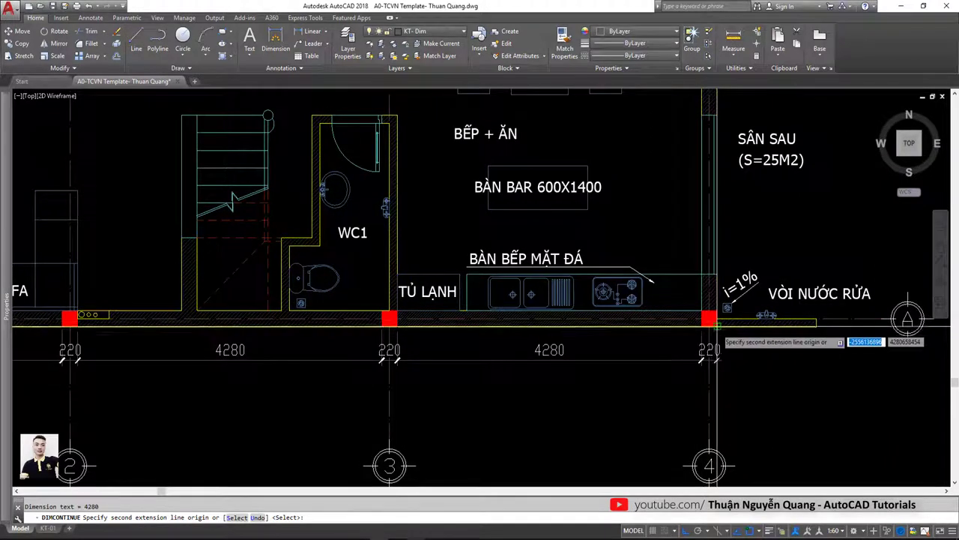
{"action": "left_click", "coordinate": [718, 323]}
{"action": "scroll", "coordinate": [817, 359], "scroll_direction": "down", "scroll_amount": 5}
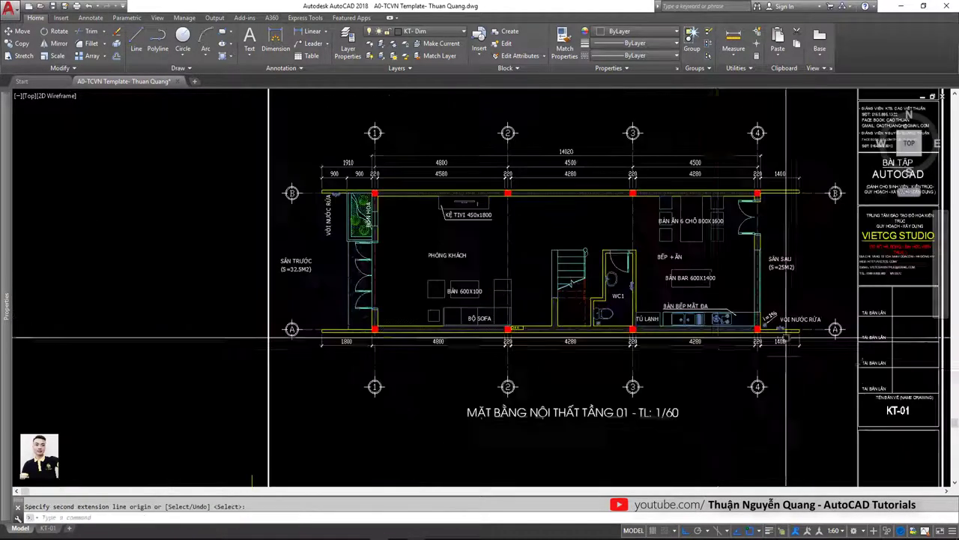
{"action": "scroll", "coordinate": [342, 345], "scroll_direction": "up", "scroll_amount": 5}
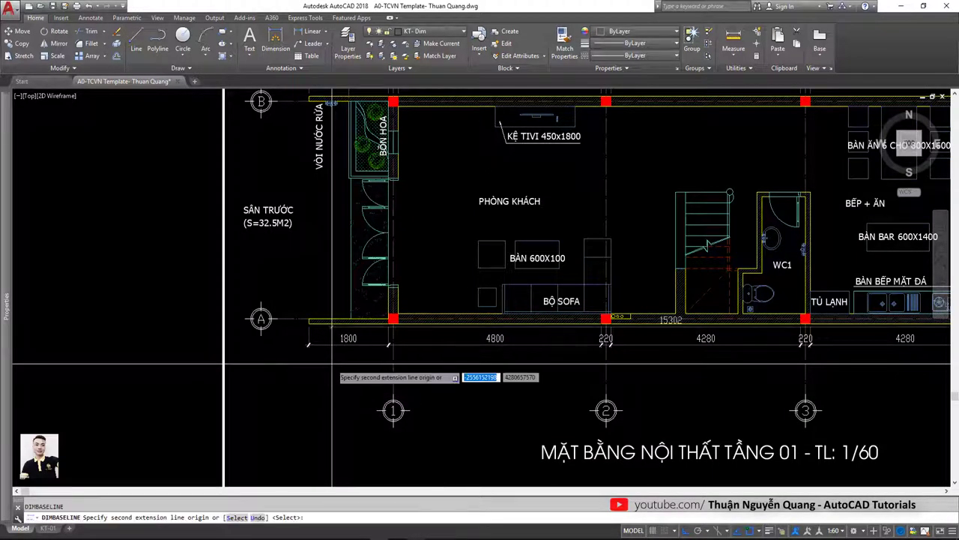
Start the outer row with a 1910 baseline dimension to axis 1, based on the 1800 dimension.
{"action": "key", "text": "Return"}
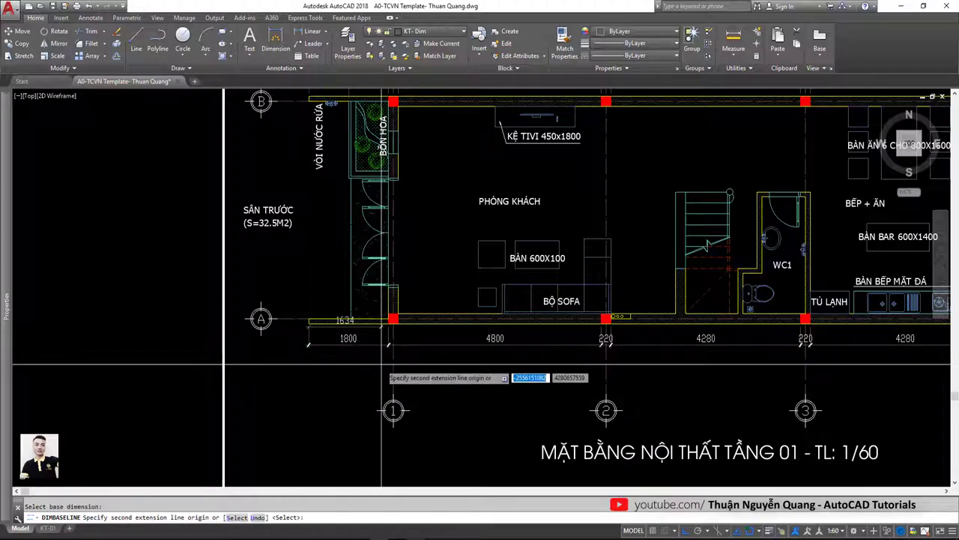
{"action": "left_click", "coordinate": [314, 339]}
{"action": "scroll", "coordinate": [385, 365], "scroll_direction": "up", "scroll_amount": 4}
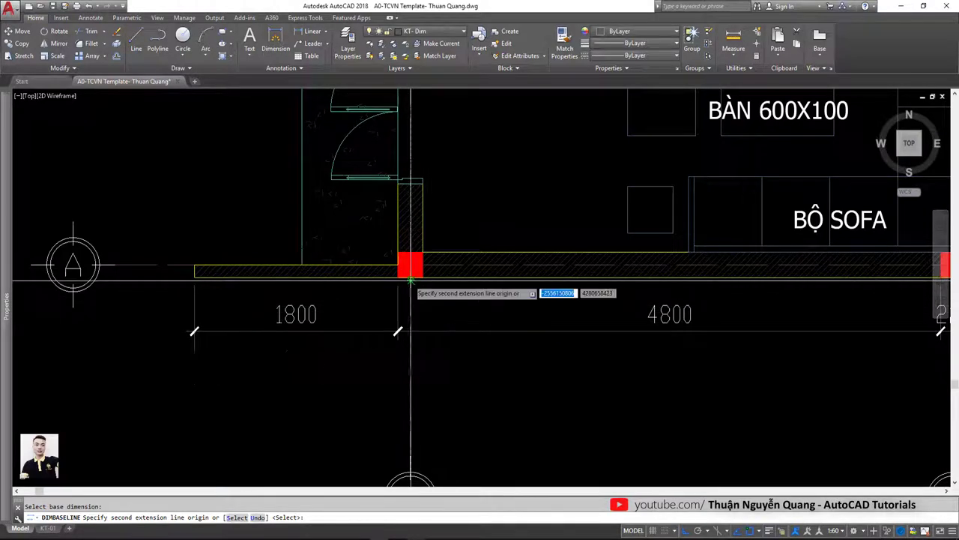
{"action": "left_click", "coordinate": [409, 278]}
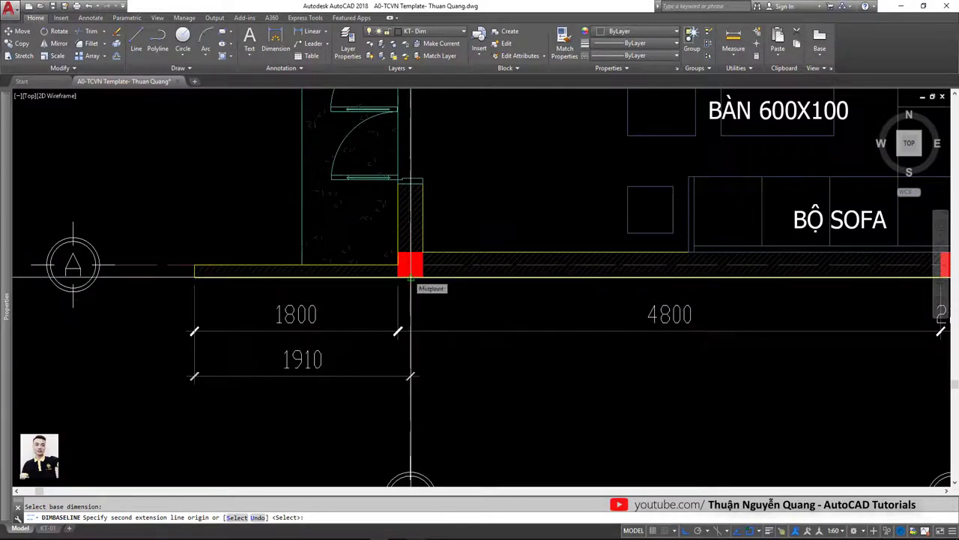
{"action": "left_click", "coordinate": [410, 277]}
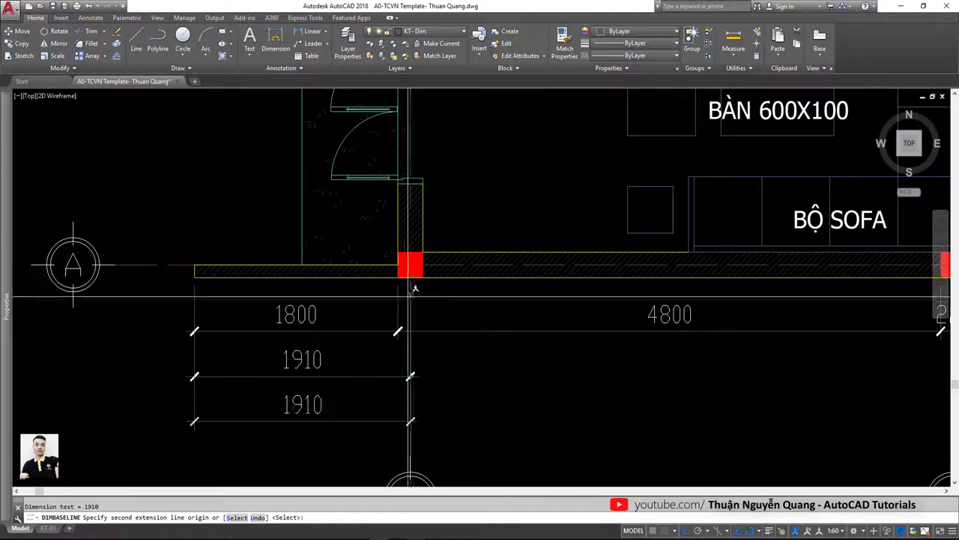
{"action": "key", "text": "Escape"}
{"action": "scroll", "coordinate": [410, 329], "scroll_direction": "down", "scroll_amount": 1}
{"action": "scroll", "coordinate": [428, 349], "scroll_direction": "down", "scroll_amount": 2}
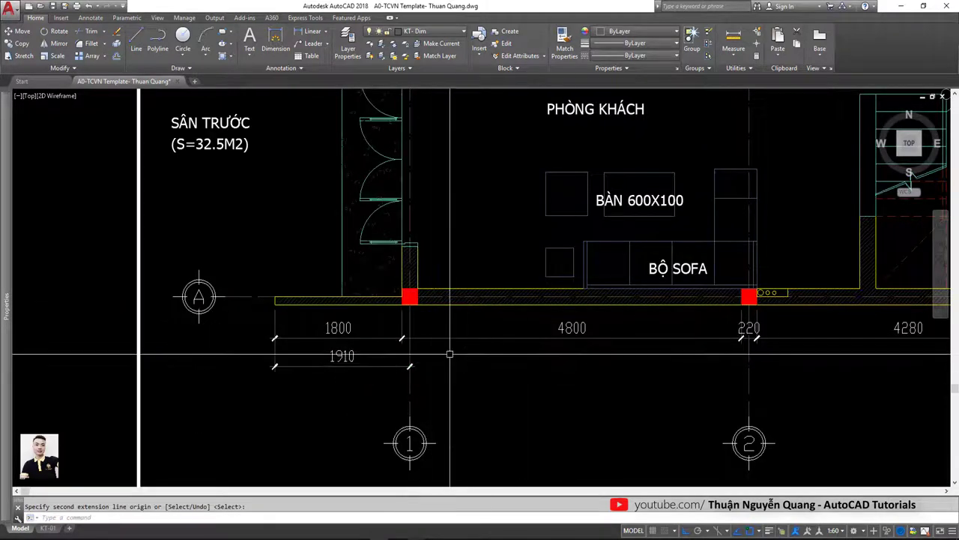
Continue the outer row from 1910 with the 4800 and 4500 spans along axis A.
{"action": "type", "text": "dco"}
{"action": "key", "text": "Return"}
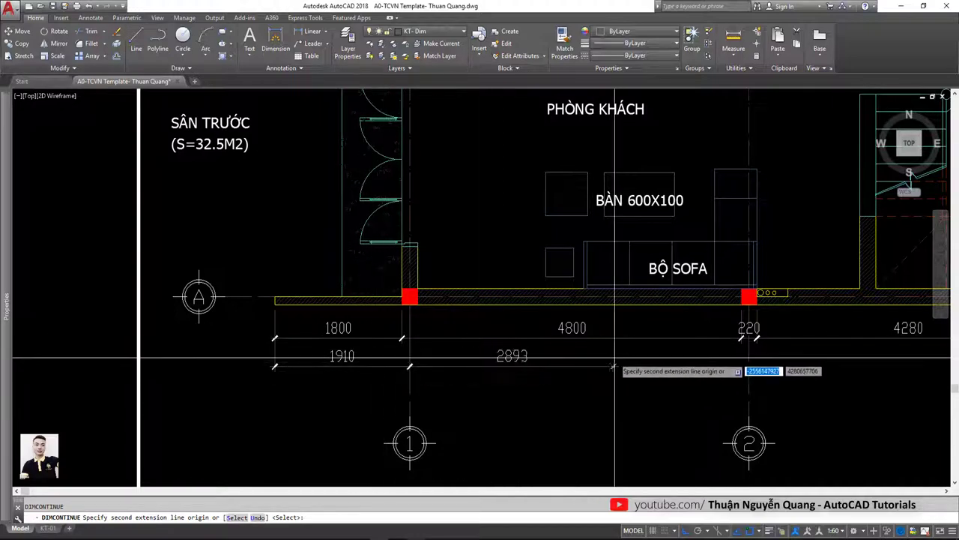
{"action": "middle_click_drag", "start_coordinate": [773, 365], "coordinate": [632, 389]}
{"action": "left_click", "coordinate": [609, 319]}
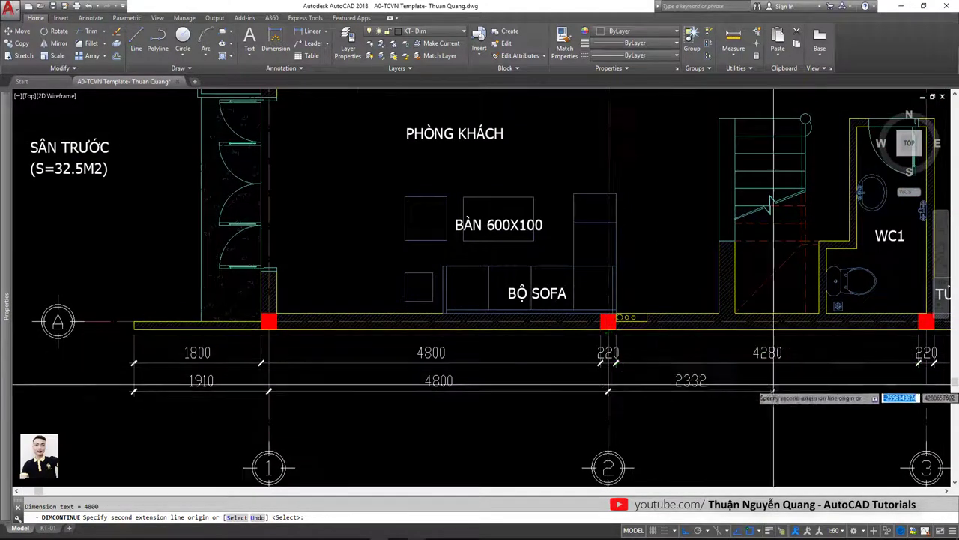
{"action": "middle_click_drag", "start_coordinate": [927, 353], "coordinate": [590, 352]}
{"action": "scroll", "coordinate": [584, 322], "scroll_direction": "up", "scroll_amount": 2}
{"action": "left_click", "coordinate": [584, 321]}
{"action": "scroll", "coordinate": [584, 322], "scroll_direction": "down", "scroll_amount": 4}
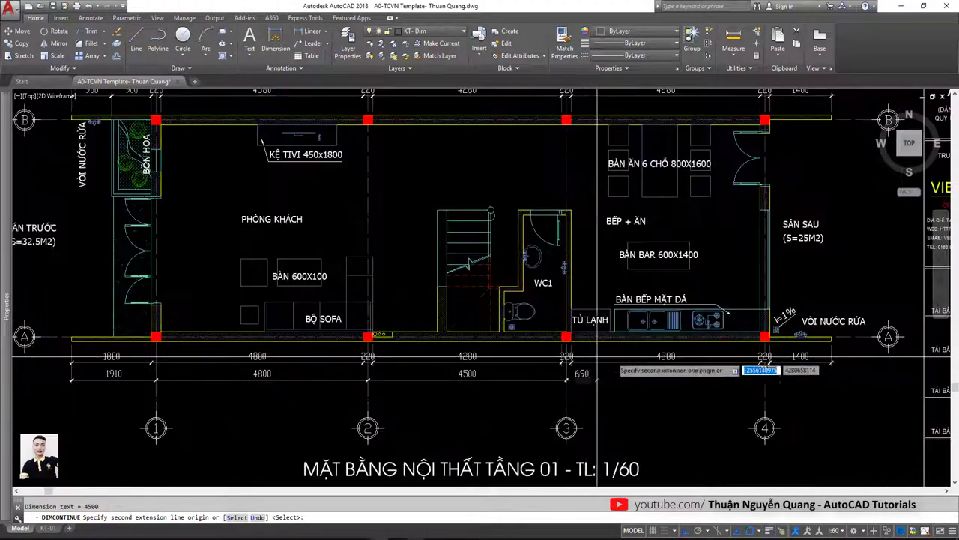
{"action": "scroll", "coordinate": [743, 335], "scroll_direction": "up", "scroll_amount": 2}
{"action": "scroll", "coordinate": [743, 335], "scroll_direction": "up", "scroll_amount": 2}
Add the 17220 overall baseline dimension from the 1910 dimension to the plan's far right end.
{"action": "scroll", "coordinate": [743, 335], "scroll_direction": "down", "scroll_amount": 5}
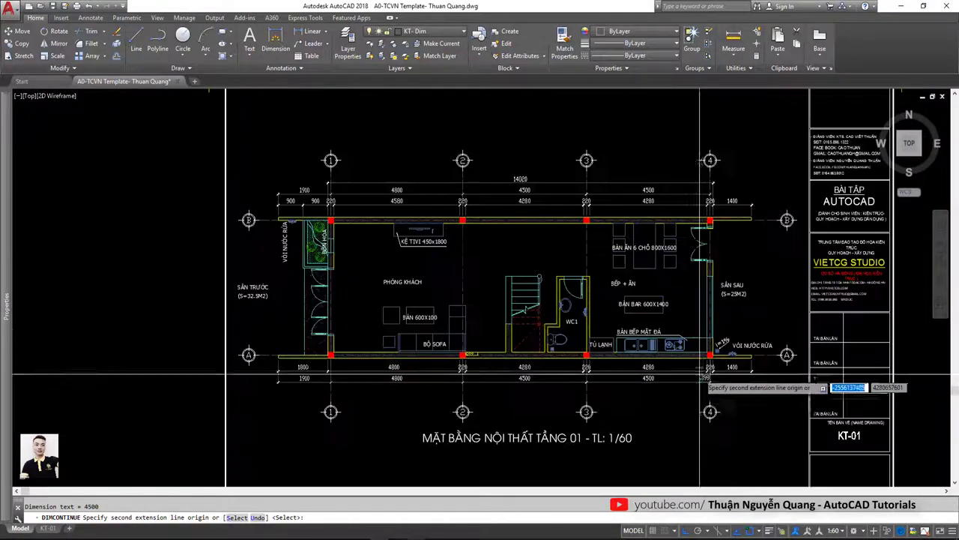
{"action": "scroll", "coordinate": [706, 346], "scroll_direction": "up", "scroll_amount": 3}
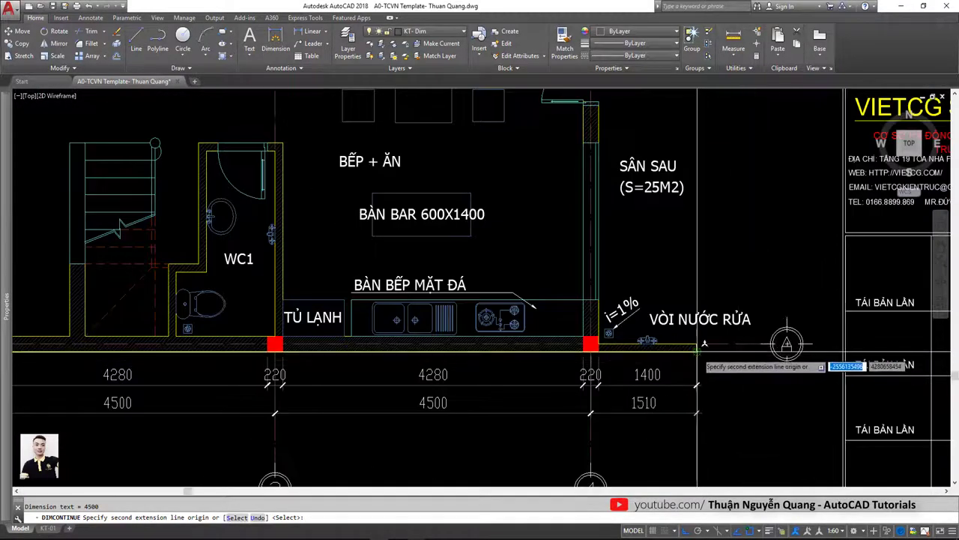
{"action": "scroll", "coordinate": [688, 379], "scroll_direction": "down", "scroll_amount": 4}
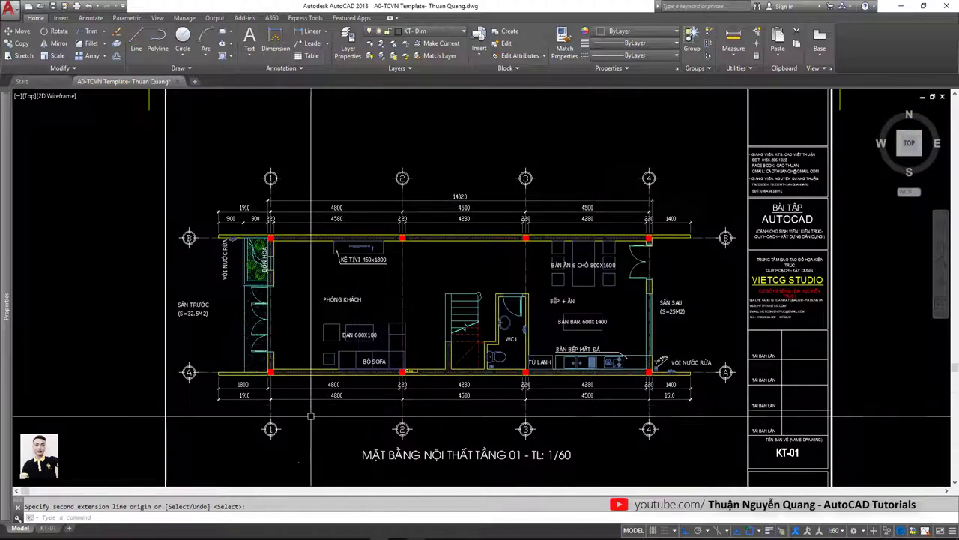
{"action": "scroll", "coordinate": [311, 416], "scroll_direction": "up", "scroll_amount": 4}
{"action": "middle_click_drag", "start_coordinate": [289, 415], "coordinate": [347, 405]}
{"action": "type", "text": "DBA"}
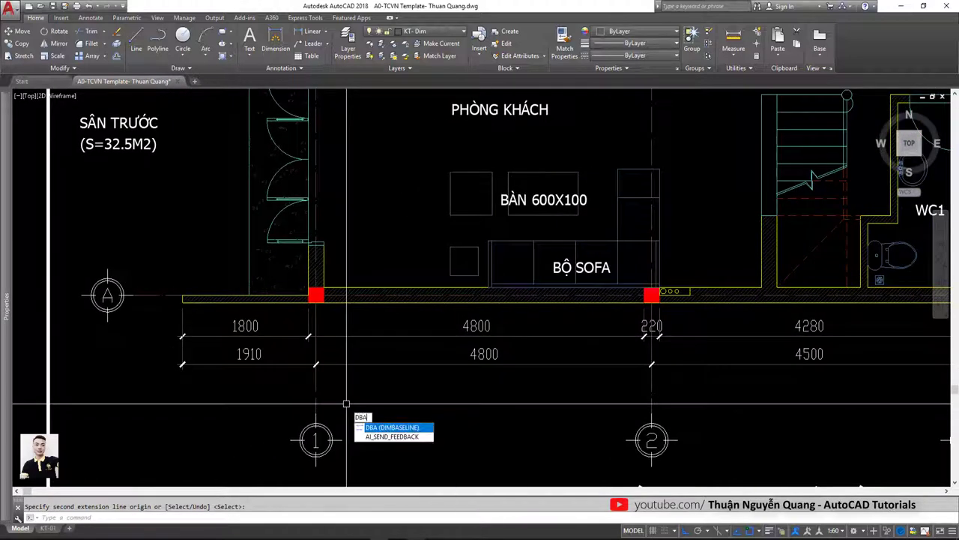
{"action": "left_click", "coordinate": [183, 353]}
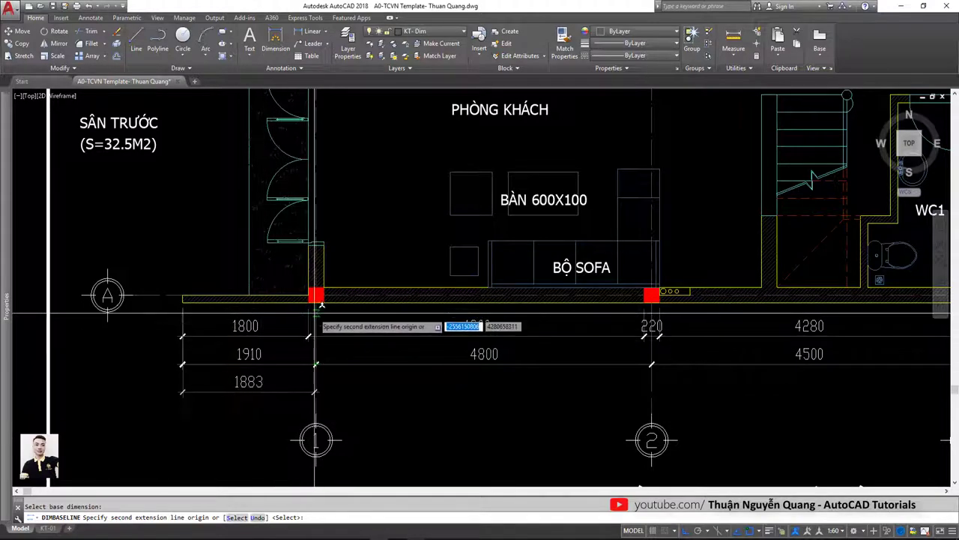
{"action": "scroll", "coordinate": [499, 334], "scroll_direction": "down", "scroll_amount": 5}
{"action": "scroll", "coordinate": [844, 360], "scroll_direction": "up", "scroll_amount": 6}
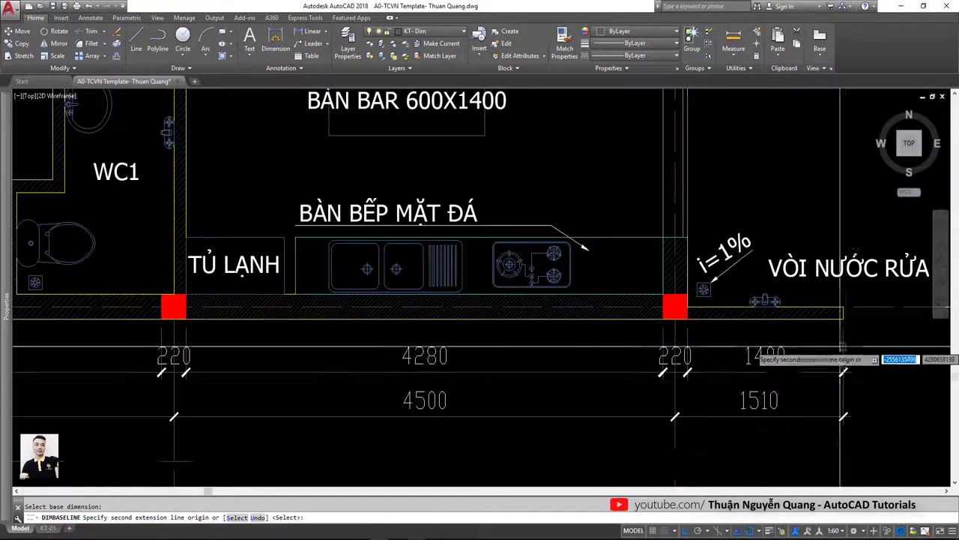
{"action": "left_click", "coordinate": [843, 347]}
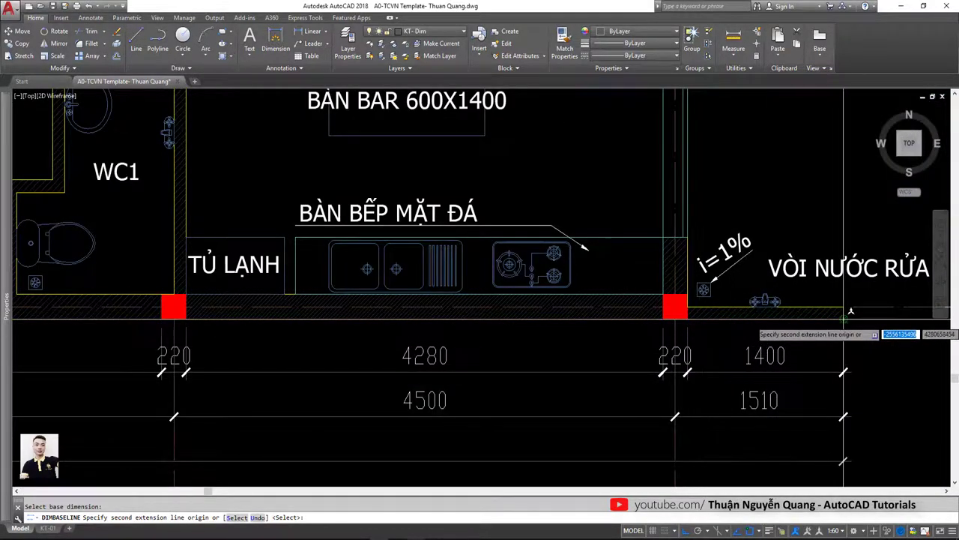
{"action": "scroll", "coordinate": [749, 337], "scroll_direction": "down", "scroll_amount": 5}
{"action": "key", "text": "Escape"}
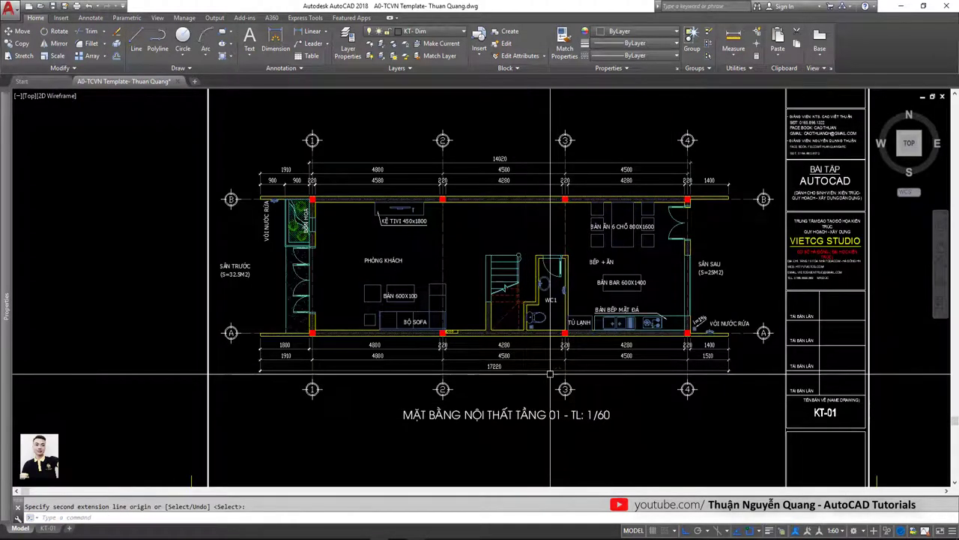
{"action": "scroll", "coordinate": [557, 374], "scroll_direction": "down", "scroll_amount": 1}
{"action": "scroll", "coordinate": [674, 282], "scroll_direction": "up", "scroll_amount": 2}
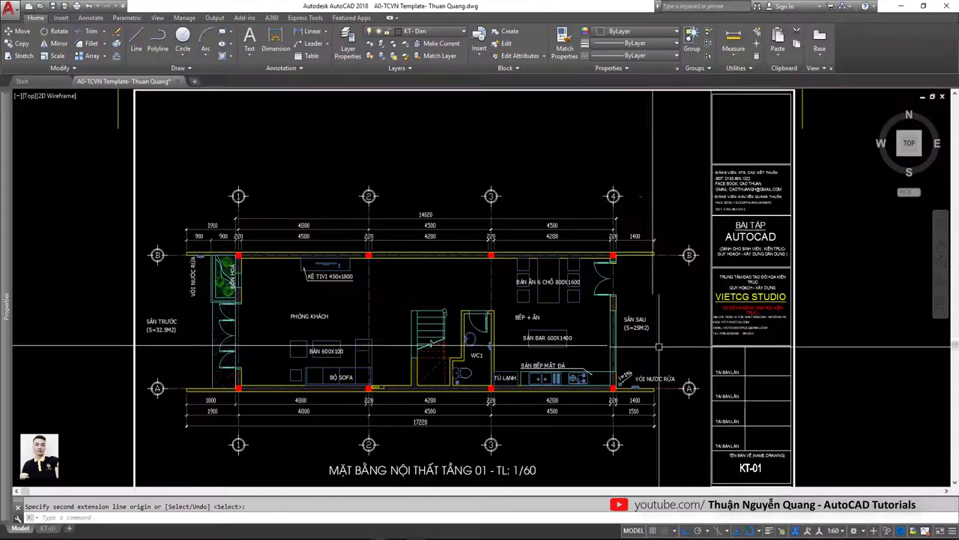
Zoom into the kitchen and start moving the VÒI NƯỚC RỬA label with M.
{"action": "scroll", "coordinate": [585, 369], "scroll_direction": "up", "scroll_amount": 3}
{"action": "scroll", "coordinate": [584, 369], "scroll_direction": "up", "scroll_amount": 2}
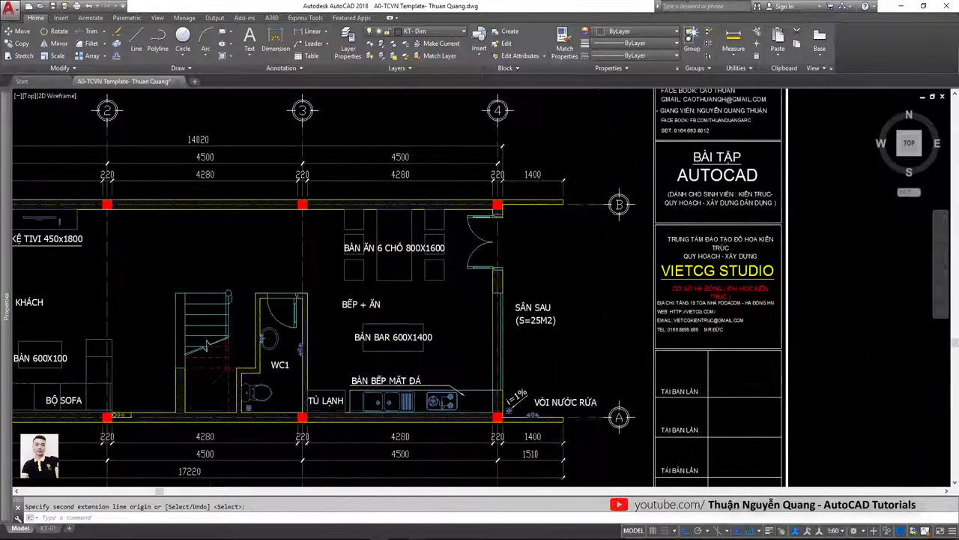
{"action": "scroll", "coordinate": [600, 390], "scroll_direction": "up", "scroll_amount": 2}
{"action": "scroll", "coordinate": [603, 391], "scroll_direction": "down", "scroll_amount": 5}
{"action": "scroll", "coordinate": [586, 402], "scroll_direction": "up", "scroll_amount": 2}
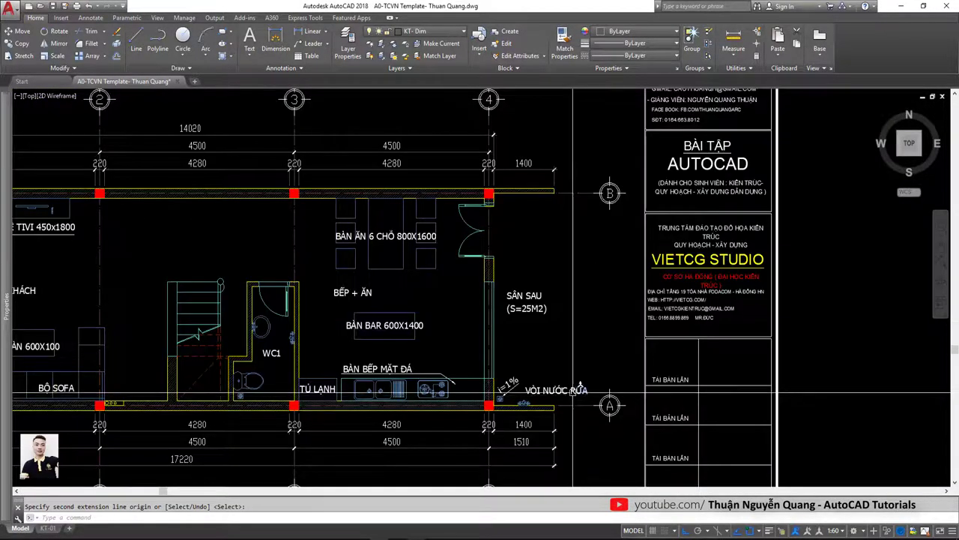
{"action": "scroll", "coordinate": [559, 394], "scroll_direction": "up", "scroll_amount": 2}
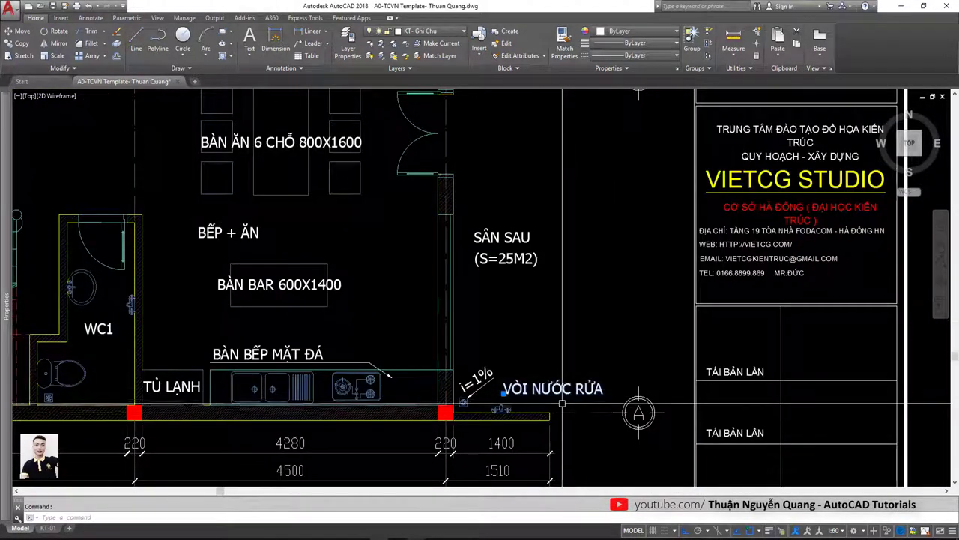
{"action": "type", "text": "m"}
{"action": "key", "text": "space"}
{"action": "left_click", "coordinate": [595, 365]}
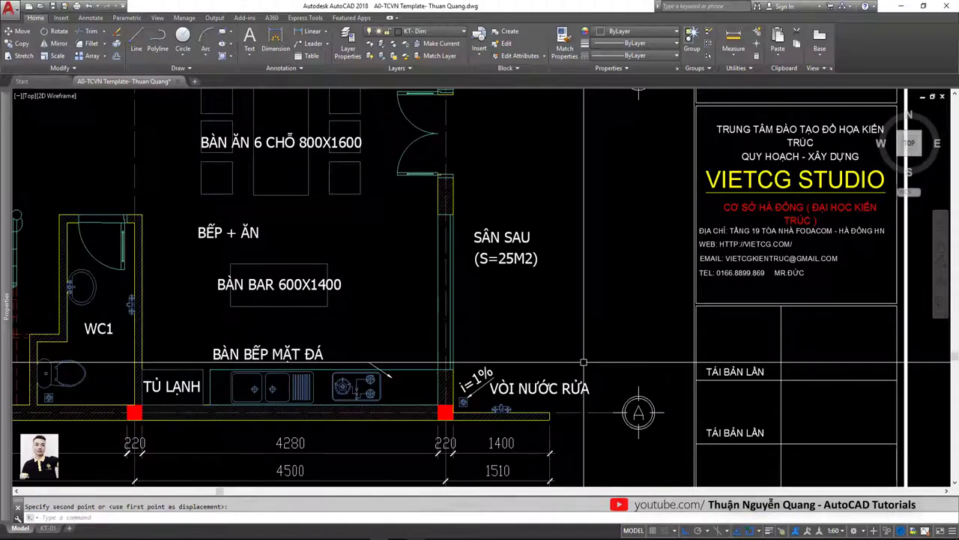
Bring the kitchen and back yard area into view.
{"action": "scroll", "coordinate": [583, 363], "scroll_direction": "down", "scroll_amount": 3}
{"action": "scroll", "coordinate": [595, 351], "scroll_direction": "up", "scroll_amount": 2}
{"action": "scroll", "coordinate": [616, 367], "scroll_direction": "down", "scroll_amount": 2}
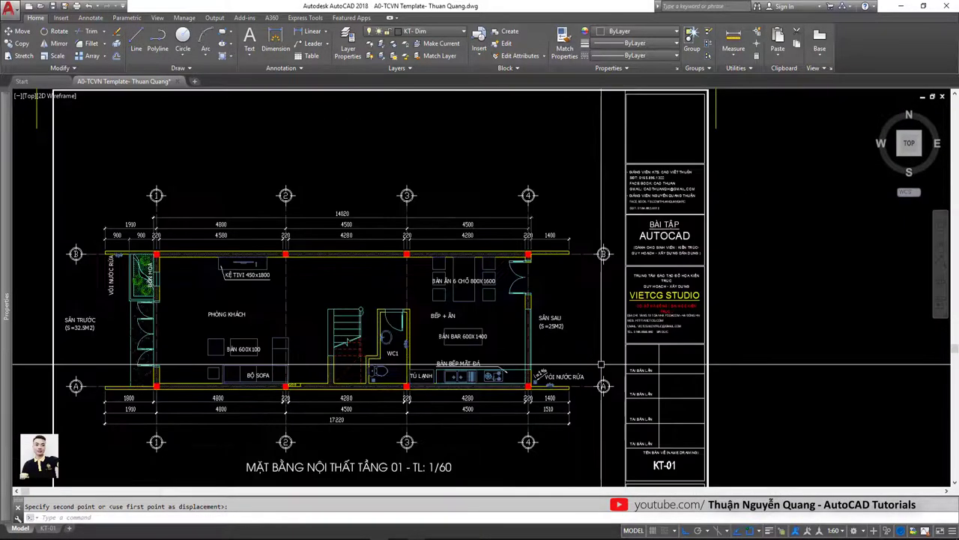
{"action": "scroll", "coordinate": [603, 379], "scroll_direction": "down", "scroll_amount": 2}
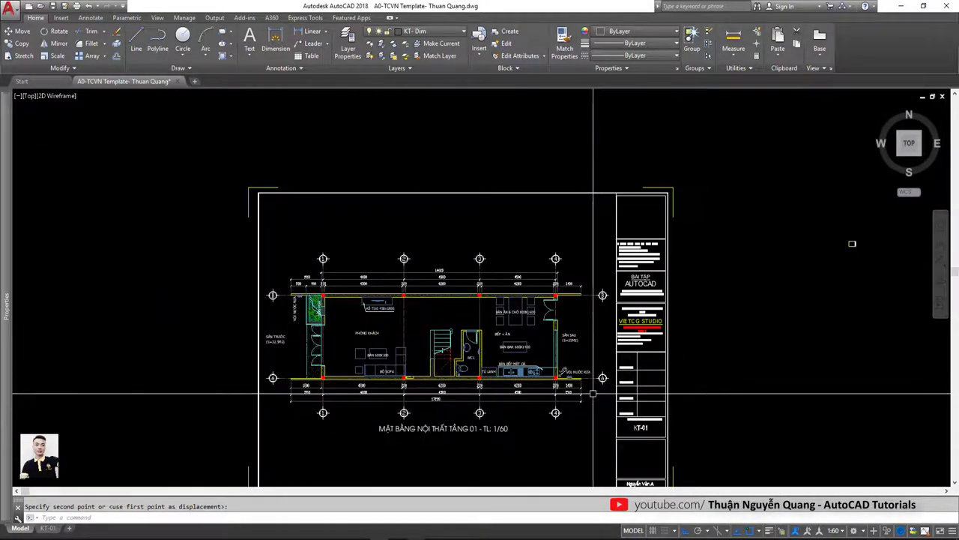
{"action": "scroll", "coordinate": [604, 373], "scroll_direction": "up", "scroll_amount": 3}
{"action": "middle_click_drag", "start_coordinate": [585, 327], "coordinate": [584, 389]}
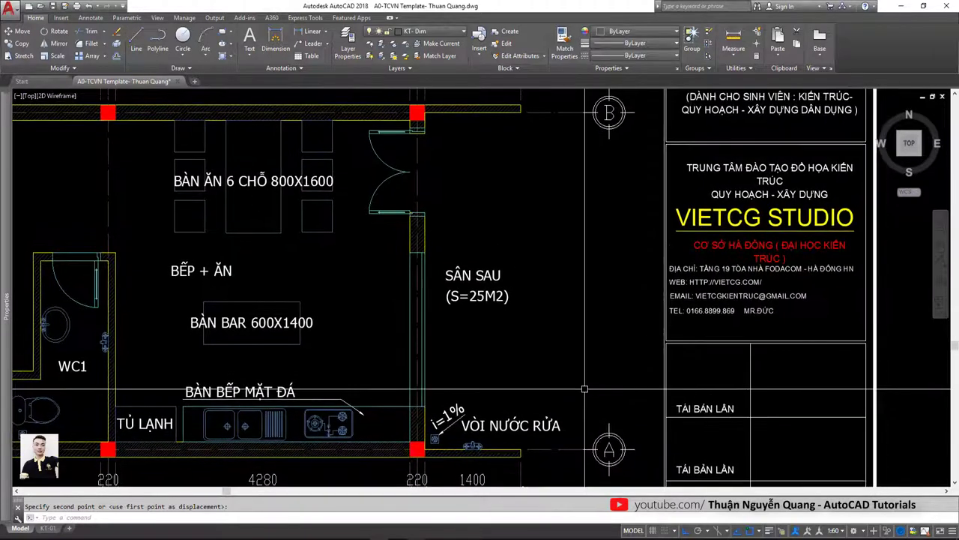
Cancel the label move and start a 110 linear dimension at the wall corner by axis A.
{"action": "key", "text": "Escape"}
{"action": "type", "text": "dli"}
{"action": "key", "text": "Return"}
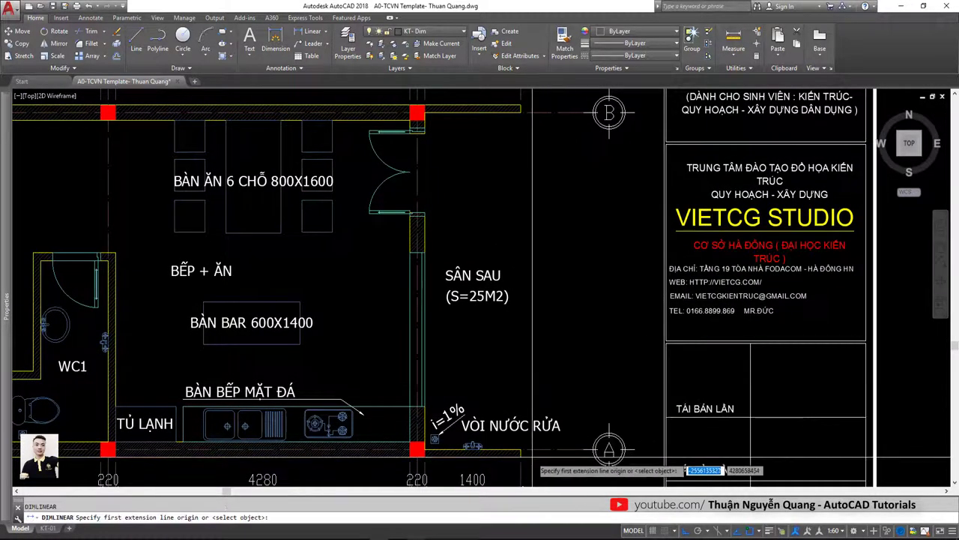
{"action": "left_click", "coordinate": [529, 448]}
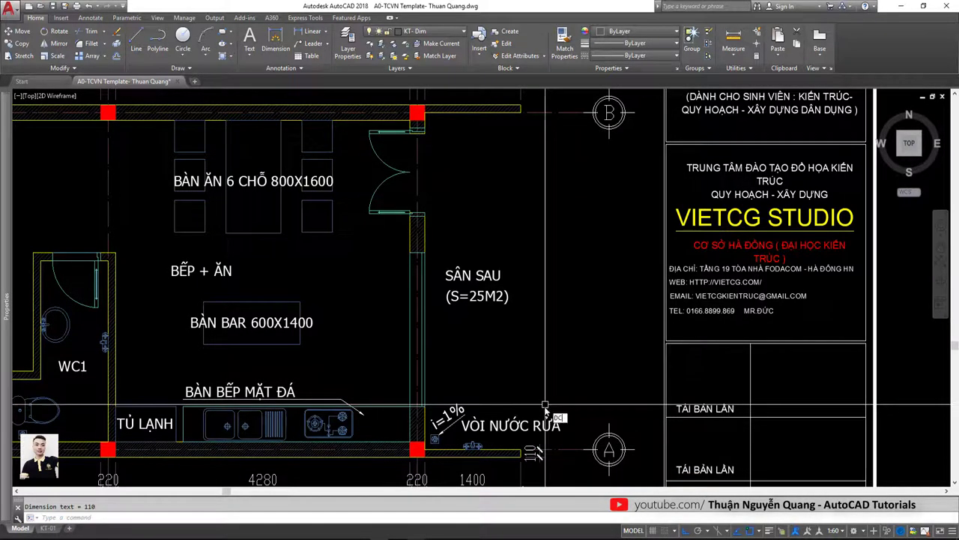
Continue the vertical chain with the 610 and 2180 dimensions.
{"action": "type", "text": "dco"}
{"action": "key", "text": "Return"}
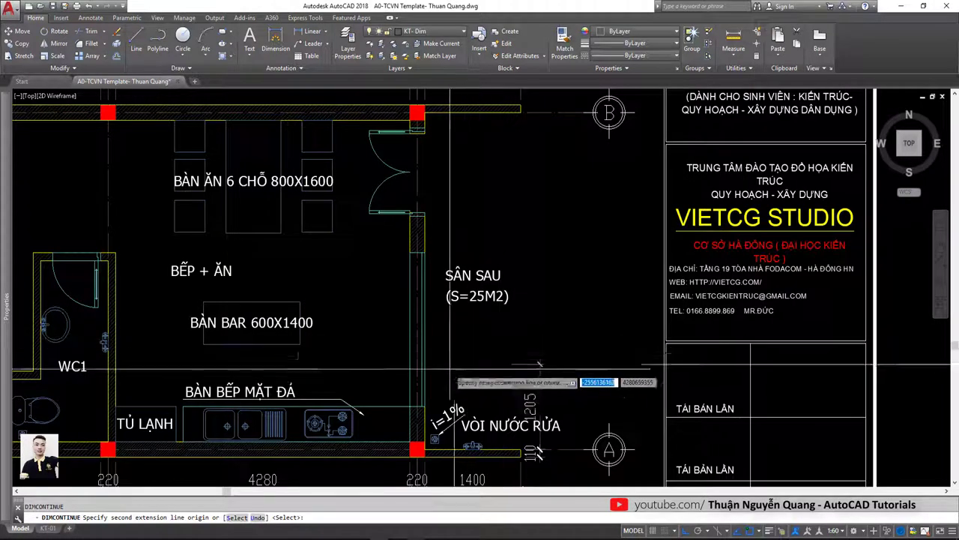
{"action": "left_click", "coordinate": [538, 406]}
{"action": "middle_click_drag", "start_coordinate": [549, 248], "coordinate": [541, 284]}
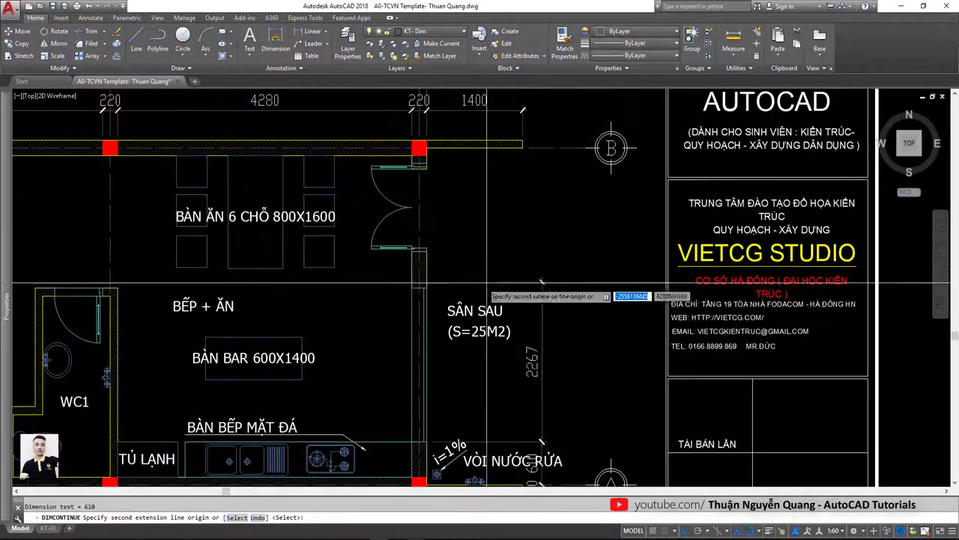
{"action": "left_click", "coordinate": [487, 277]}
Add the 522 and 1173 dimensions at the door edge and jamb toward axis B.
{"action": "scroll", "coordinate": [419, 259], "scroll_direction": "up", "scroll_amount": 6}
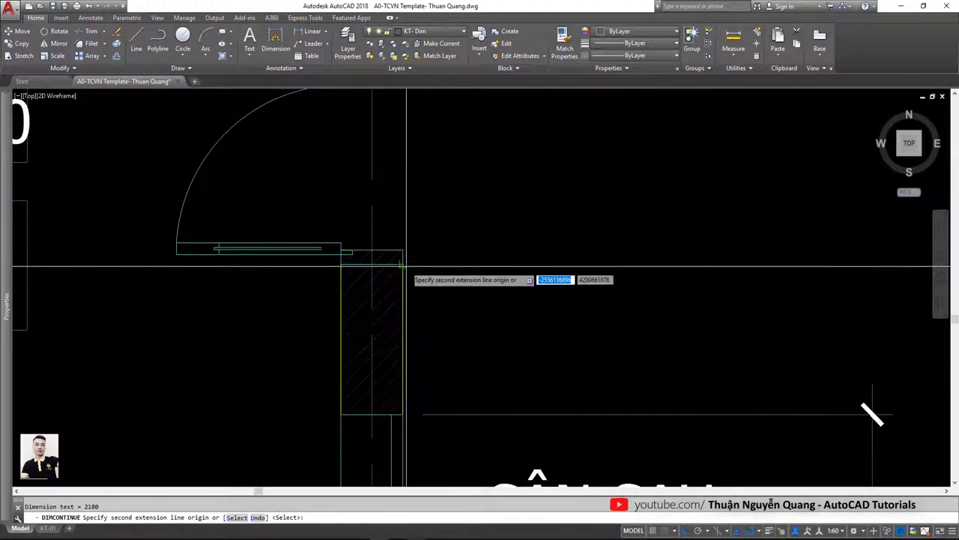
{"action": "left_click", "coordinate": [405, 264]}
{"action": "scroll", "coordinate": [405, 266], "scroll_direction": "down", "scroll_amount": 3}
{"action": "scroll", "coordinate": [406, 266], "scroll_direction": "down", "scroll_amount": 3}
{"action": "scroll", "coordinate": [400, 267], "scroll_direction": "up", "scroll_amount": 5}
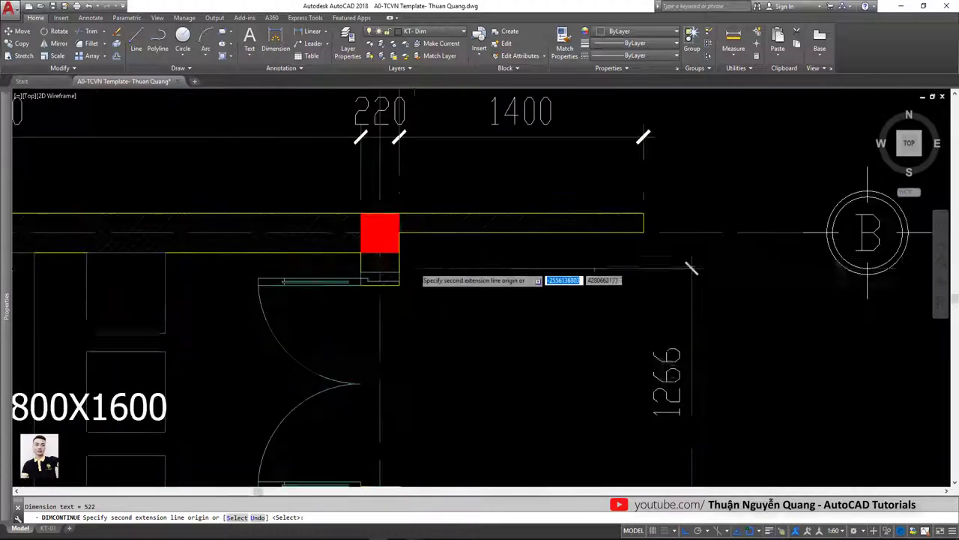
{"action": "scroll", "coordinate": [413, 268], "scroll_direction": "up", "scroll_amount": 2}
{"action": "left_click", "coordinate": [389, 294]}
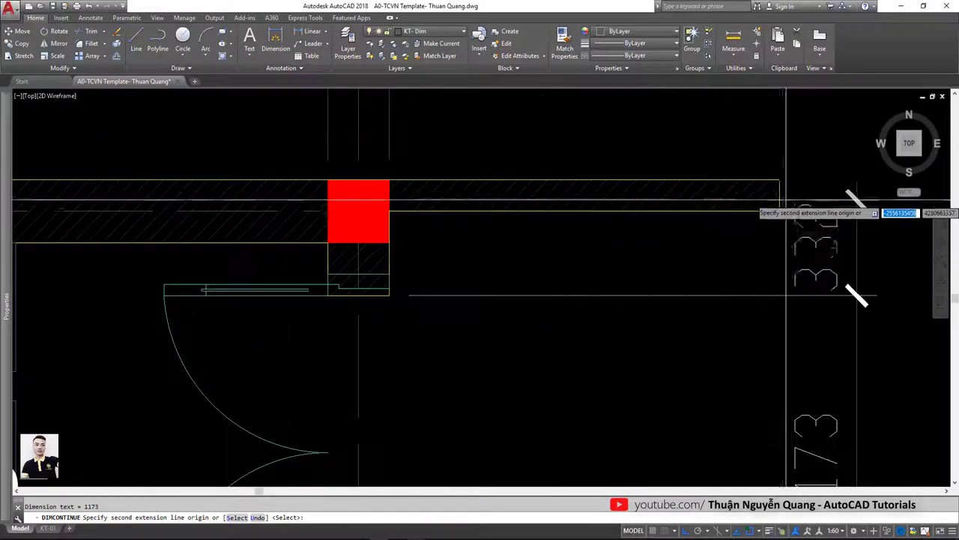
{"action": "scroll", "coordinate": [854, 224], "scroll_direction": "down", "scroll_amount": 1}
{"action": "scroll", "coordinate": [824, 225], "scroll_direction": "down", "scroll_amount": 1}
{"action": "scroll", "coordinate": [787, 254], "scroll_direction": "down", "scroll_amount": 3}
{"action": "scroll", "coordinate": [748, 276], "scroll_direction": "down", "scroll_amount": 2}
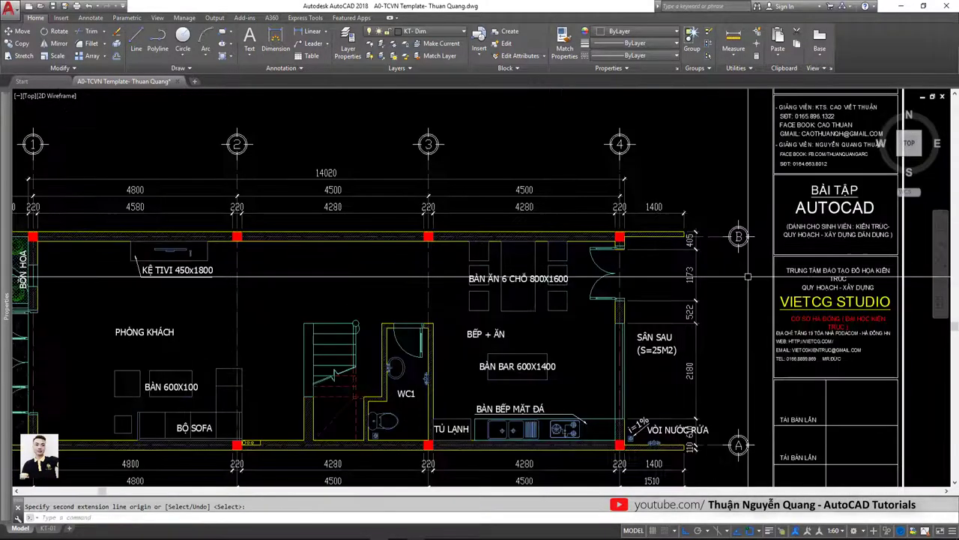
{"action": "middle_click_drag", "start_coordinate": [748, 277], "coordinate": [684, 247]}
Start a baseline dimension using the 110 dimension at axis A as its base.
{"action": "type", "text": "dba"}
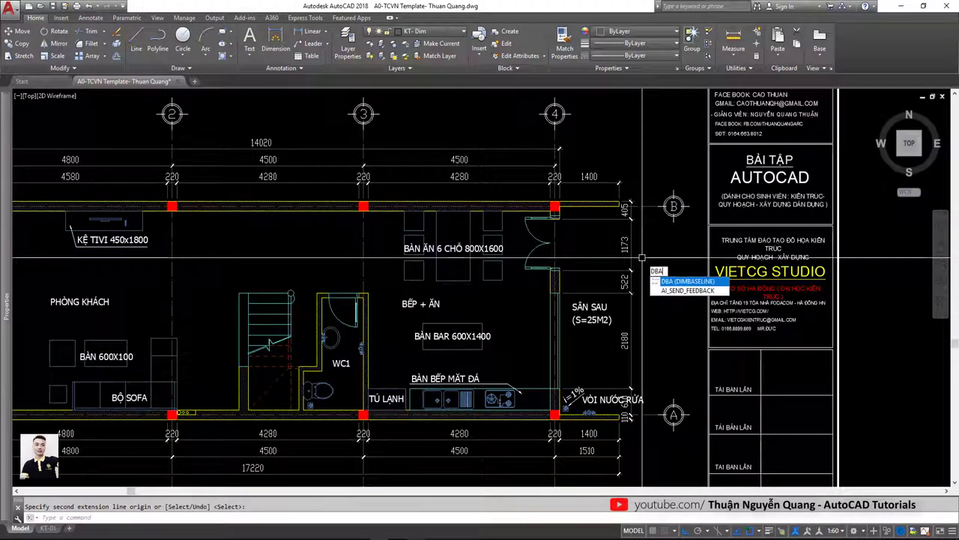
{"action": "key", "text": "Return"}
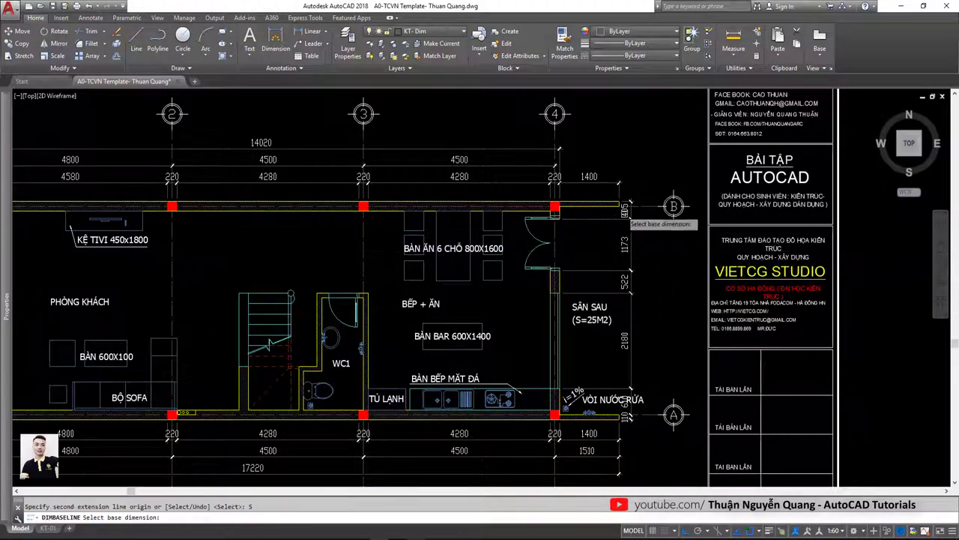
{"action": "scroll", "coordinate": [626, 206], "scroll_direction": "up", "scroll_amount": 3}
{"action": "scroll", "coordinate": [632, 206], "scroll_direction": "up", "scroll_amount": 2}
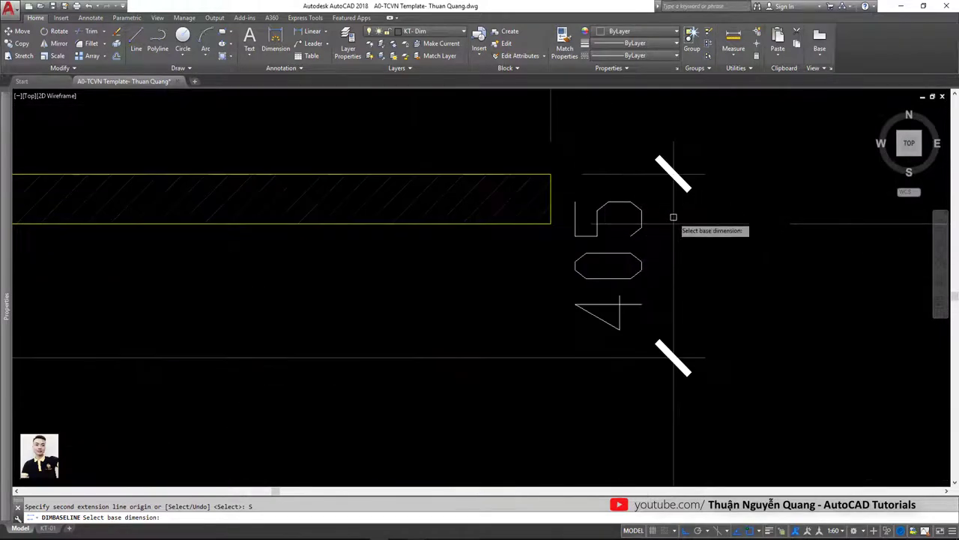
{"action": "scroll", "coordinate": [660, 218], "scroll_direction": "down", "scroll_amount": 4}
{"action": "scroll", "coordinate": [659, 225], "scroll_direction": "down", "scroll_amount": 2}
{"action": "scroll", "coordinate": [630, 297], "scroll_direction": "up", "scroll_amount": 1}
{"action": "scroll", "coordinate": [631, 297], "scroll_direction": "up", "scroll_amount": 4}
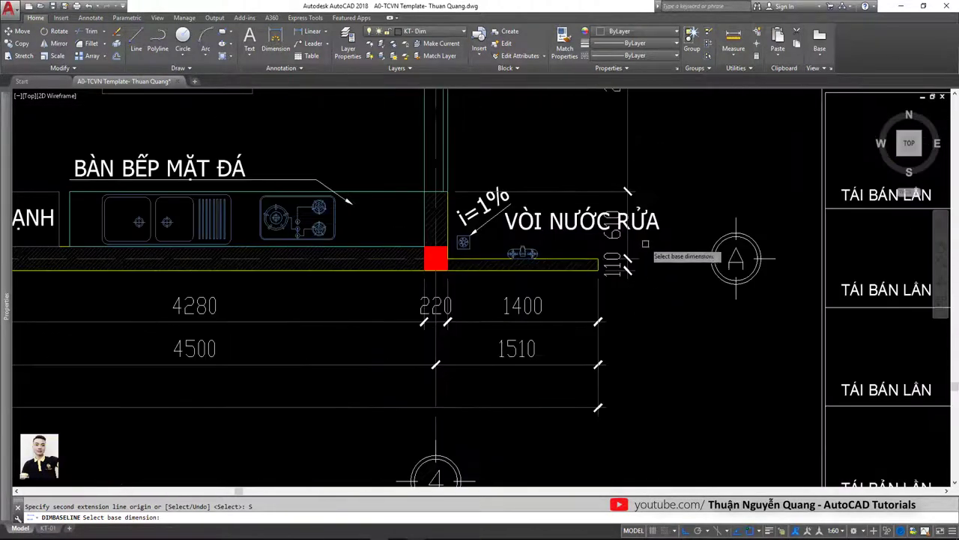
{"action": "scroll", "coordinate": [653, 257], "scroll_direction": "up", "scroll_amount": 2}
{"action": "scroll", "coordinate": [616, 272], "scroll_direction": "up", "scroll_amount": 6}
{"action": "left_click", "coordinate": [597, 276]}
{"action": "scroll", "coordinate": [569, 259], "scroll_direction": "down", "scroll_amount": 8}
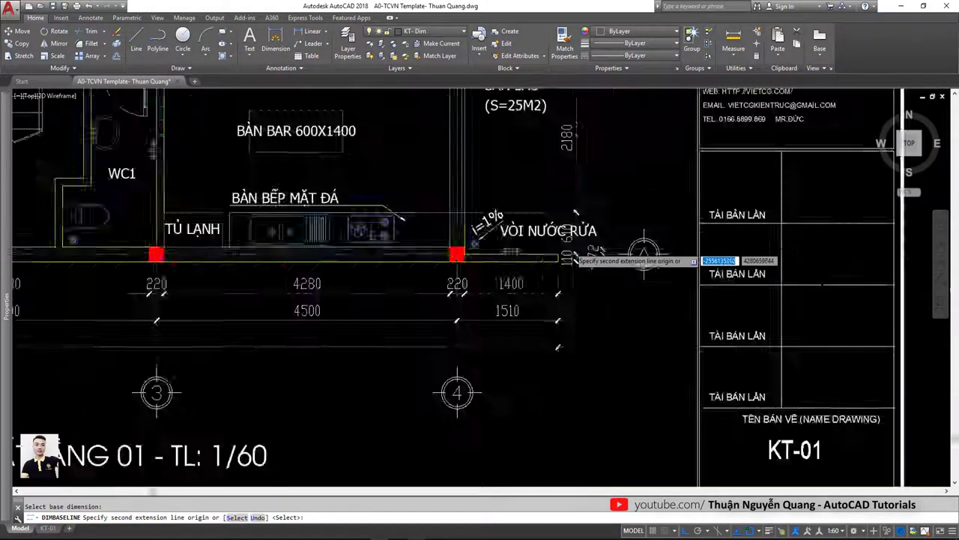
{"action": "scroll", "coordinate": [582, 180], "scroll_direction": "down", "scroll_amount": 5}
{"action": "scroll", "coordinate": [824, 240], "scroll_direction": "up", "scroll_amount": 2}
{"action": "scroll", "coordinate": [659, 285], "scroll_direction": "up", "scroll_amount": 8}
{"action": "scroll", "coordinate": [571, 285], "scroll_direction": "up", "scroll_amount": 4}
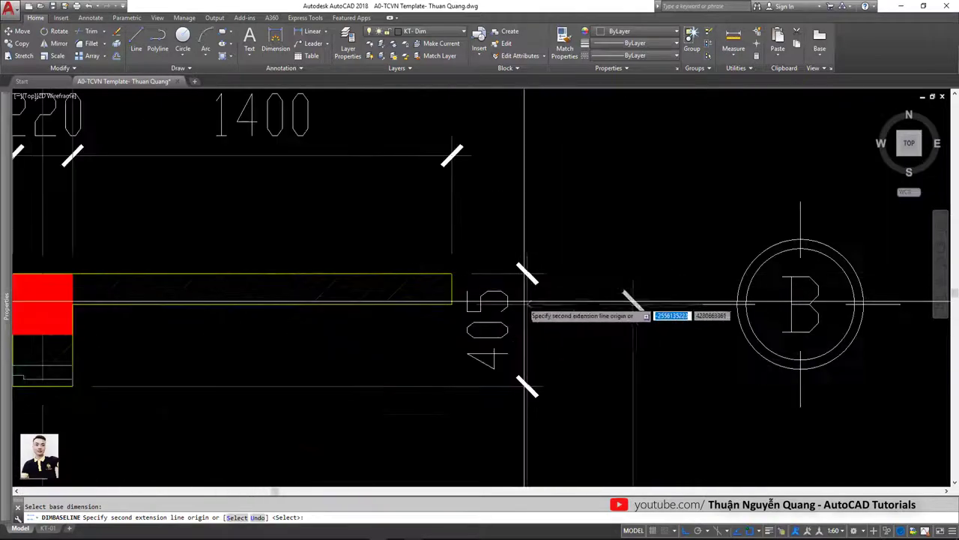
{"action": "scroll", "coordinate": [473, 289], "scroll_direction": "down", "scroll_amount": 1}
{"action": "scroll", "coordinate": [509, 285], "scroll_direction": "down", "scroll_amount": 3}
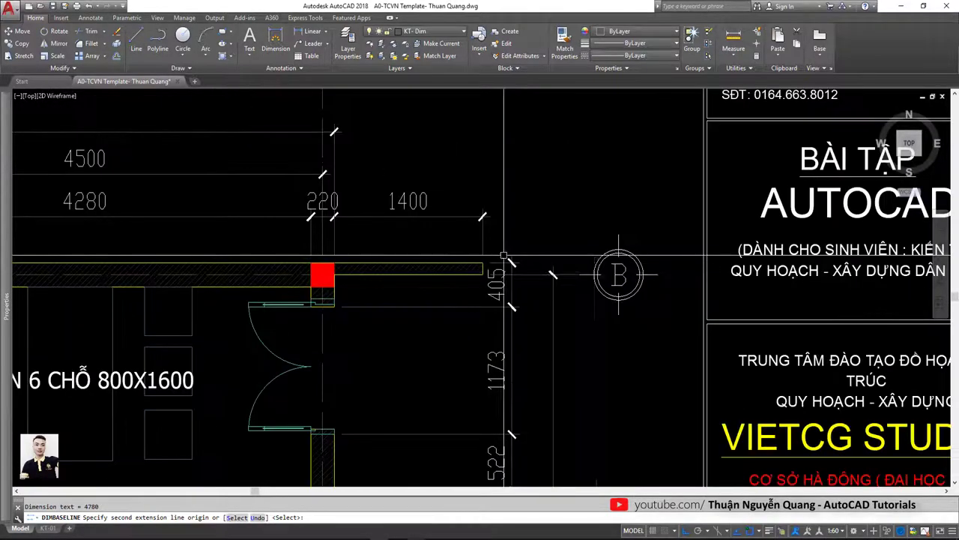
{"action": "scroll", "coordinate": [555, 337], "scroll_direction": "down", "scroll_amount": 2}
{"action": "scroll", "coordinate": [581, 387], "scroll_direction": "down", "scroll_amount": 2}
{"action": "scroll", "coordinate": [582, 387], "scroll_direction": "down", "scroll_amount": 3}
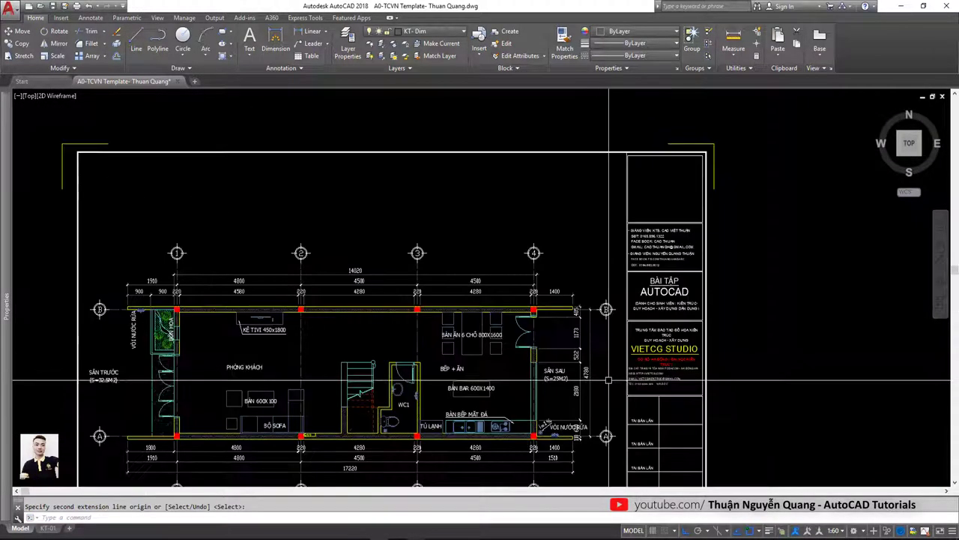
{"action": "scroll", "coordinate": [600, 360], "scroll_direction": "up", "scroll_amount": 3}
{"action": "middle_click_drag", "start_coordinate": [624, 363], "coordinate": [610, 322]}
{"action": "scroll", "coordinate": [610, 323], "scroll_direction": "up", "scroll_amount": 2}
Place the overall 4780 baseline dimension outside the right-side chain and finish.
{"action": "type", "text": "DB"}
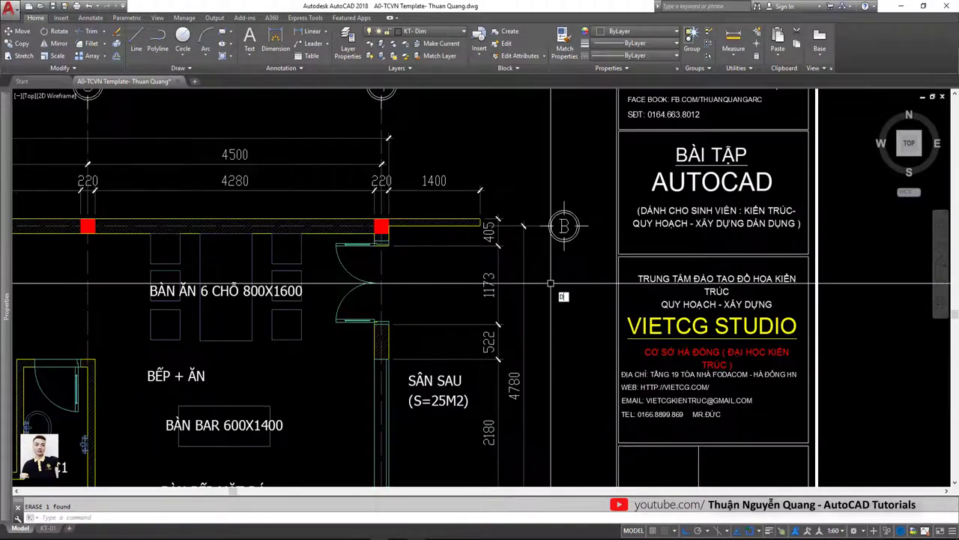
{"action": "type", "text": "A"}
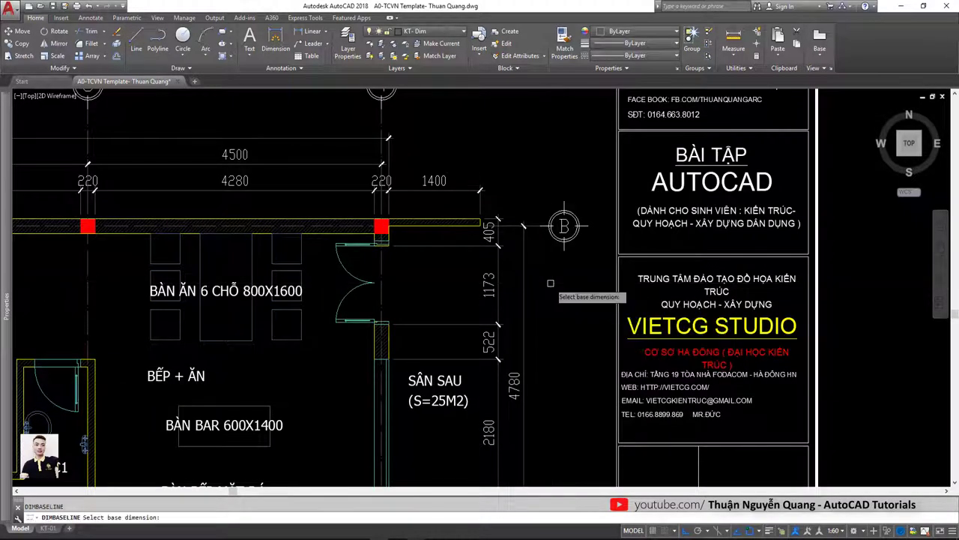
{"action": "left_click", "coordinate": [523, 242]}
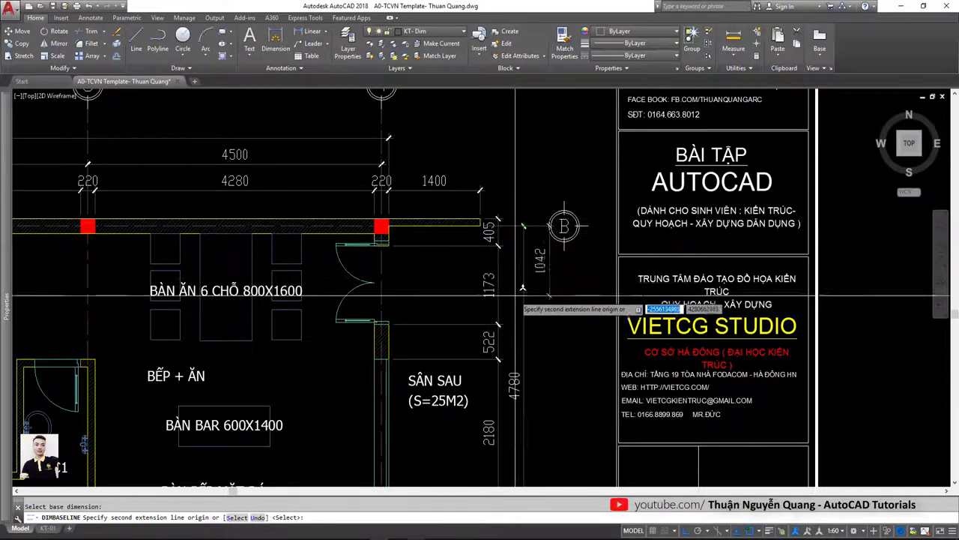
{"action": "scroll", "coordinate": [524, 248], "scroll_direction": "down", "scroll_amount": 3}
{"action": "scroll", "coordinate": [515, 269], "scroll_direction": "up", "scroll_amount": 3}
{"action": "scroll", "coordinate": [517, 271], "scroll_direction": "up", "scroll_amount": 6}
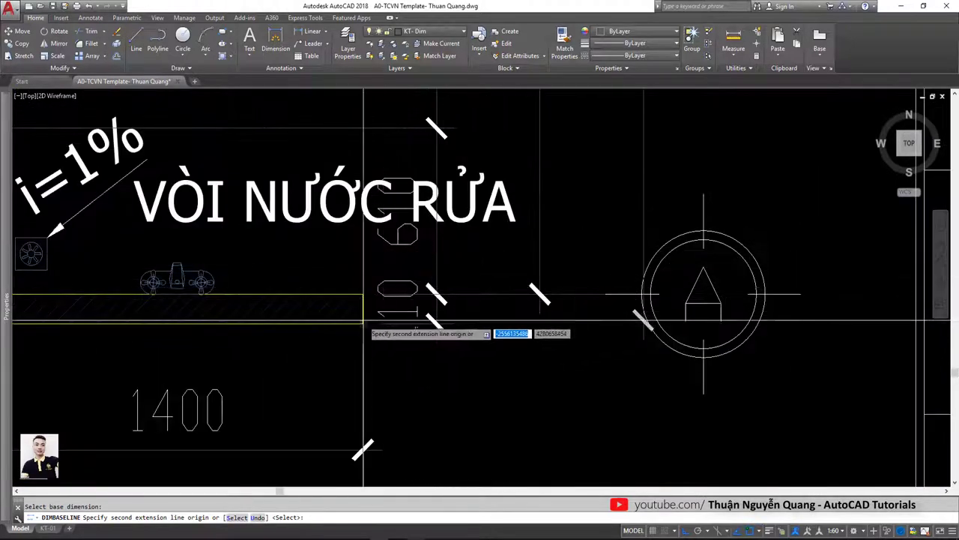
{"action": "scroll", "coordinate": [364, 324], "scroll_direction": "down", "scroll_amount": 5}
{"action": "scroll", "coordinate": [505, 264], "scroll_direction": "up", "scroll_amount": 1}
{"action": "scroll", "coordinate": [505, 264], "scroll_direction": "up", "scroll_amount": 3}
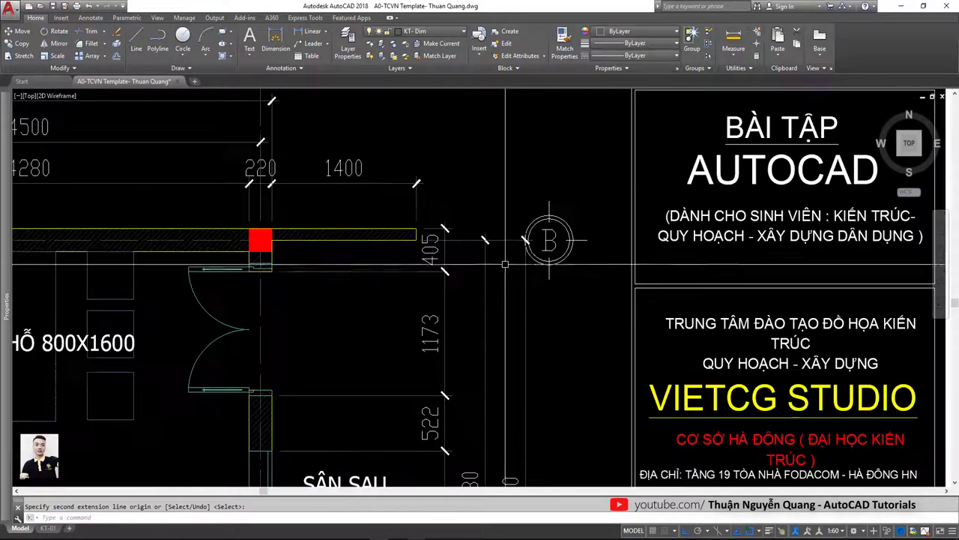
{"action": "key", "text": "Escape"}
{"action": "scroll", "coordinate": [422, 216], "scroll_direction": "up", "scroll_amount": 4}
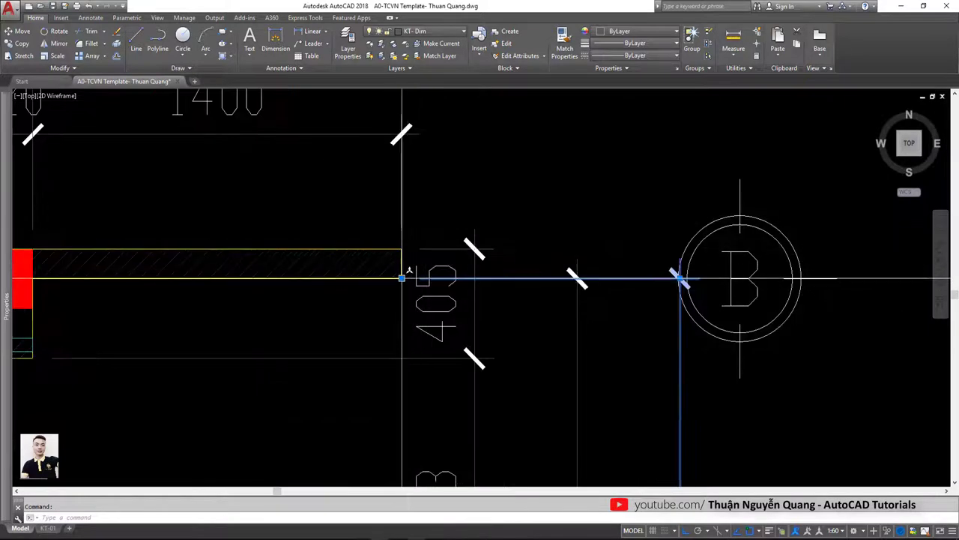
Isolate the grid-line layer with LAYISO after cancelling an accidental grip edit on axis B.
{"action": "left_click", "coordinate": [402, 278]}
{"action": "scroll", "coordinate": [525, 285], "scroll_direction": "down", "scroll_amount": 3}
{"action": "scroll", "coordinate": [572, 302], "scroll_direction": "down", "scroll_amount": 2}
{"action": "key", "text": "Escape"}
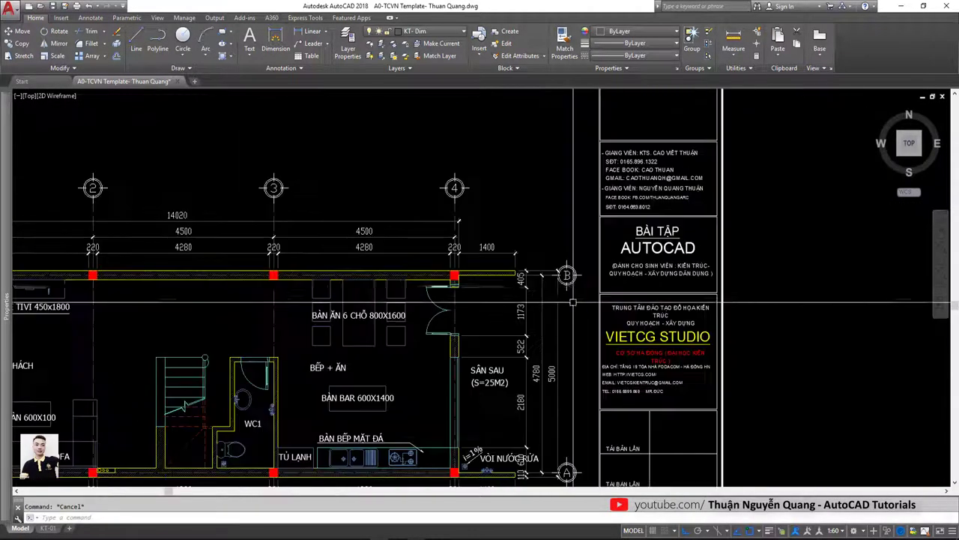
{"action": "scroll", "coordinate": [572, 302], "scroll_direction": "up", "scroll_amount": 4}
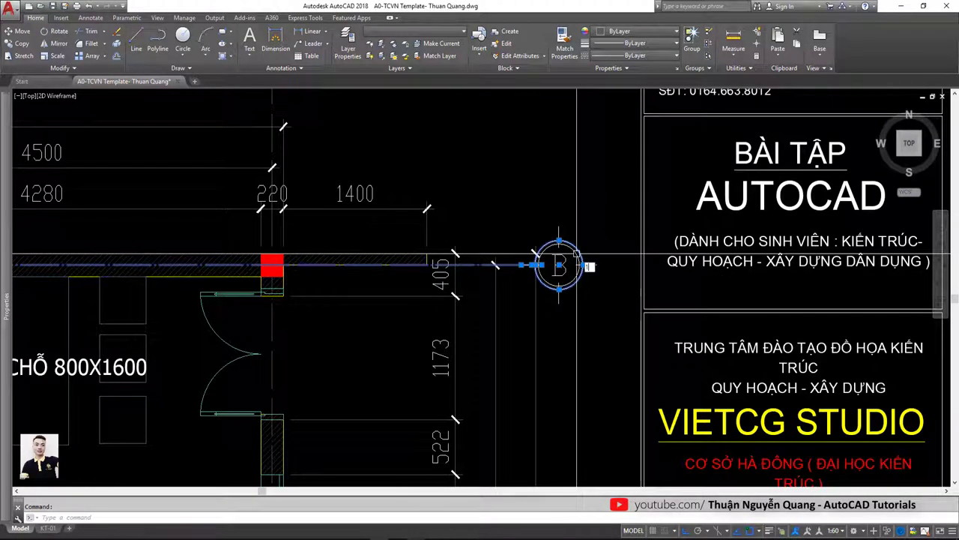
{"action": "type", "text": "layiso"}
{"action": "key", "text": "Return"}
{"action": "scroll", "coordinate": [567, 257], "scroll_direction": "down", "scroll_amount": 3}
{"action": "middle_click_drag", "start_coordinate": [608, 382], "coordinate": [603, 337]}
Stretch the right ends of grid lines A and B outward, then restore all layers with LAYUNISO.
{"action": "left_click", "coordinate": [599, 431]}
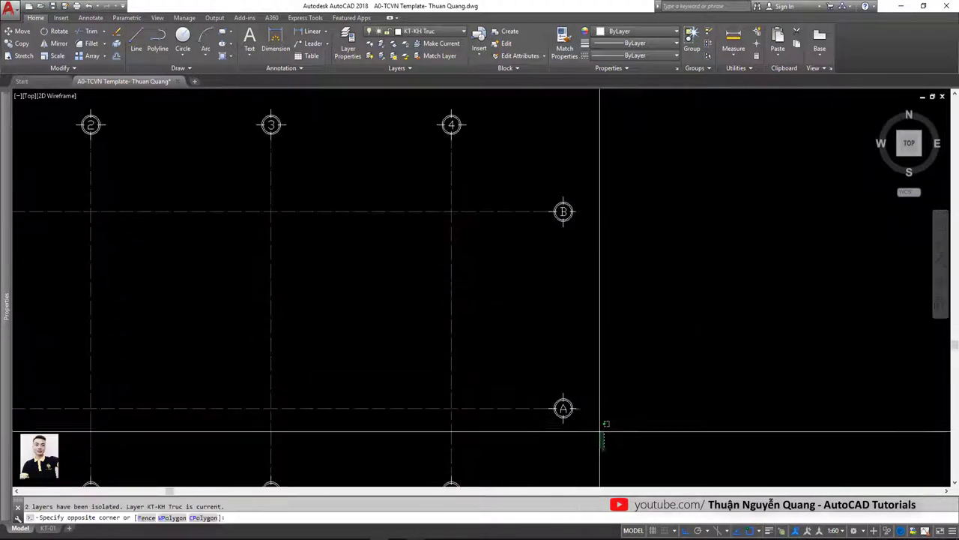
{"action": "left_click", "coordinate": [542, 182]}
{"action": "type", "text": "s"}
{"action": "key", "text": "Return"}
{"action": "left_click", "coordinate": [578, 304]}
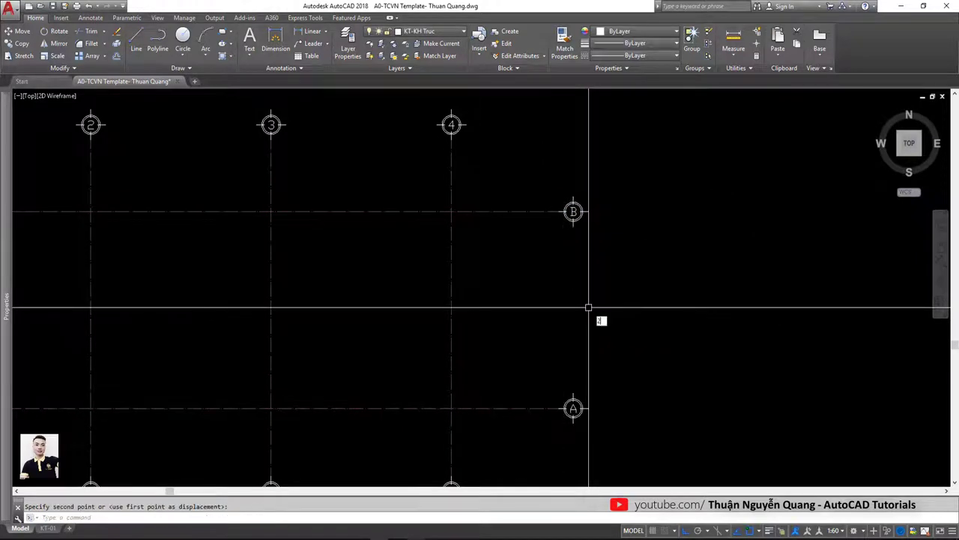
{"action": "type", "text": "layuniso"}
{"action": "key", "text": "Return"}
Crossing-select the left ends of grid lines A and B and STRETCH them farther left.
{"action": "scroll", "coordinate": [555, 333], "scroll_direction": "down", "scroll_amount": 3}
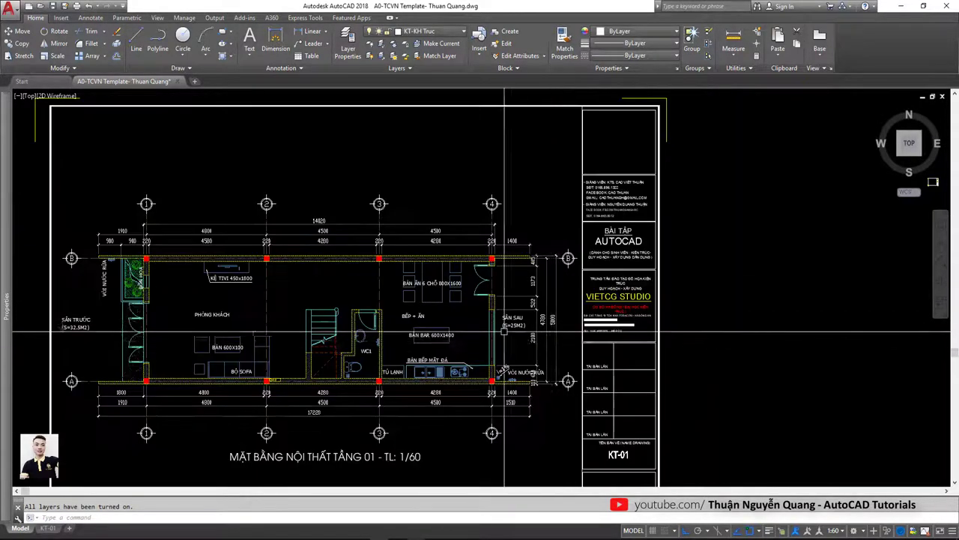
{"action": "scroll", "coordinate": [578, 300], "scroll_direction": "up", "scroll_amount": 1}
{"action": "scroll", "coordinate": [214, 240], "scroll_direction": "up", "scroll_amount": 2}
{"action": "middle_click_drag", "start_coordinate": [282, 434], "coordinate": [363, 412]}
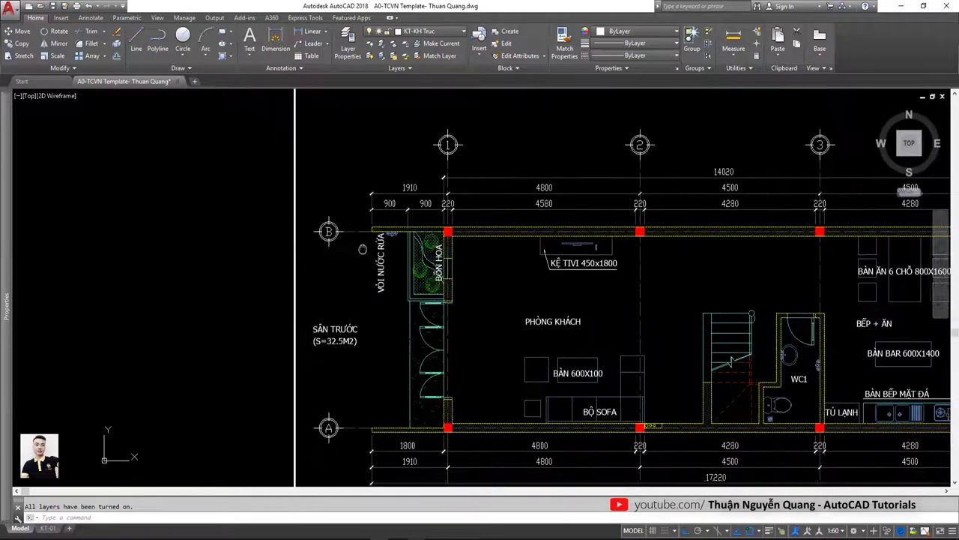
{"action": "left_click", "coordinate": [343, 437]}
{"action": "left_click", "coordinate": [317, 403]}
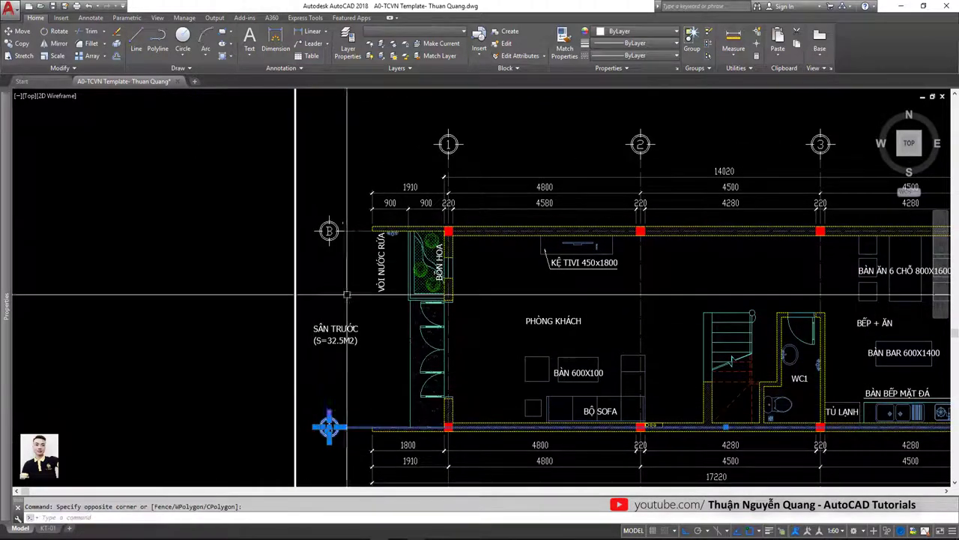
{"action": "left_click", "coordinate": [352, 258]}
{"action": "left_click", "coordinate": [316, 203]}
{"action": "type", "text": "s"}
{"action": "key", "text": "Return"}
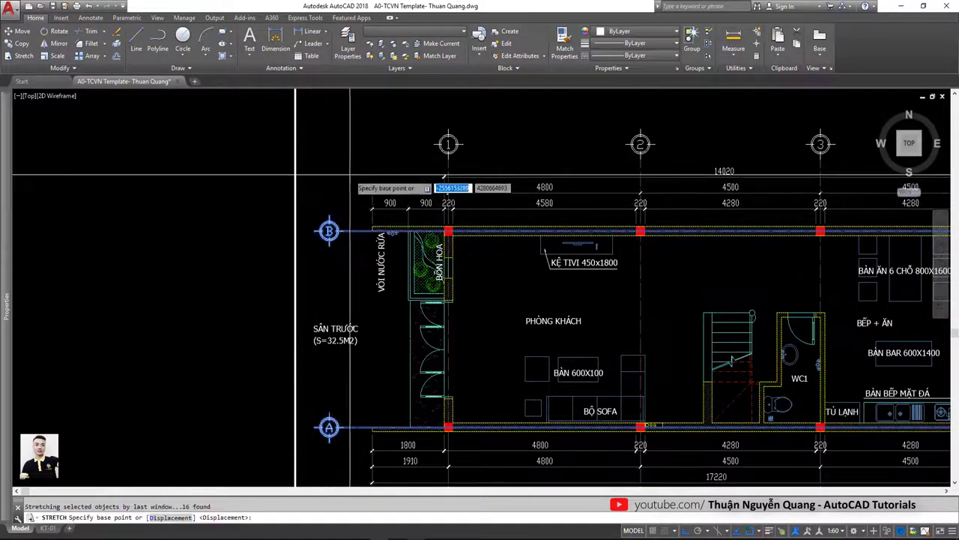
{"action": "left_click", "coordinate": [348, 173]}
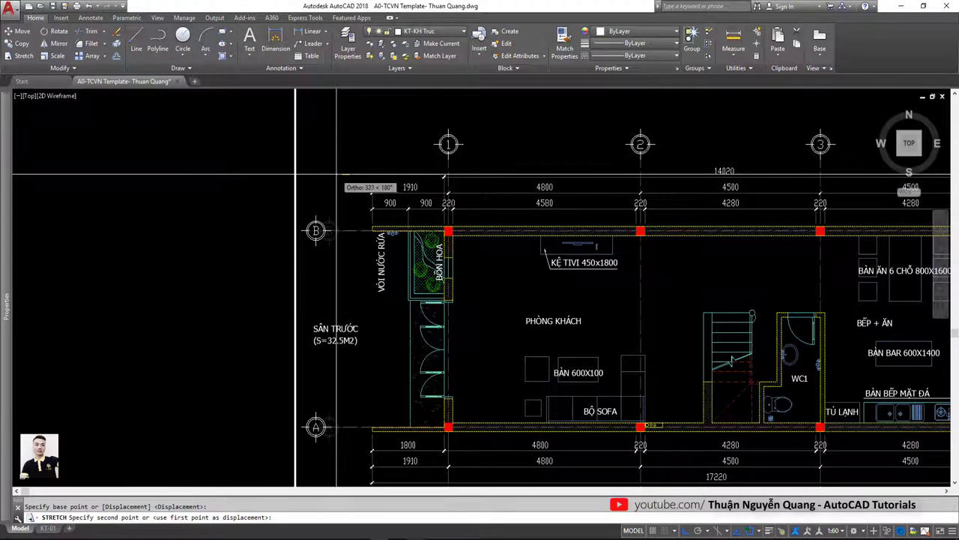
{"action": "middle_click_drag", "start_coordinate": [368, 327], "coordinate": [400, 330]}
{"action": "type", "text": "D"}
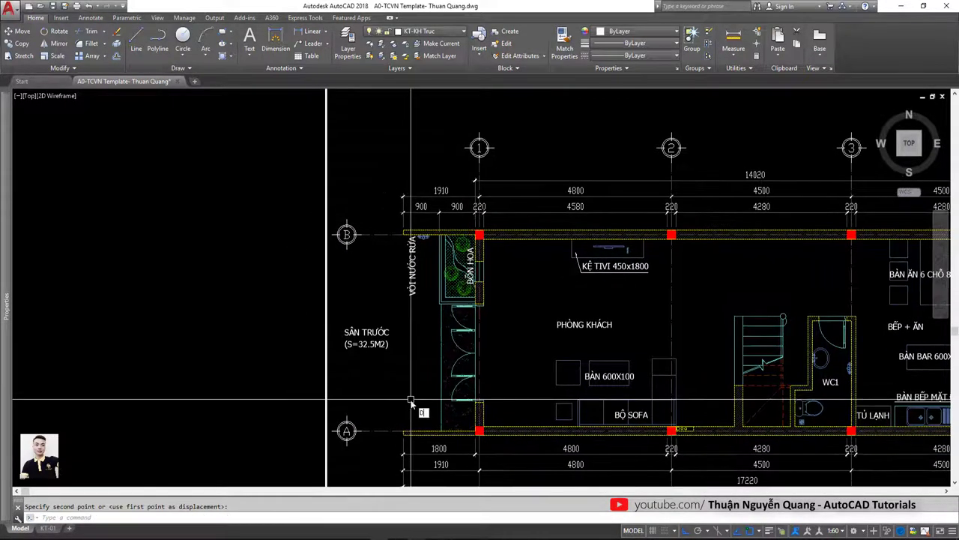
Add the 110 wall-thickness linear dimension at grid line A.
{"action": "type", "text": "li"}
{"action": "key", "text": "Return"}
{"action": "scroll", "coordinate": [411, 420], "scroll_direction": "up", "scroll_amount": 4}
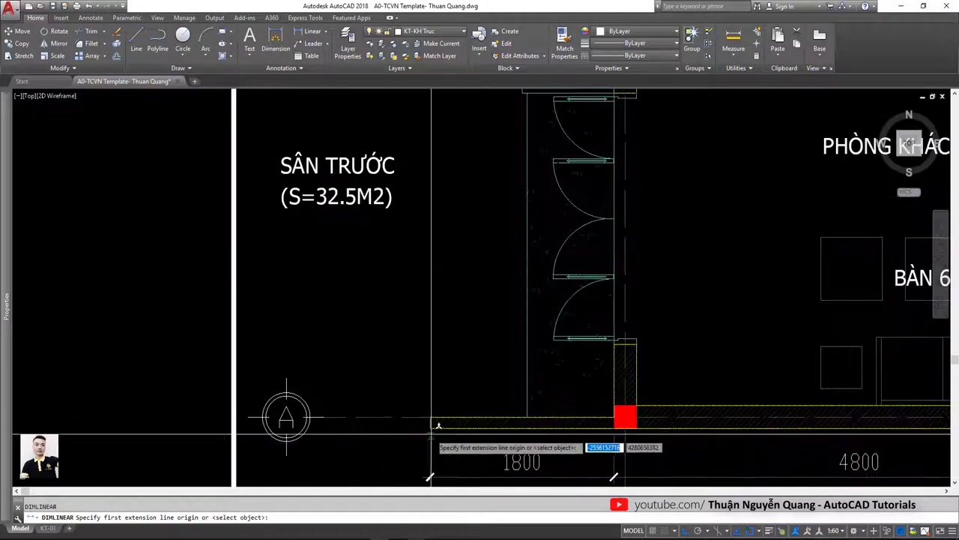
{"action": "left_click", "coordinate": [431, 423]}
{"action": "left_click", "coordinate": [431, 417]}
{"action": "scroll", "coordinate": [439, 353], "scroll_direction": "down", "scroll_amount": 4}
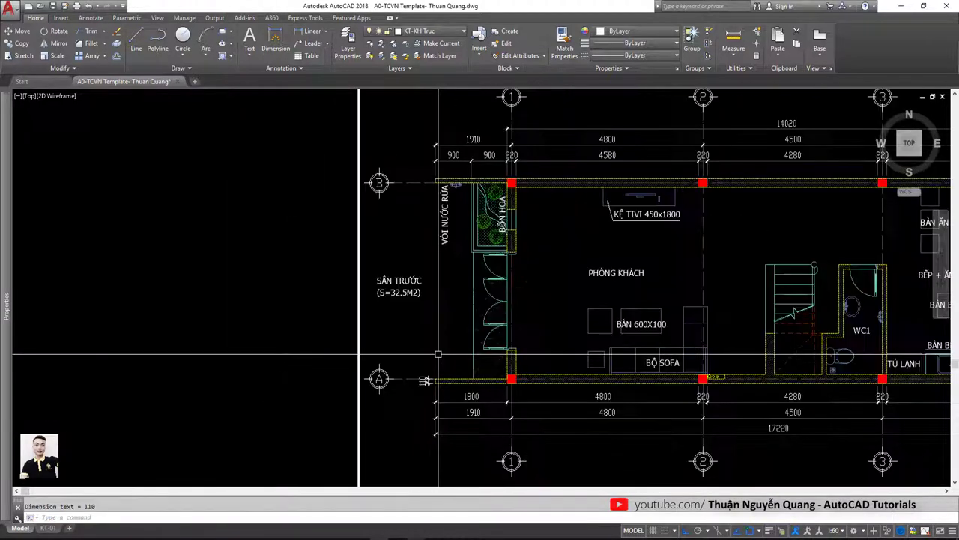
Continue the chain with the 695, 2395, 1690 and 110 dimensions.
{"action": "type", "text": "co"}
{"action": "key", "text": "Return"}
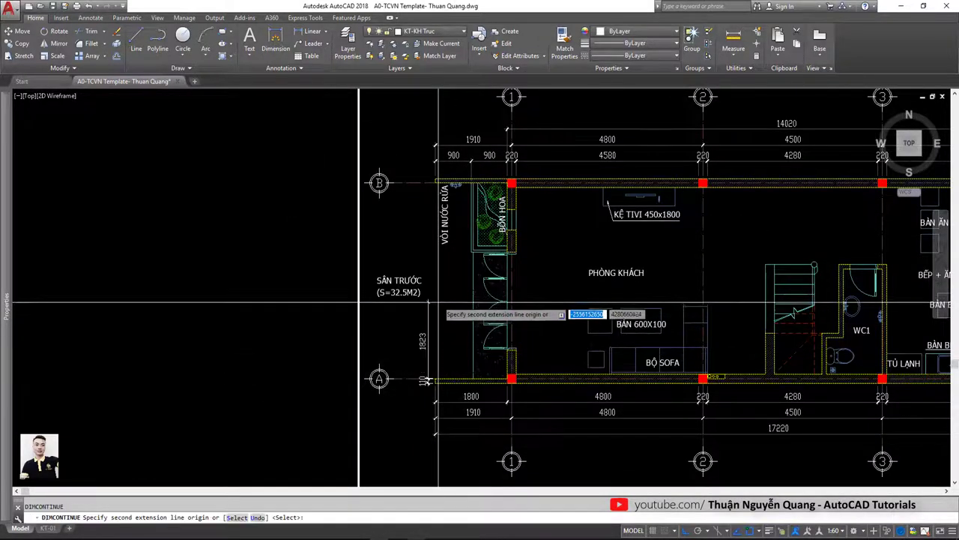
{"action": "scroll", "coordinate": [435, 299], "scroll_direction": "up", "scroll_amount": 5}
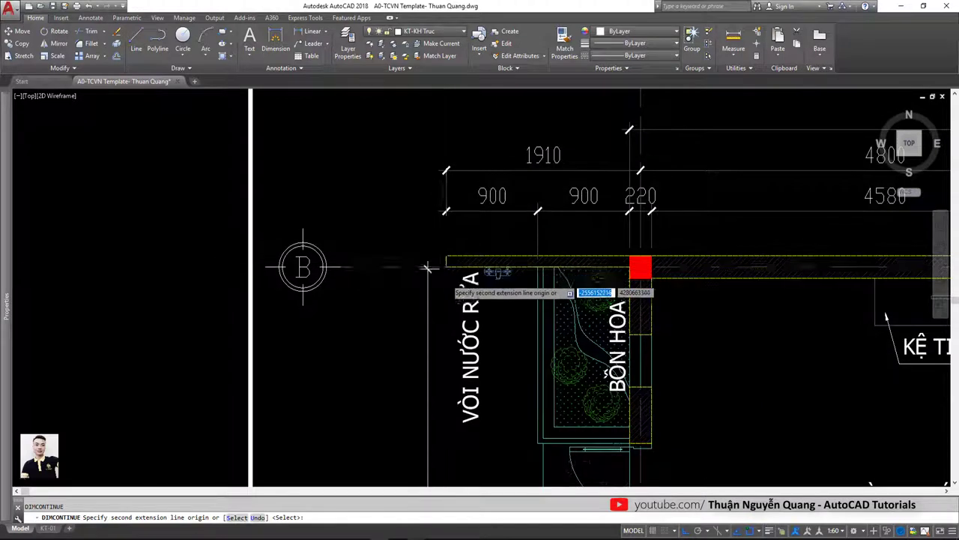
{"action": "scroll", "coordinate": [442, 255], "scroll_direction": "down", "scroll_amount": 4}
{"action": "scroll", "coordinate": [419, 405], "scroll_direction": "up", "scroll_amount": 4}
{"action": "scroll", "coordinate": [367, 421], "scroll_direction": "down", "scroll_amount": 3}
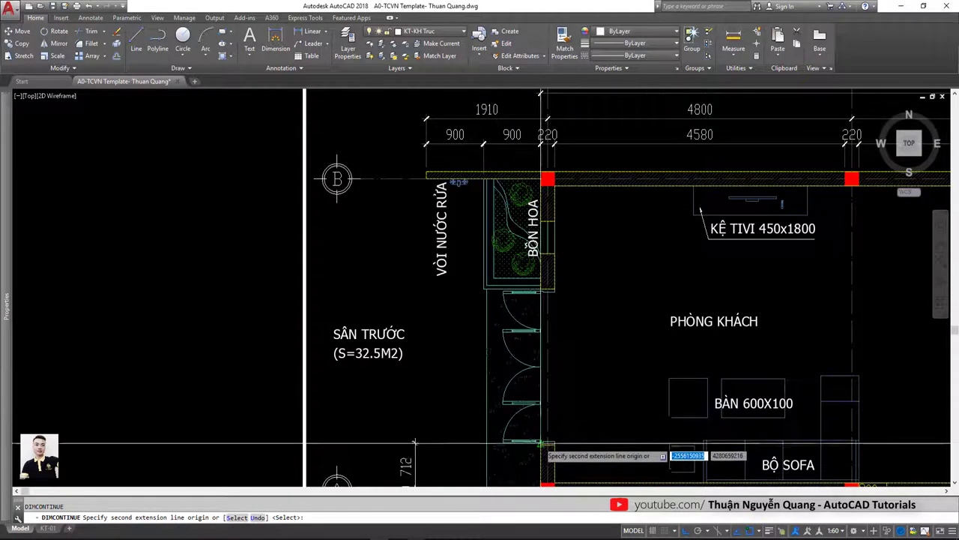
{"action": "scroll", "coordinate": [414, 448], "scroll_direction": "up", "scroll_amount": 3}
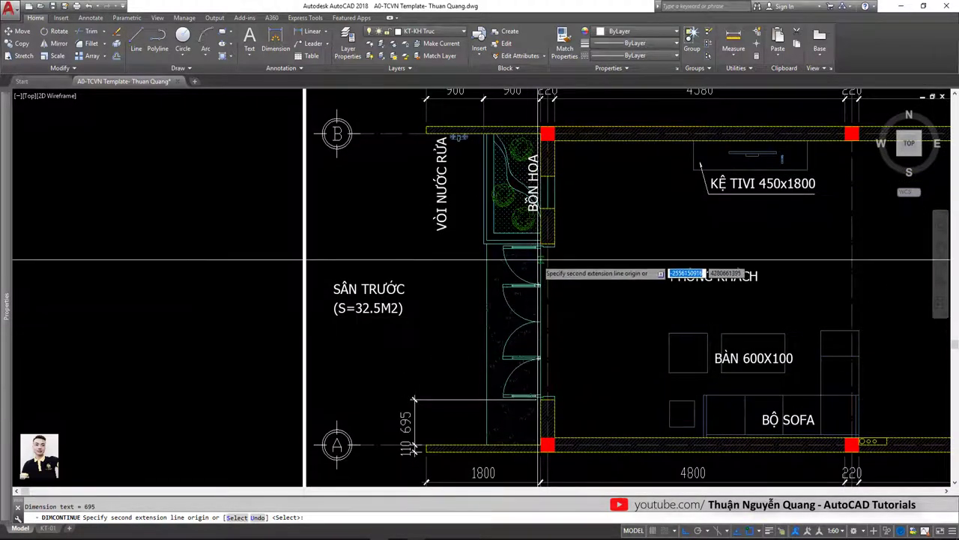
{"action": "scroll", "coordinate": [538, 236], "scroll_direction": "up", "scroll_amount": 3}
{"action": "left_click", "coordinate": [221, 234]}
{"action": "middle_click_drag", "start_coordinate": [220, 253], "coordinate": [251, 468]}
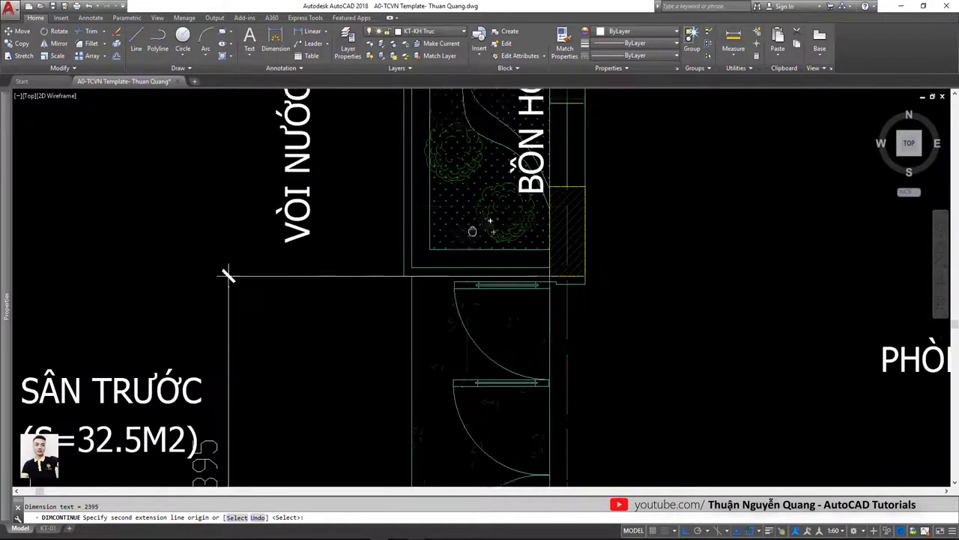
{"action": "left_click", "coordinate": [252, 468]}
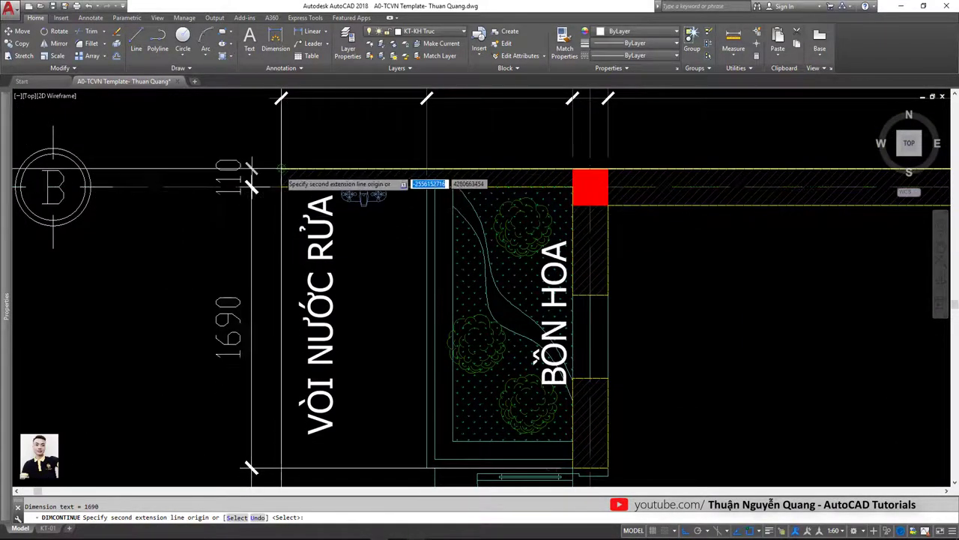
{"action": "scroll", "coordinate": [251, 169], "scroll_direction": "down", "scroll_amount": 3}
{"action": "right_click", "coordinate": [372, 209]}
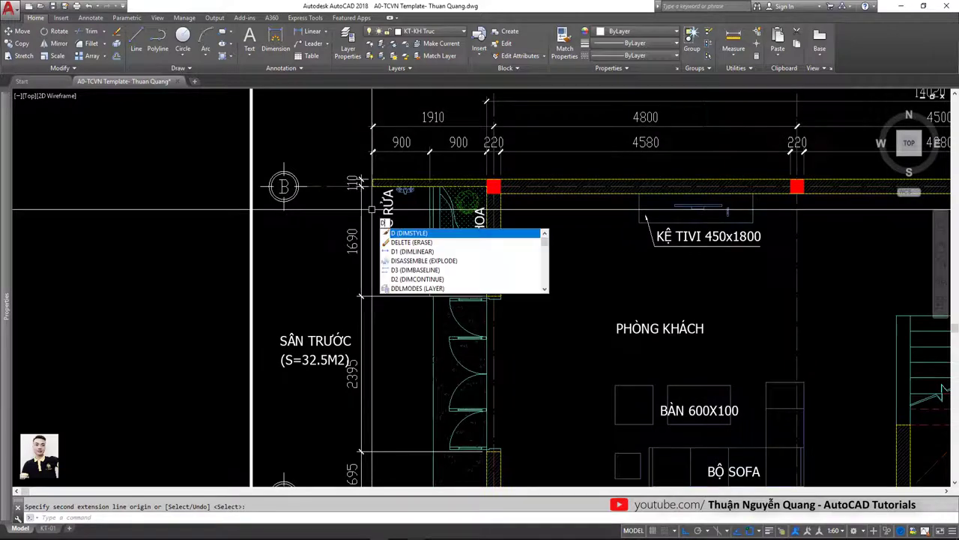
Add the overall 4780 baseline dimension outside the chain.
{"action": "key", "text": "Escape"}
{"action": "scroll", "coordinate": [367, 209], "scroll_direction": "down", "scroll_amount": 2}
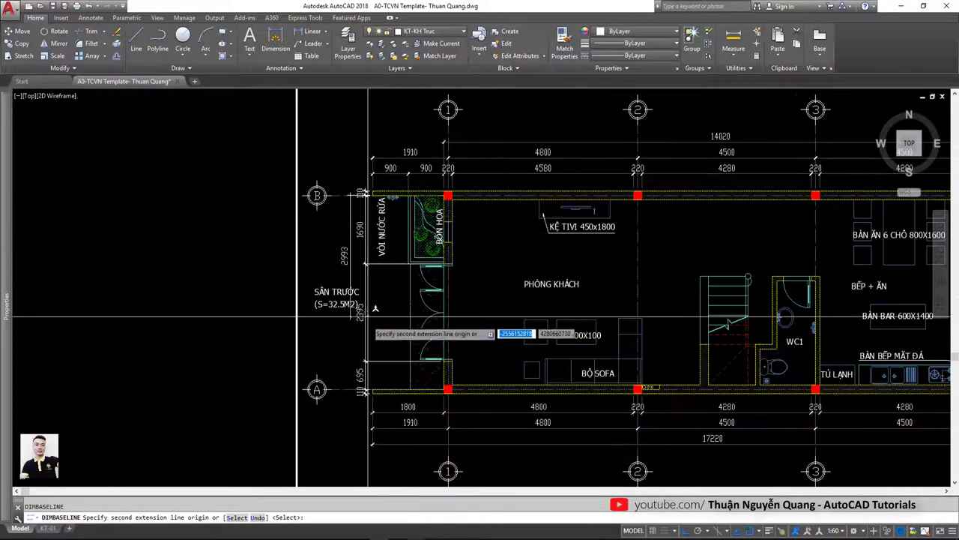
{"action": "middle_click_drag", "start_coordinate": [364, 322], "coordinate": [353, 268]}
{"action": "scroll", "coordinate": [383, 254], "scroll_direction": "up", "scroll_amount": 4}
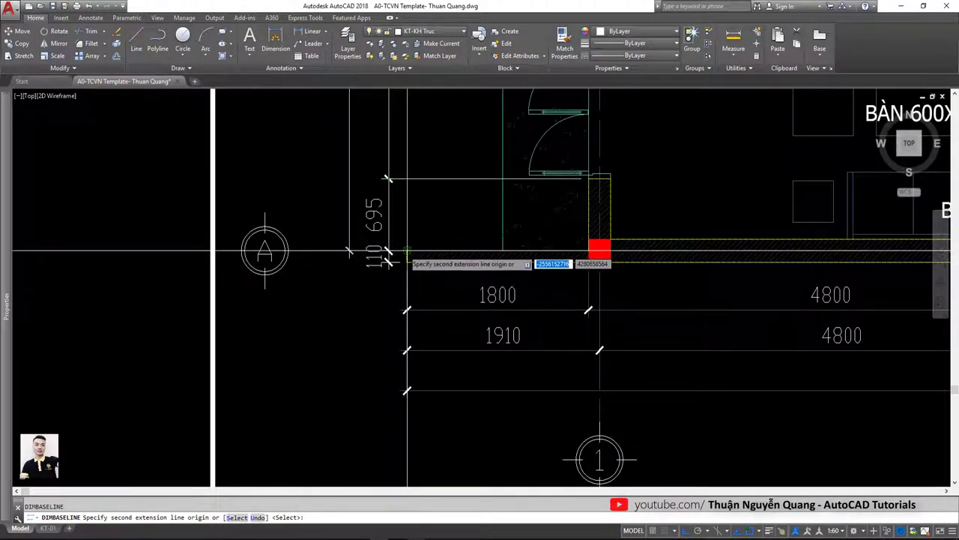
{"action": "left_click", "coordinate": [388, 253]}
{"action": "scroll", "coordinate": [388, 253], "scroll_direction": "down", "scroll_amount": 3}
{"action": "scroll", "coordinate": [394, 374], "scroll_direction": "down", "scroll_amount": 2}
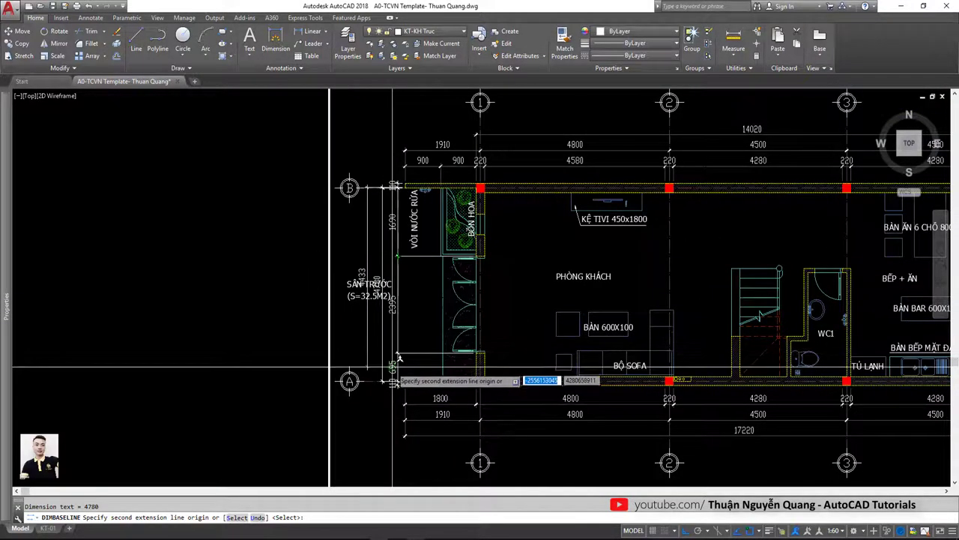
{"action": "scroll", "coordinate": [392, 371], "scroll_direction": "up", "scroll_amount": 2}
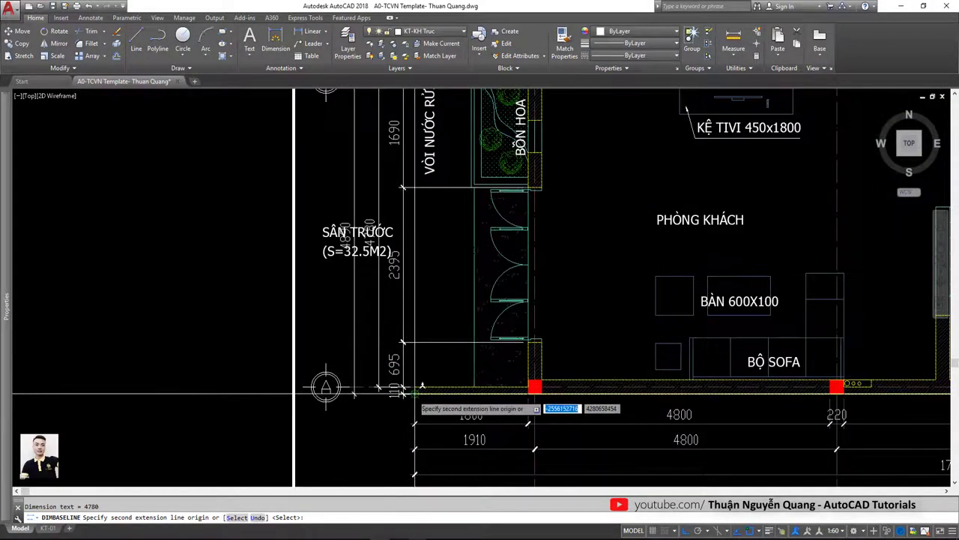
End the dimension command, then cancel a grip stretch on the dimension line near grid B.
{"action": "middle_click_drag", "start_coordinate": [359, 100], "coordinate": [359, 296]}
{"action": "scroll", "coordinate": [359, 295], "scroll_direction": "up", "scroll_amount": 3}
{"action": "key", "text": "Escape"}
{"action": "left_click", "coordinate": [359, 295]}
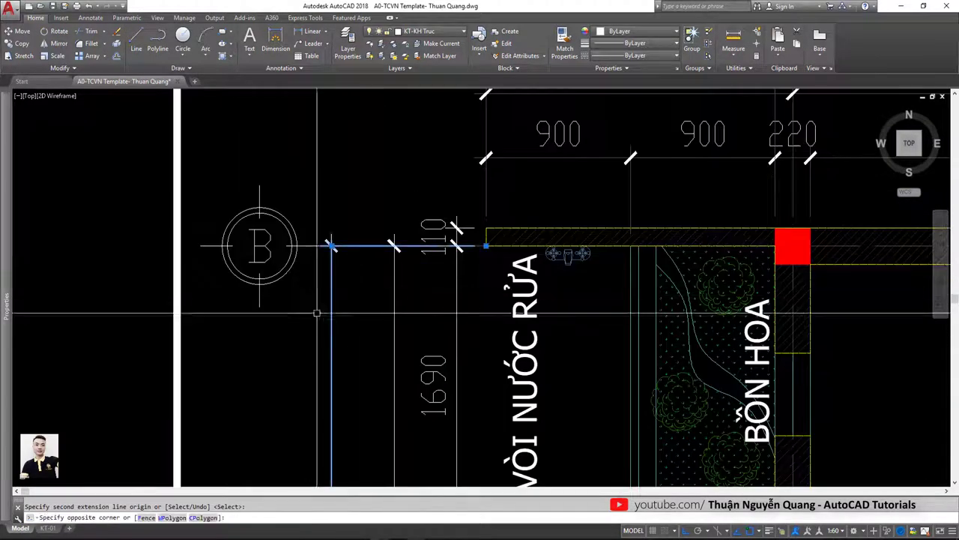
{"action": "scroll", "coordinate": [471, 229], "scroll_direction": "up", "scroll_amount": 2}
{"action": "left_click", "coordinate": [495, 254]}
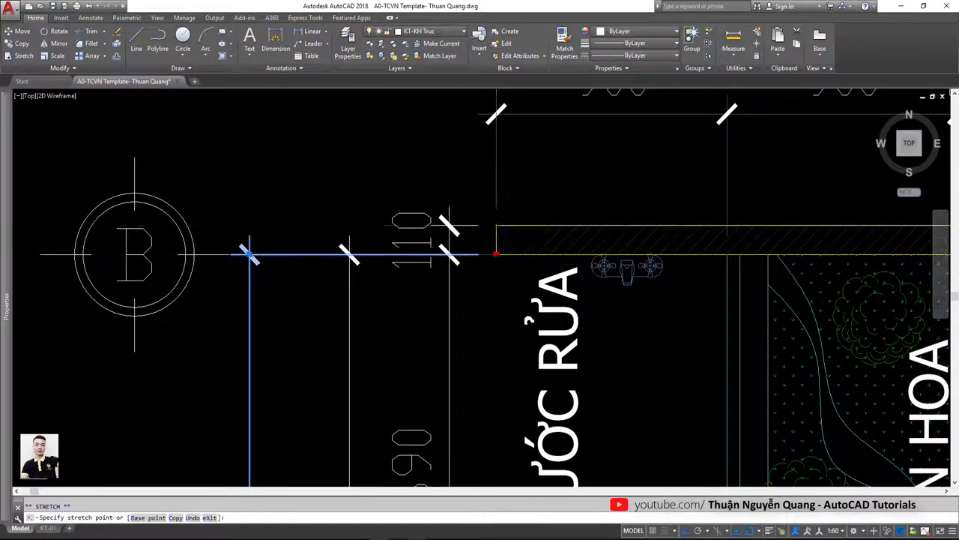
{"action": "scroll", "coordinate": [495, 253], "scroll_direction": "down", "scroll_amount": 3}
{"action": "key", "text": "Escape"}
Move the SÂN TRƯỚC (S=32.5M2) label lower with MOVE.
{"action": "middle_click_drag", "start_coordinate": [375, 322], "coordinate": [404, 227]}
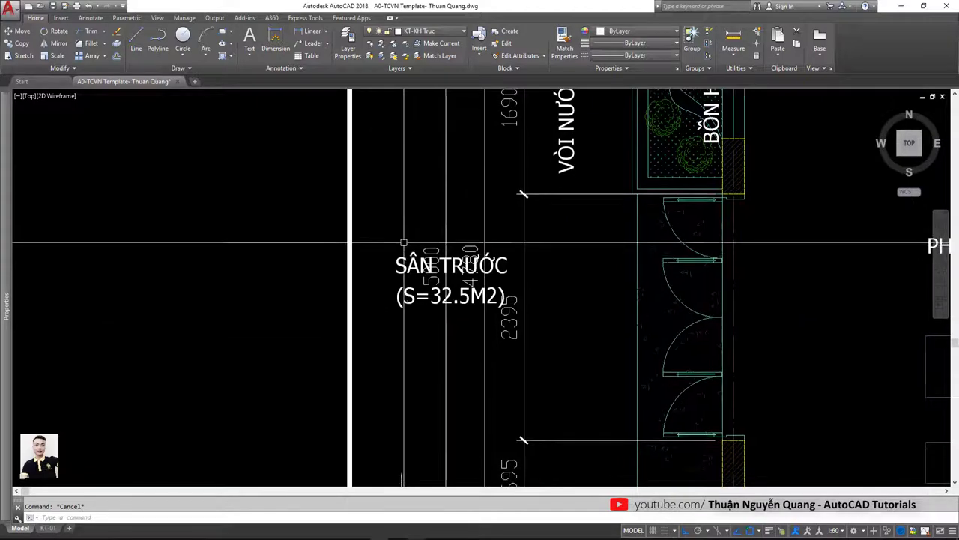
{"action": "left_click", "coordinate": [410, 327]}
{"action": "left_click", "coordinate": [397, 282]}
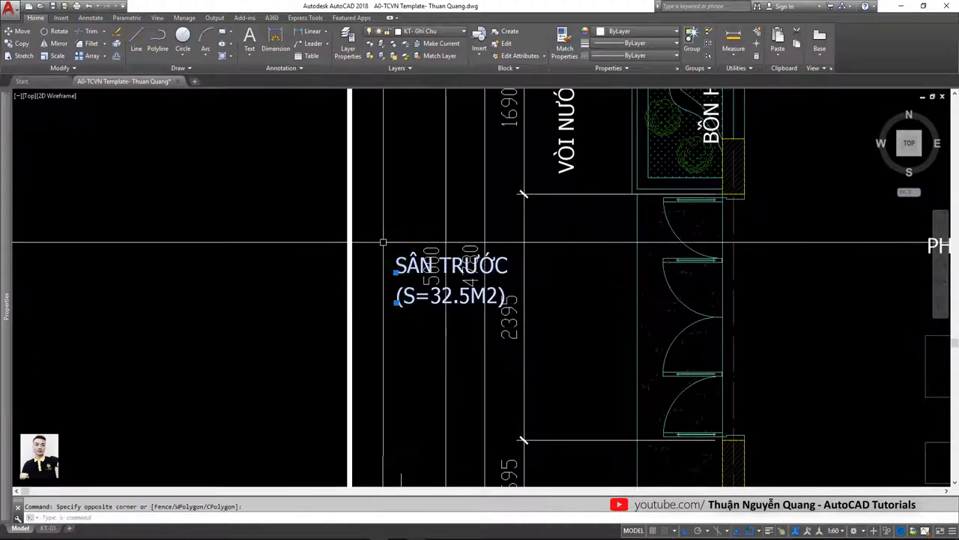
{"action": "type", "text": "m"}
{"action": "key", "text": "Return"}
{"action": "left_click", "coordinate": [409, 198]}
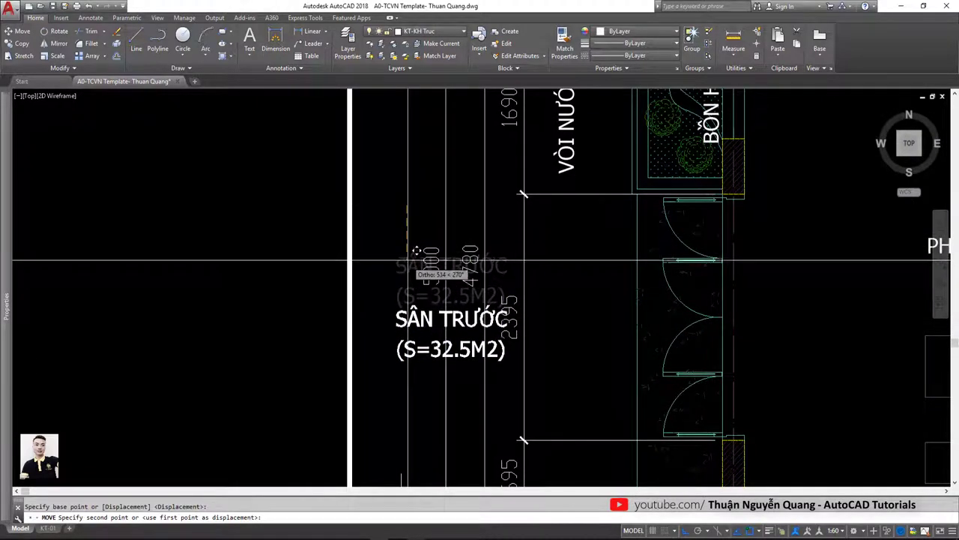
{"action": "left_click", "coordinate": [413, 314]}
{"action": "scroll", "coordinate": [446, 320], "scroll_direction": "down", "scroll_amount": 5}
{"action": "scroll", "coordinate": [445, 320], "scroll_direction": "up", "scroll_amount": 1}
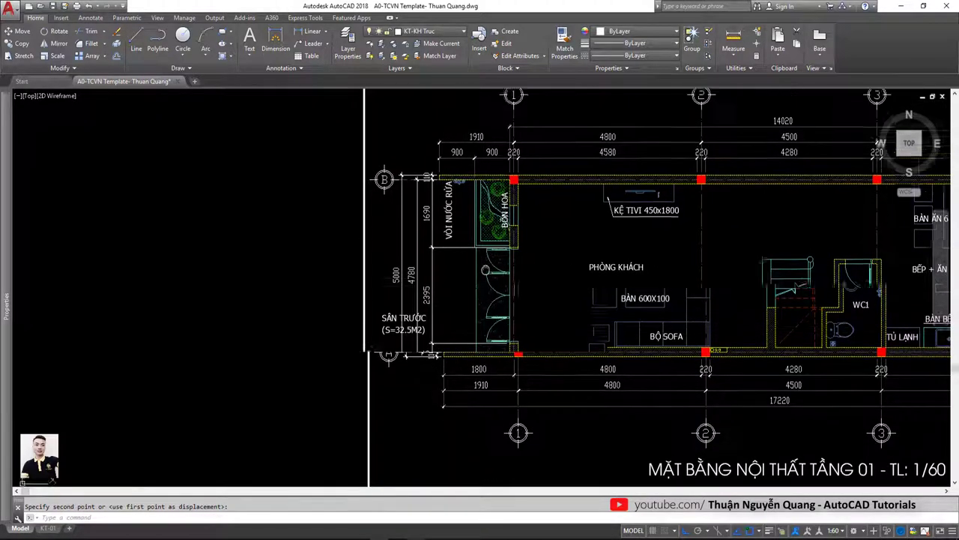
Select the left-side dimensions, check the layer list without changes, then view the whole sheet.
{"action": "middle_click_drag", "start_coordinate": [446, 320], "coordinate": [481, 306]}
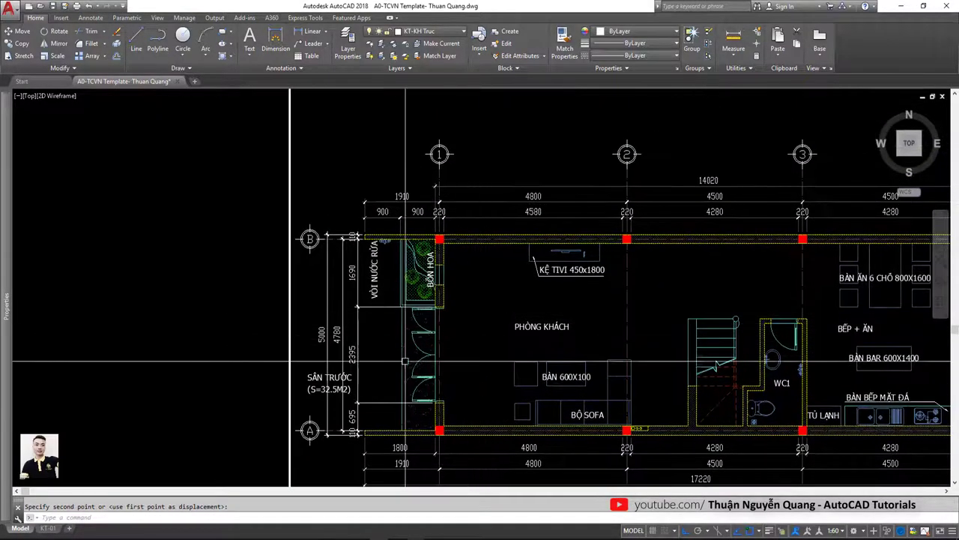
{"action": "left_click", "coordinate": [438, 334]}
{"action": "left_click", "coordinate": [315, 335]}
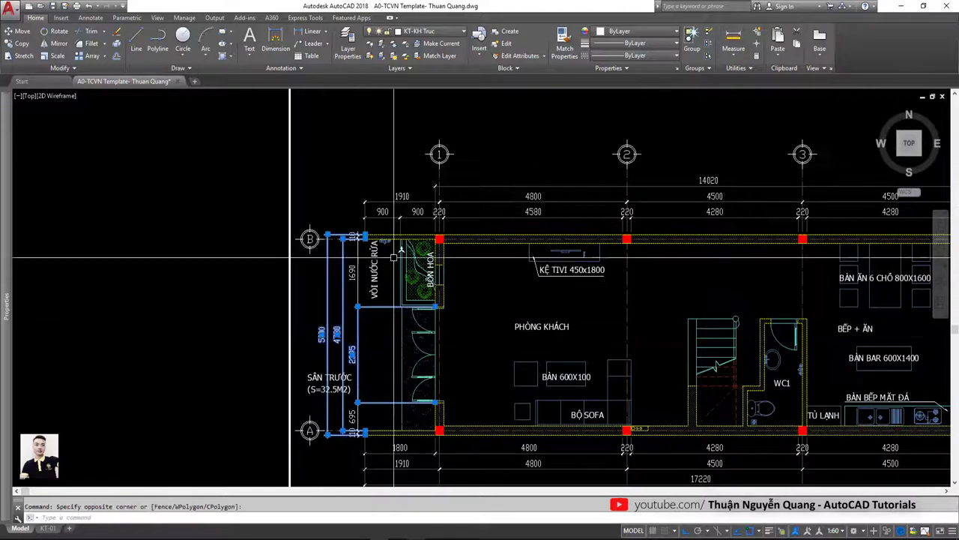
{"action": "left_click", "coordinate": [433, 31]}
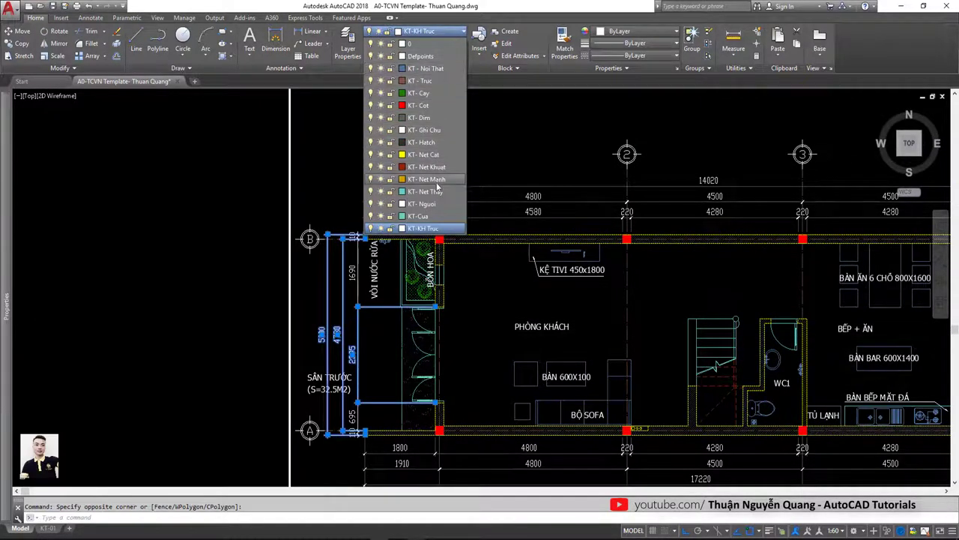
{"action": "left_click", "coordinate": [429, 120]}
{"action": "key", "text": "Escape"}
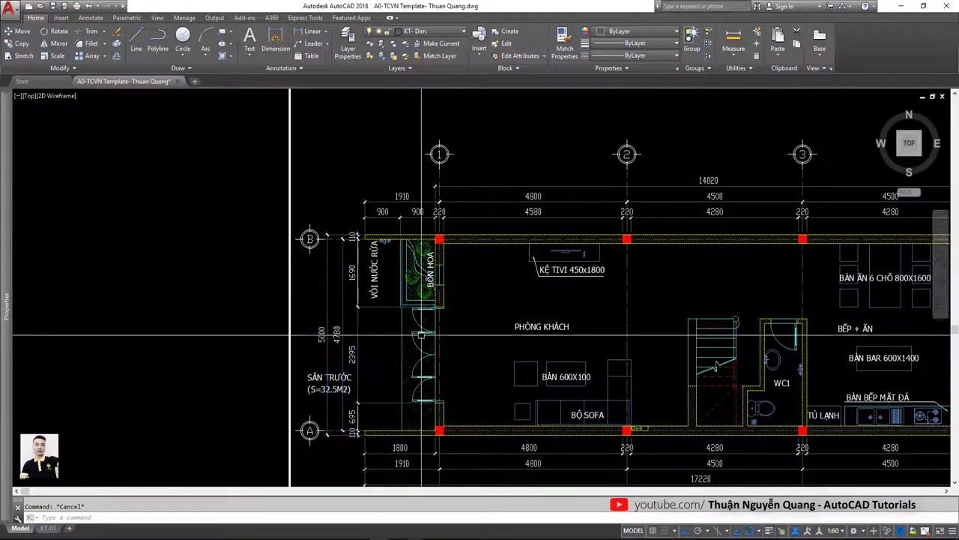
{"action": "scroll", "coordinate": [417, 332], "scroll_direction": "down", "scroll_amount": 3}
{"action": "middle_click_drag", "start_coordinate": [468, 353], "coordinate": [431, 341]}
{"action": "scroll", "coordinate": [465, 299], "scroll_direction": "up", "scroll_amount": 1}
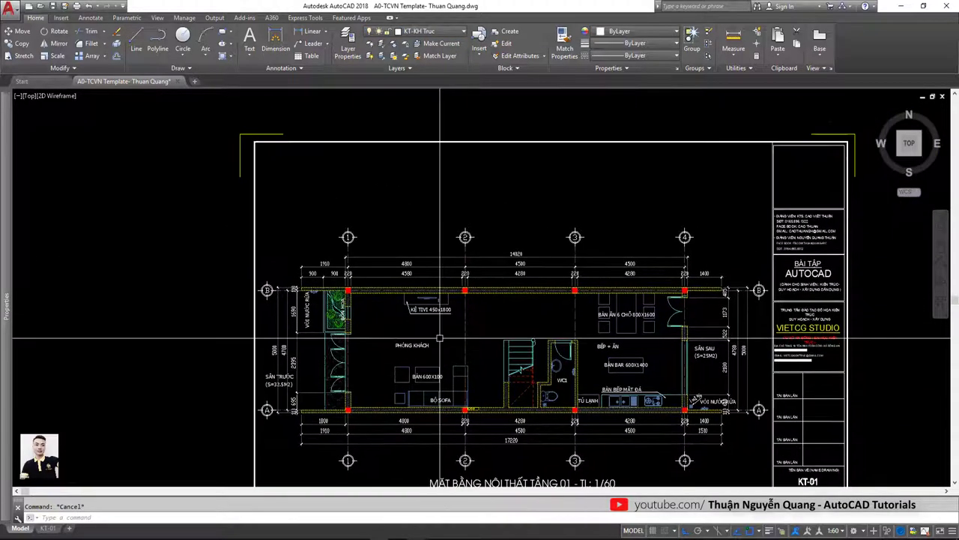
{"action": "scroll", "coordinate": [483, 278], "scroll_direction": "up", "scroll_amount": 4}
{"action": "scroll", "coordinate": [447, 261], "scroll_direction": "up", "scroll_amount": 4}
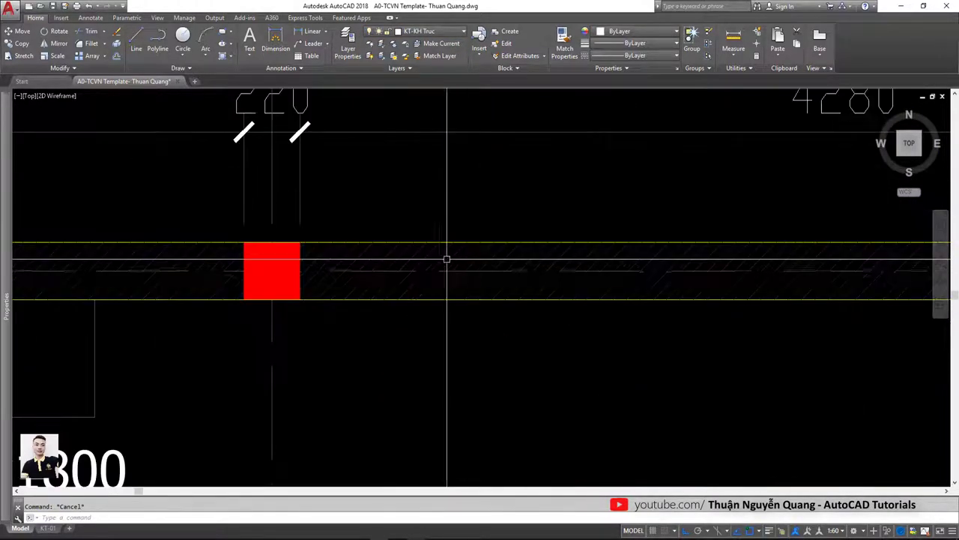
{"action": "scroll", "coordinate": [453, 267], "scroll_direction": "down", "scroll_amount": 5}
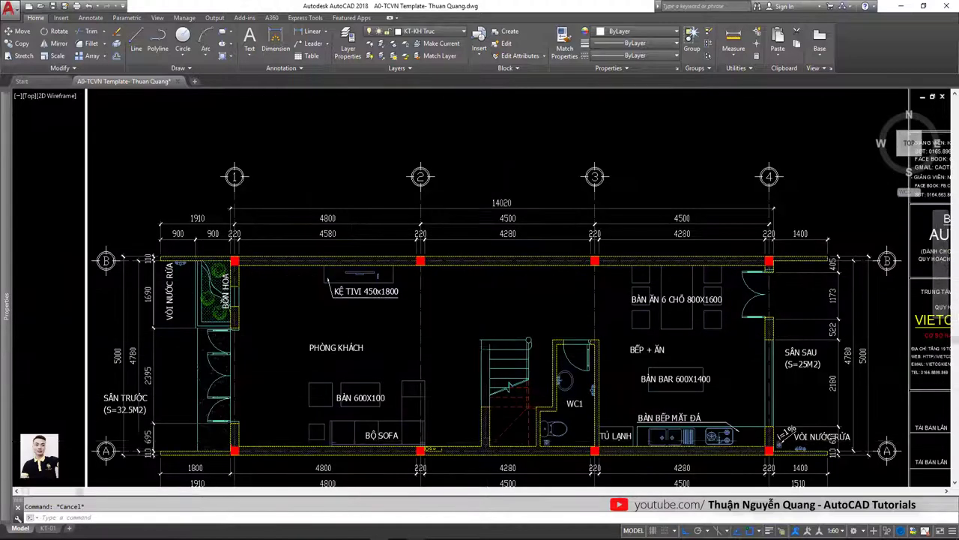
{"action": "scroll", "coordinate": [477, 408], "scroll_direction": "up", "scroll_amount": 4}
{"action": "type", "text": "LAYISO"}
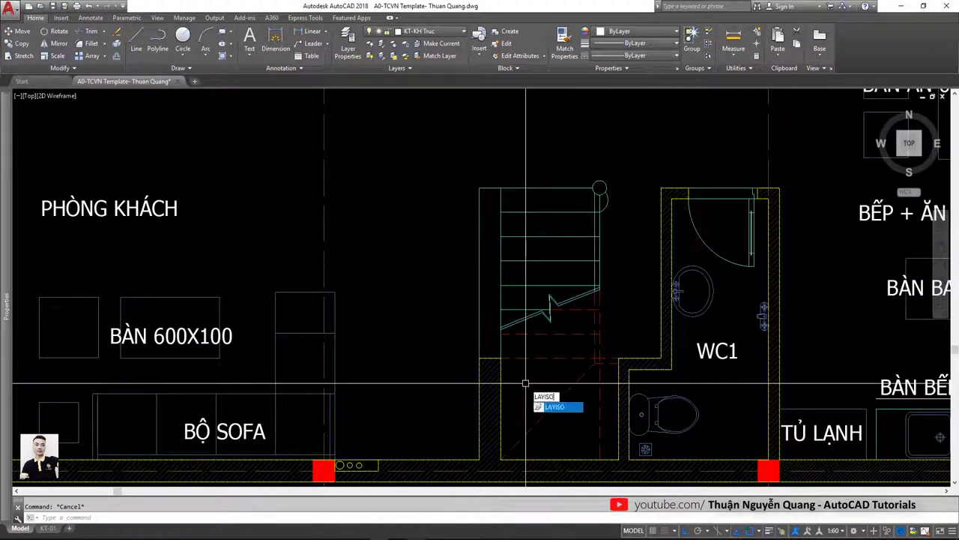
Isolate the KT- Net Cat layer by picking a wall cut line.
{"action": "key", "text": "Return"}
{"action": "scroll", "coordinate": [517, 375], "scroll_direction": "up", "scroll_amount": 4}
{"action": "left_click", "coordinate": [489, 374]}
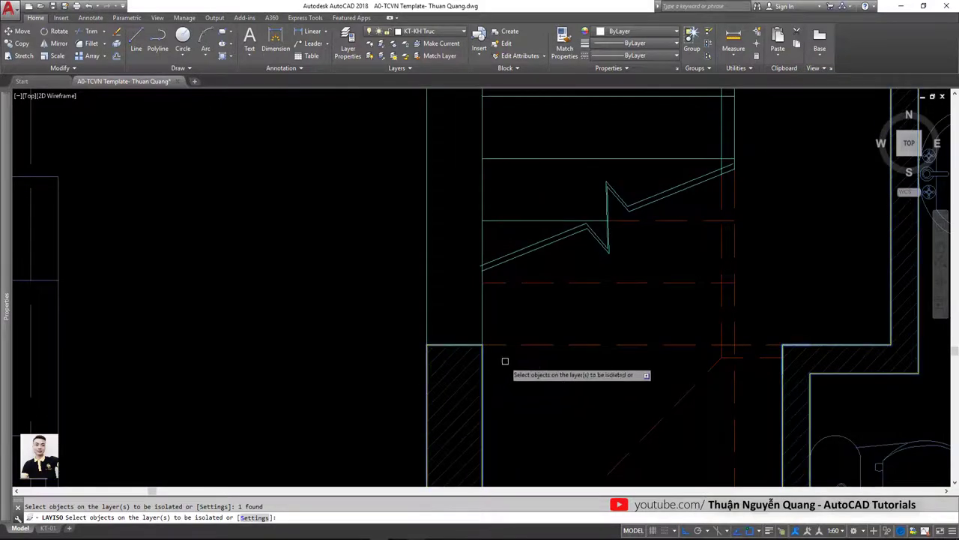
{"action": "scroll", "coordinate": [505, 360], "scroll_direction": "down", "scroll_amount": 5}
{"action": "key", "text": "Return"}
Window-select the cut lines and send them to the back with DRAWORDER.
{"action": "scroll", "coordinate": [555, 382], "scroll_direction": "down", "scroll_amount": 3}
{"action": "left_click", "coordinate": [641, 393]}
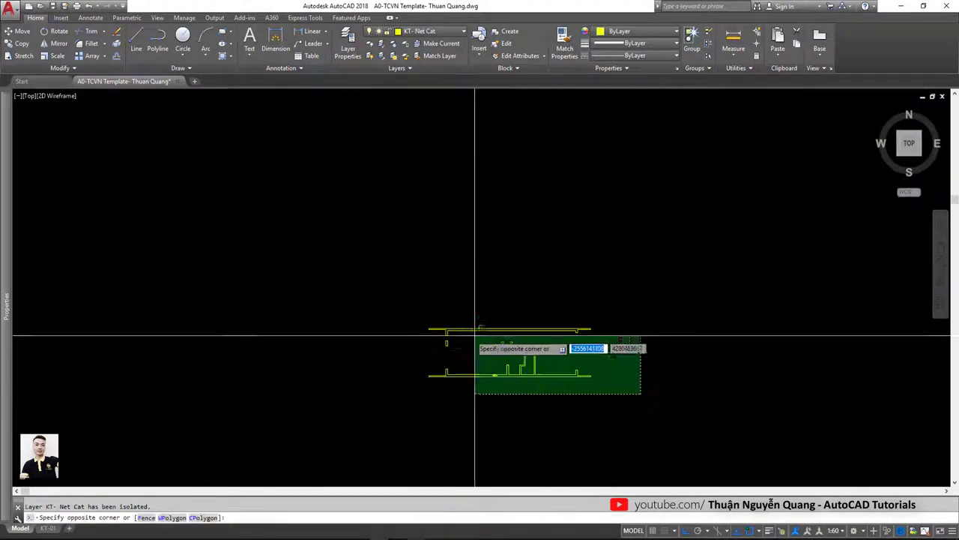
{"action": "left_click", "coordinate": [407, 310]}
{"action": "key", "text": "Escape"}
{"action": "left_click", "coordinate": [628, 401]}
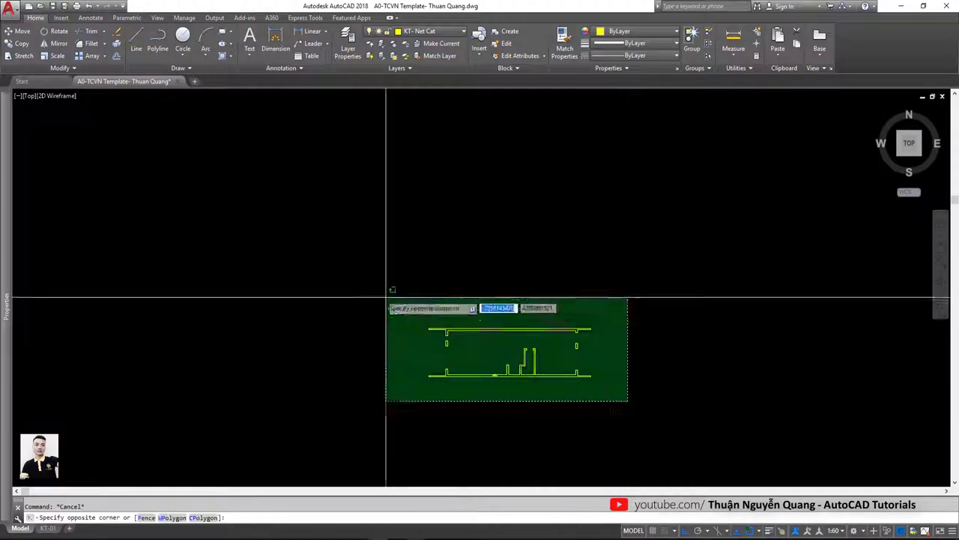
{"action": "left_click", "coordinate": [387, 298]}
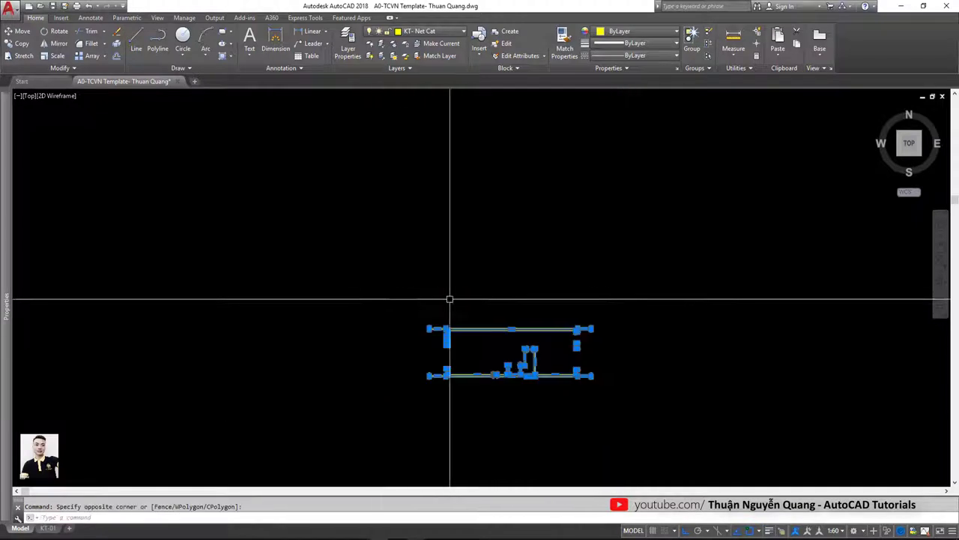
{"action": "left_click", "coordinate": [628, 399]}
{"action": "left_click", "coordinate": [406, 288]}
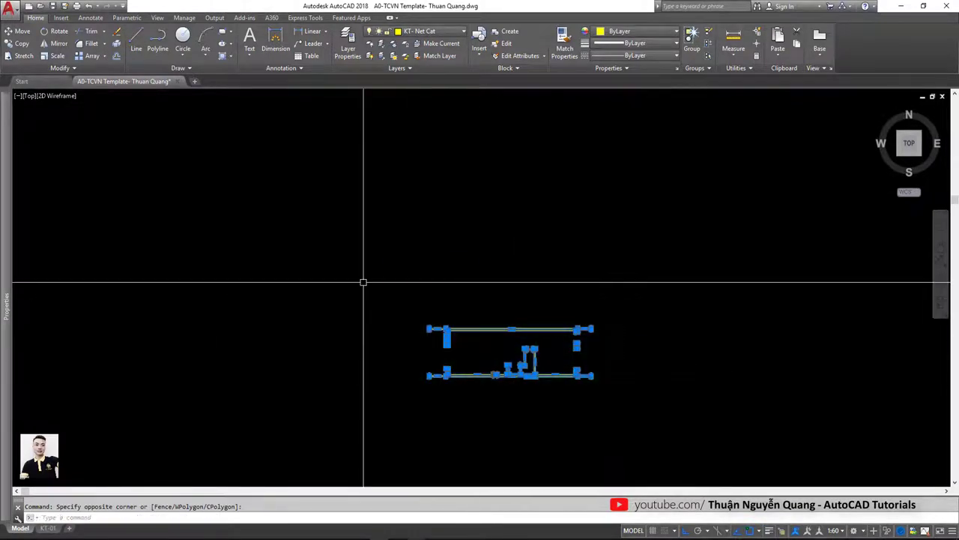
{"action": "type", "text": "DR"}
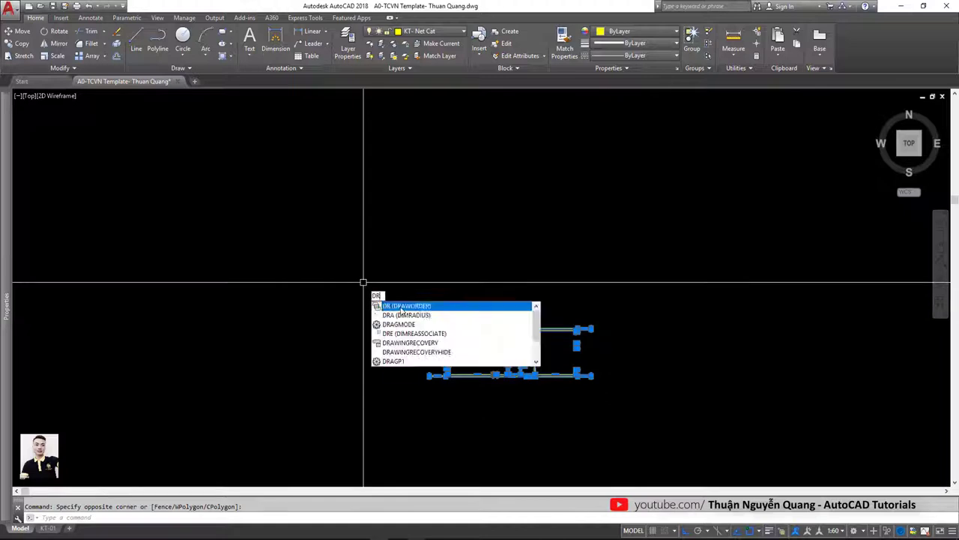
{"action": "left_click", "coordinate": [401, 307]}
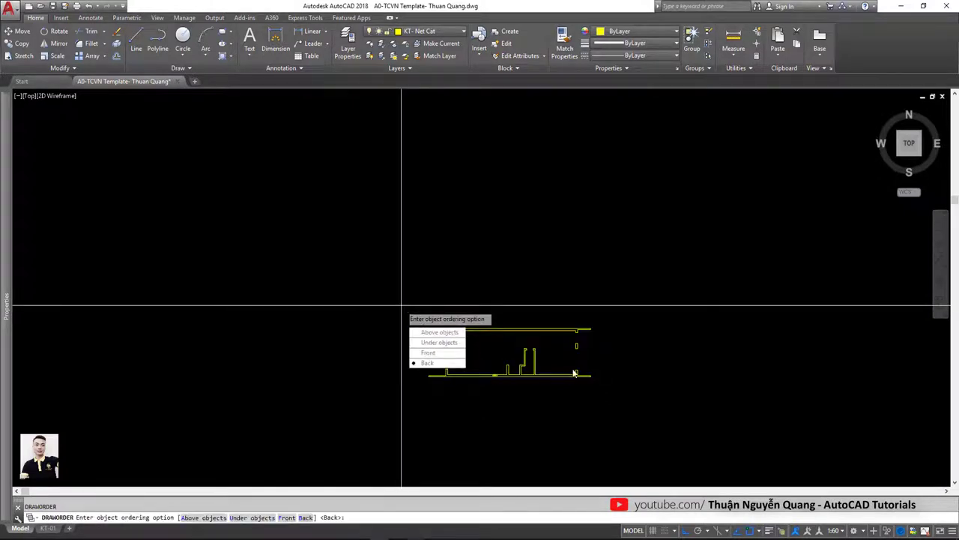
{"action": "left_click", "coordinate": [459, 363]}
Reselect the cut lines, bring them to the front, and REGEN the drawing.
{"action": "left_click", "coordinate": [652, 412]}
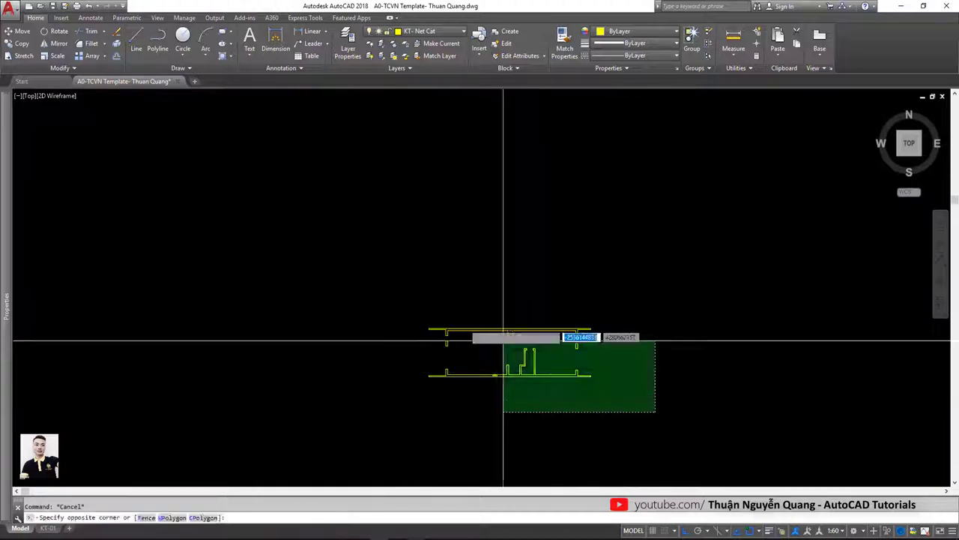
{"action": "left_click", "coordinate": [385, 290]}
{"action": "key", "text": "Return"}
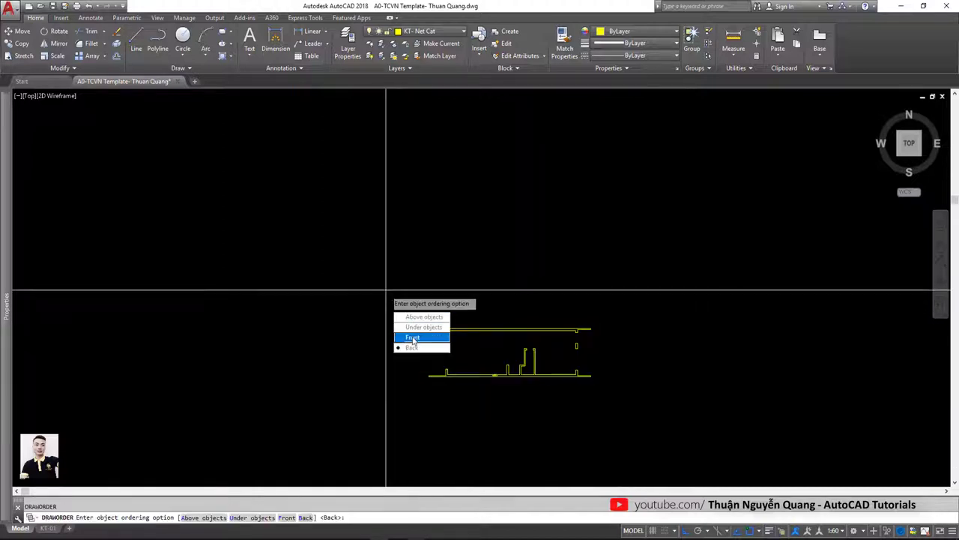
{"action": "left_click", "coordinate": [411, 337]}
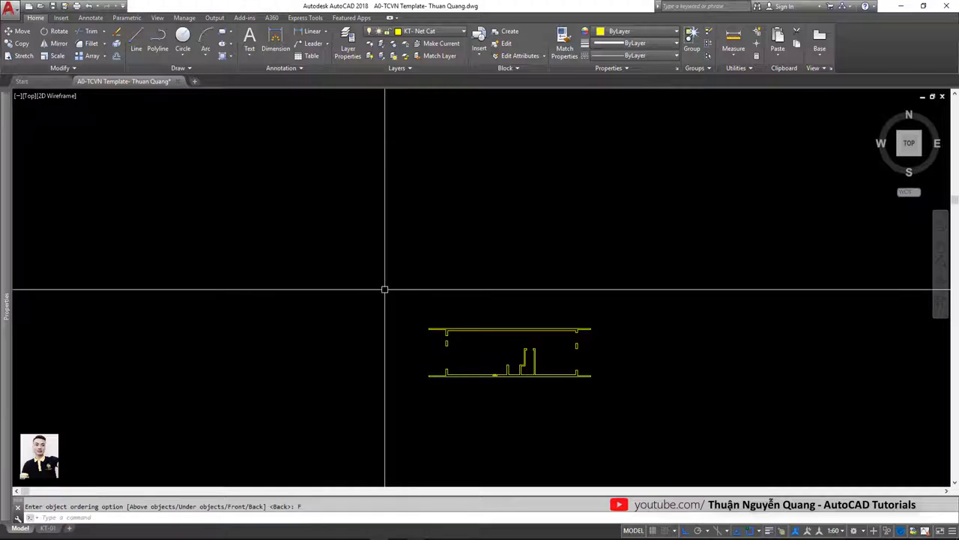
{"action": "type", "text": "RE"}
{"action": "key", "text": "Return"}
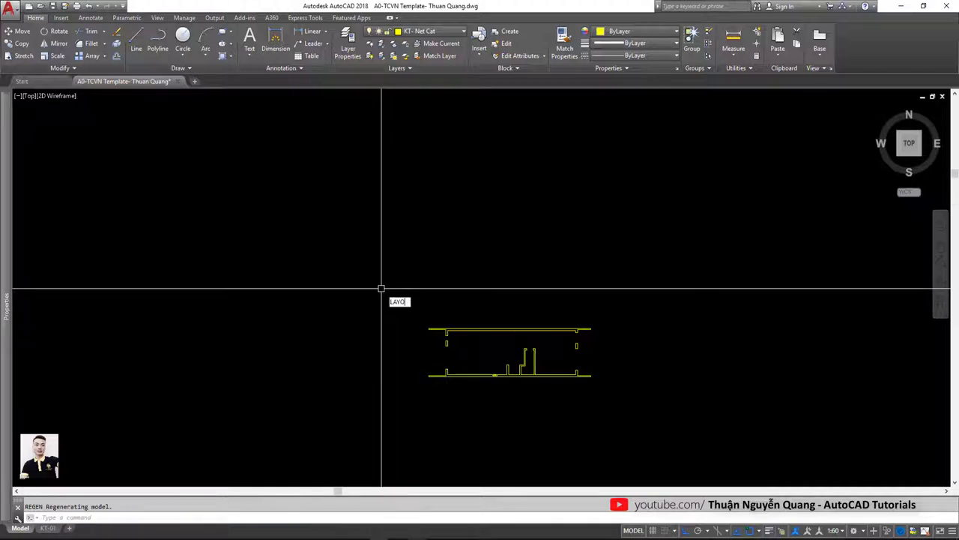
Turn all layers on with LAYON, centre the full sheet, and start plotting with Ctrl+P.
{"action": "type", "text": "N"}
{"action": "key", "text": "Return"}
{"action": "scroll", "coordinate": [510, 334], "scroll_direction": "up", "scroll_amount": 2}
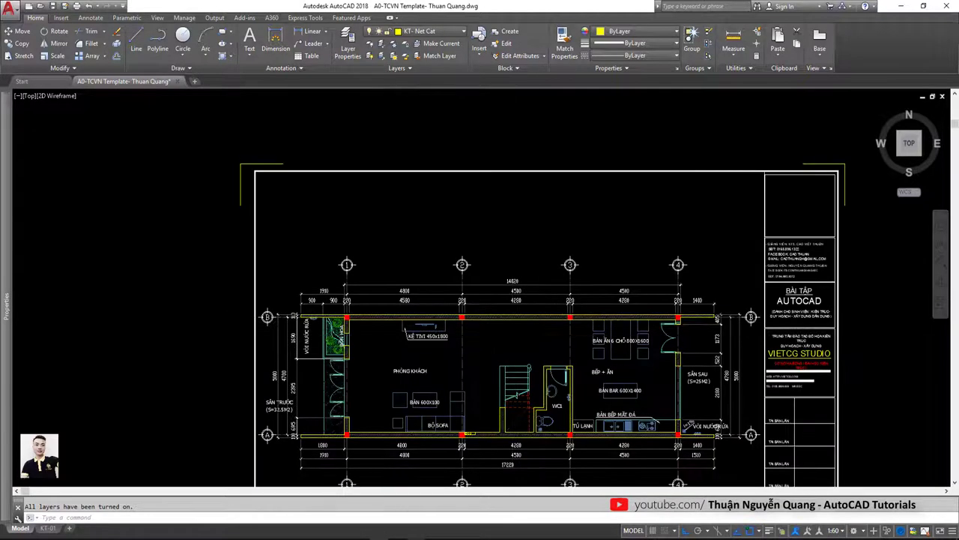
{"action": "scroll", "coordinate": [510, 319], "scroll_direction": "up", "scroll_amount": 3}
{"action": "scroll", "coordinate": [514, 320], "scroll_direction": "down", "scroll_amount": 3}
{"action": "scroll", "coordinate": [577, 319], "scroll_direction": "down", "scroll_amount": 3}
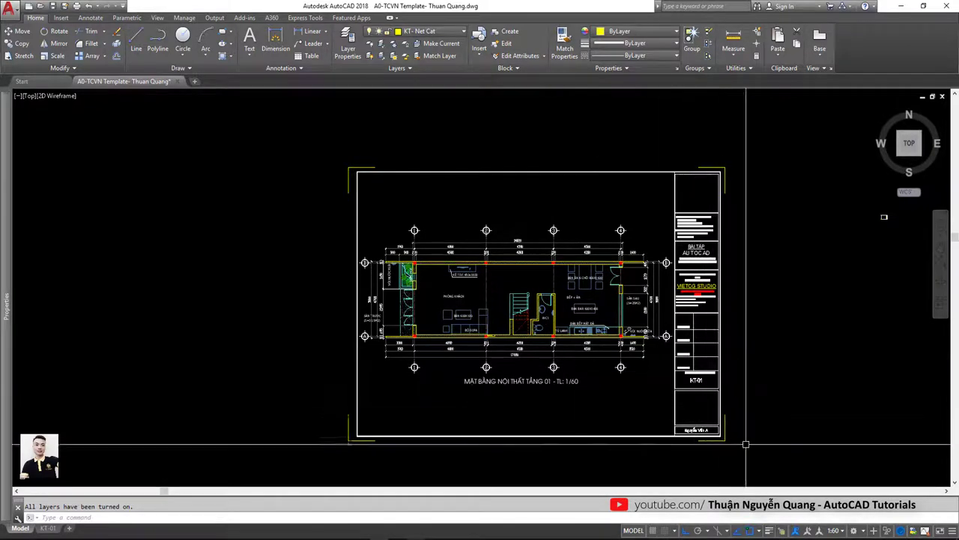
{"action": "middle_click_drag", "start_coordinate": [746, 444], "coordinate": [703, 448]}
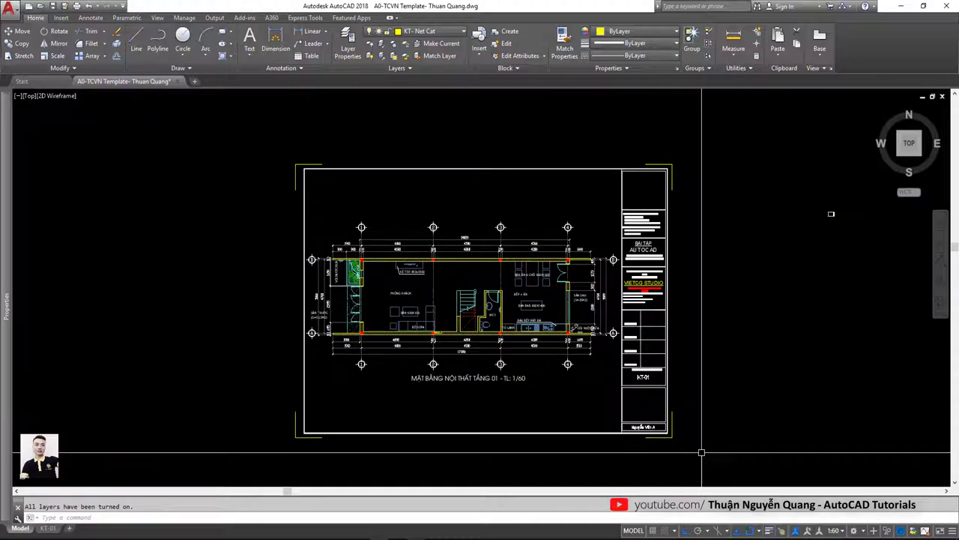
{"action": "key", "text": "ctrl+p"}
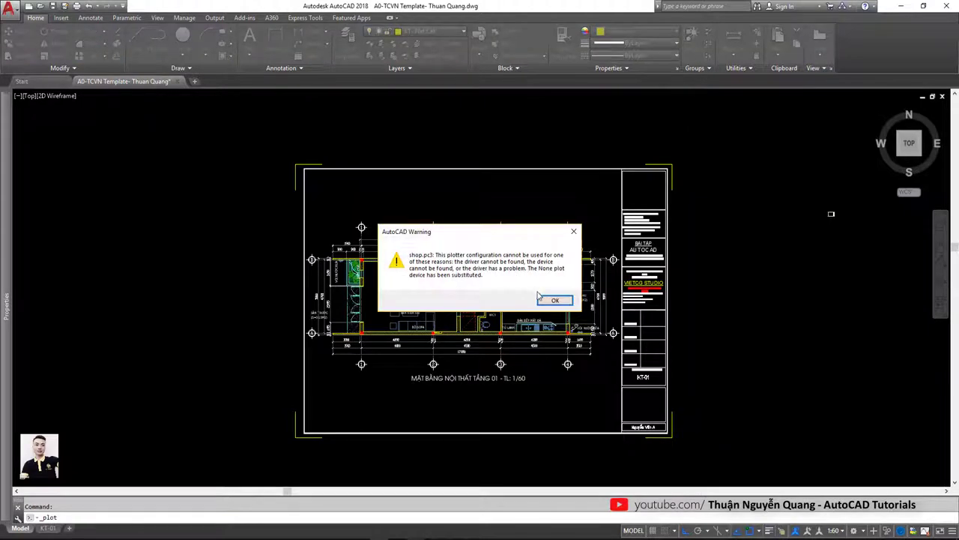
Get past the shop.pc3 warning, keep page setup <None>, and choose DWG To PDF.pc3.
{"action": "left_click", "coordinate": [573, 232]}
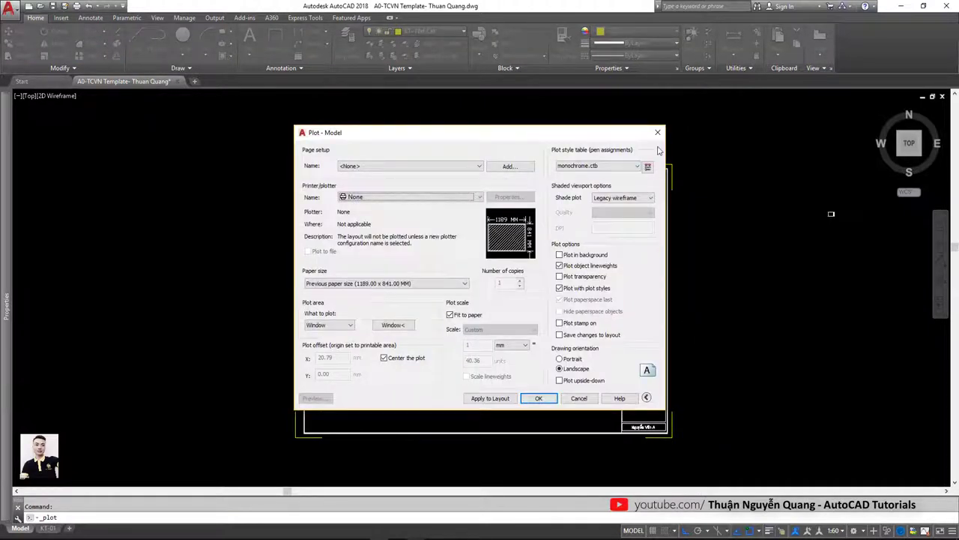
{"action": "left_click", "coordinate": [658, 132]}
{"action": "key", "text": "ctrl+p"}
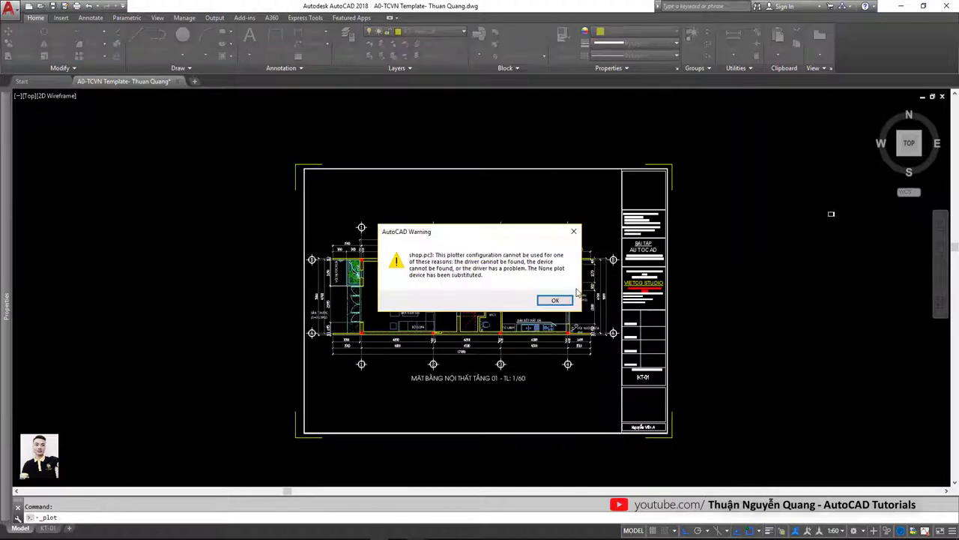
{"action": "left_click", "coordinate": [555, 301]}
{"action": "left_click_drag", "start_coordinate": [400, 141], "coordinate": [672, 133]}
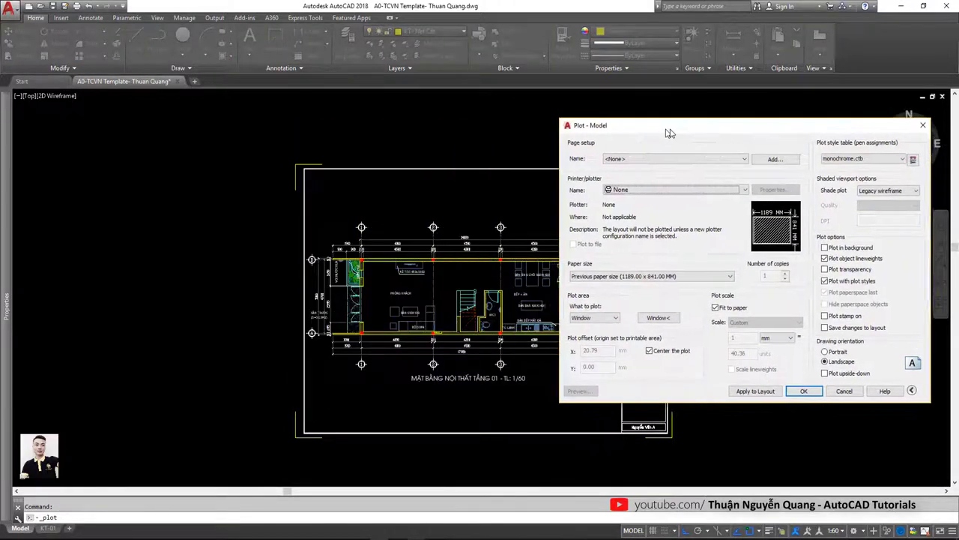
{"action": "left_click", "coordinate": [678, 159]}
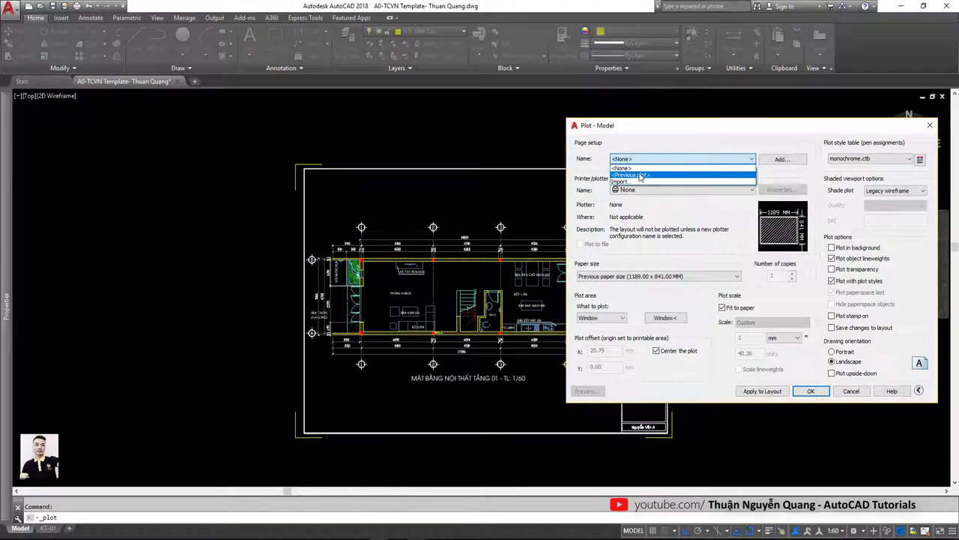
{"action": "left_click", "coordinate": [664, 158]}
{"action": "left_click", "coordinate": [660, 189]}
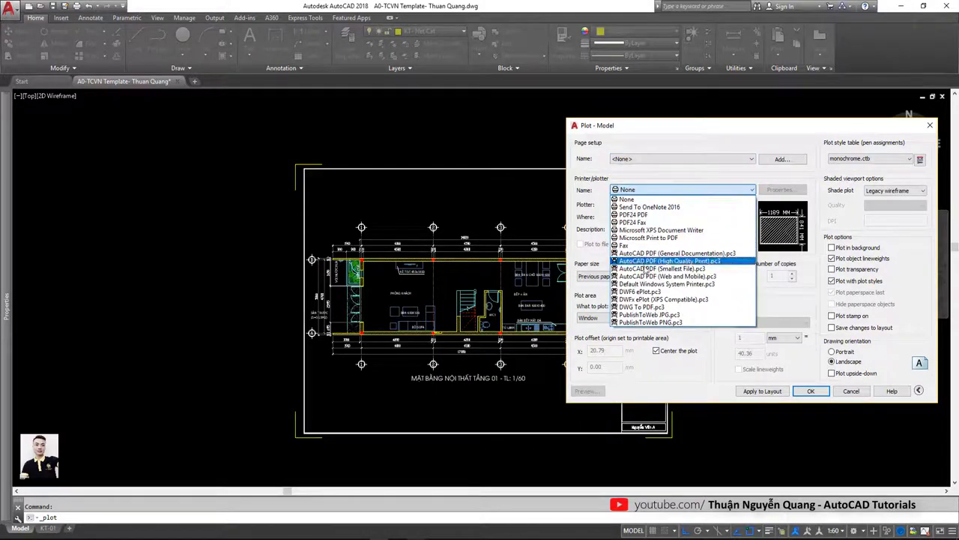
{"action": "left_click", "coordinate": [643, 308]}
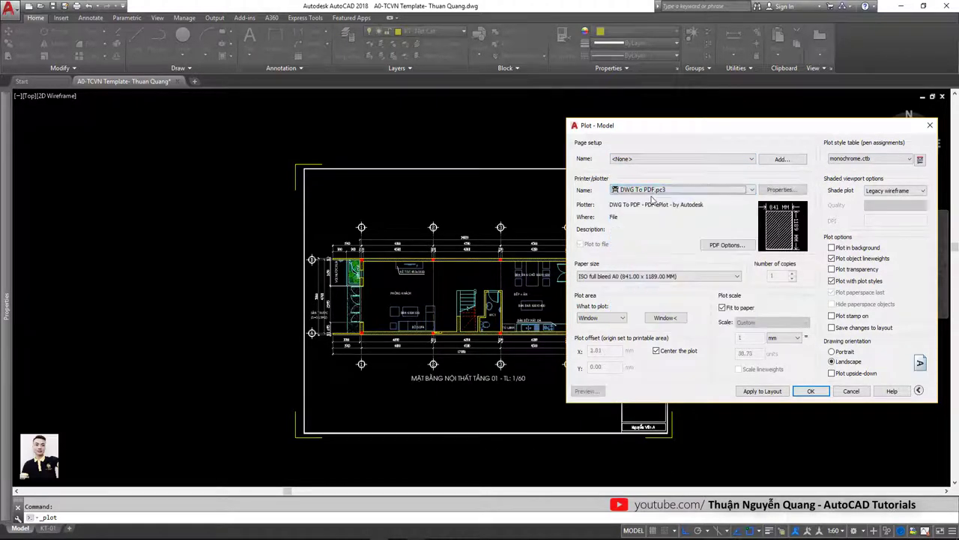
Choose ISO A3 (420.00 x 297.00 MM) paper, turn off Fit to paper, and set 1:60 scale.
{"action": "left_click", "coordinate": [633, 274]}
{"action": "scroll", "coordinate": [622, 382], "scroll_direction": "down", "scroll_amount": 2}
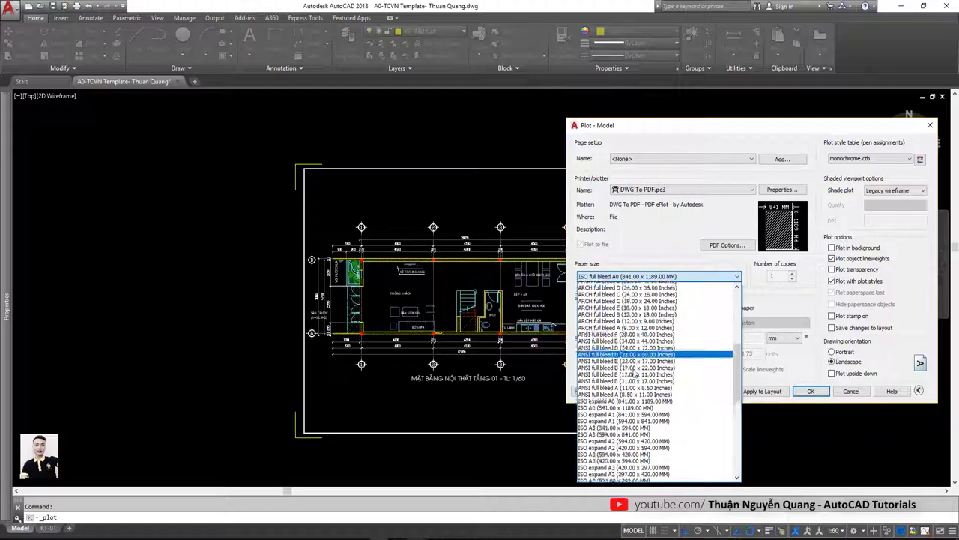
{"action": "scroll", "coordinate": [622, 382], "scroll_direction": "down", "scroll_amount": 2}
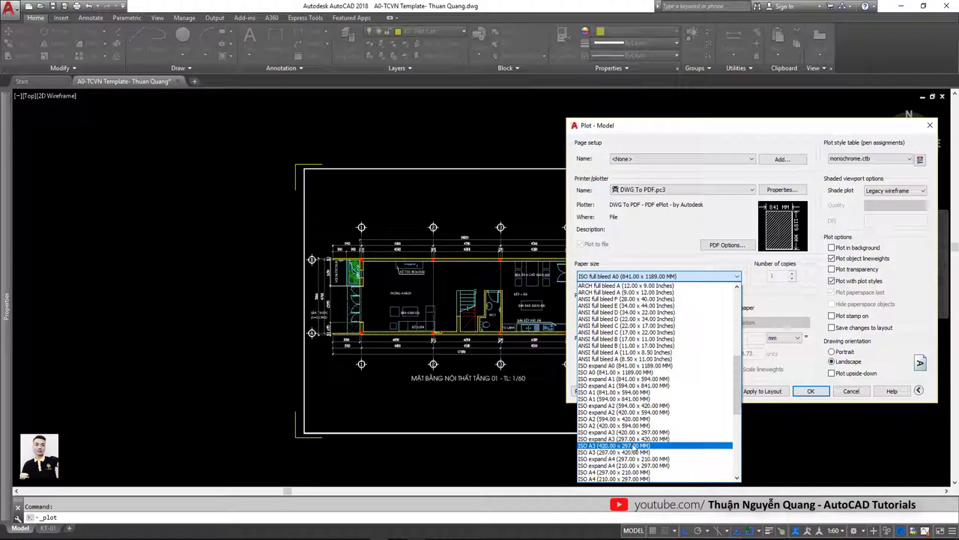
{"action": "left_click", "coordinate": [592, 448]}
{"action": "type", "text": "60"}
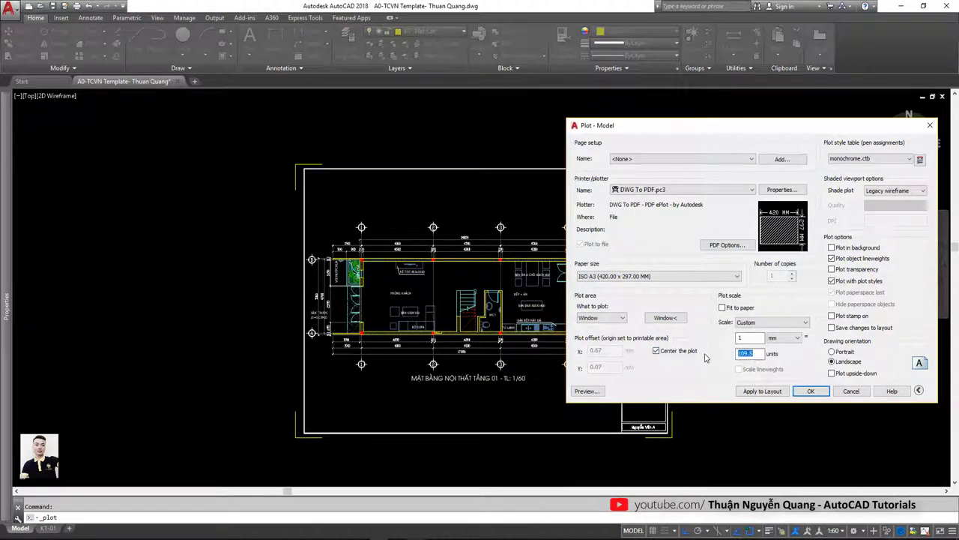
{"action": "left_click", "coordinate": [723, 308]}
{"action": "left_click", "coordinate": [662, 355]}
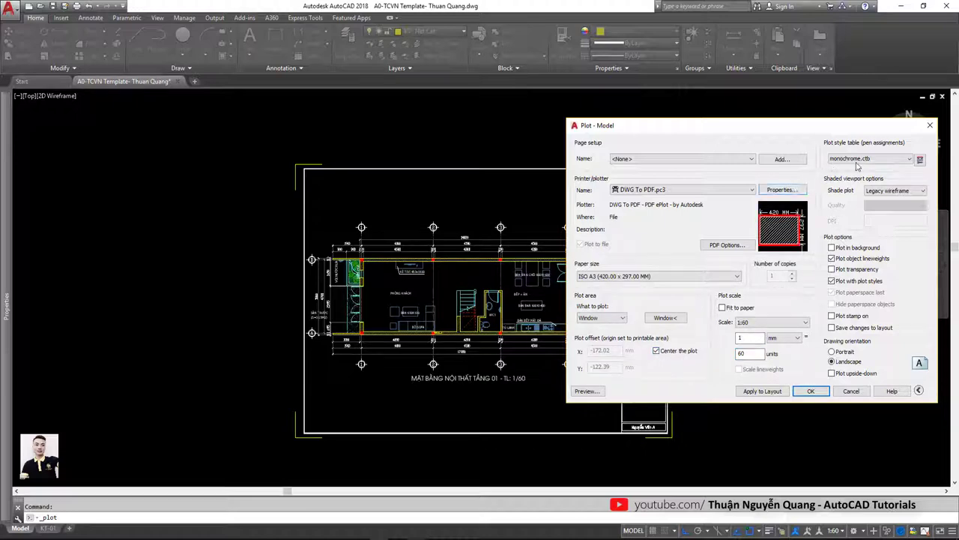
Set all ISO A3 margins to 0 in DWG To PDF.pc3's standard paper sizes and save.
{"action": "left_click", "coordinate": [781, 191]}
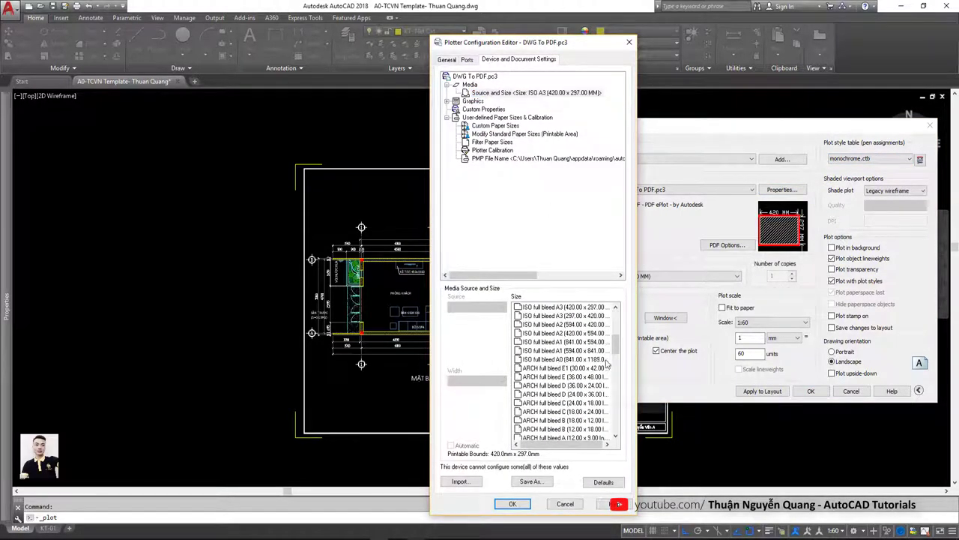
{"action": "scroll", "coordinate": [617, 367], "scroll_direction": "down", "scroll_amount": 5}
{"action": "scroll", "coordinate": [618, 390], "scroll_direction": "down", "scroll_amount": 3}
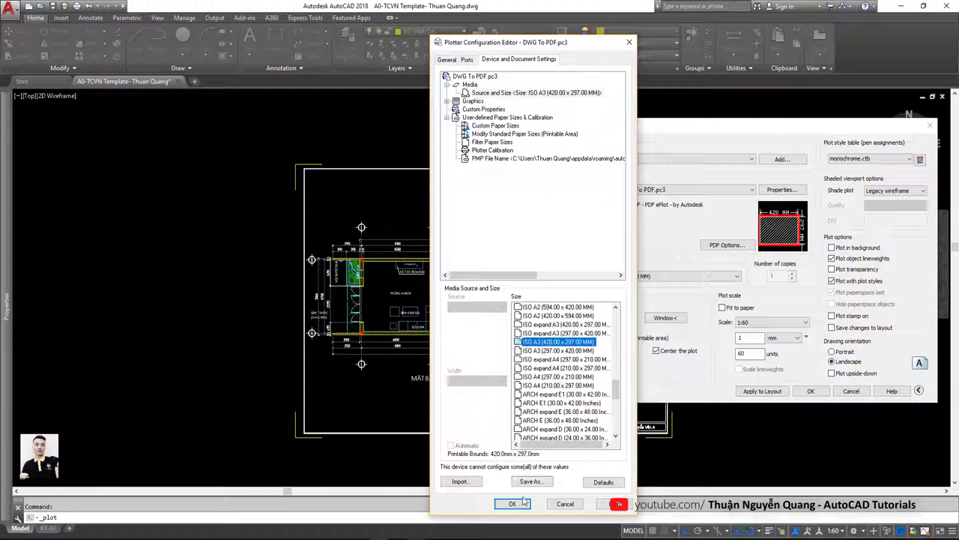
{"action": "left_click", "coordinate": [485, 134]}
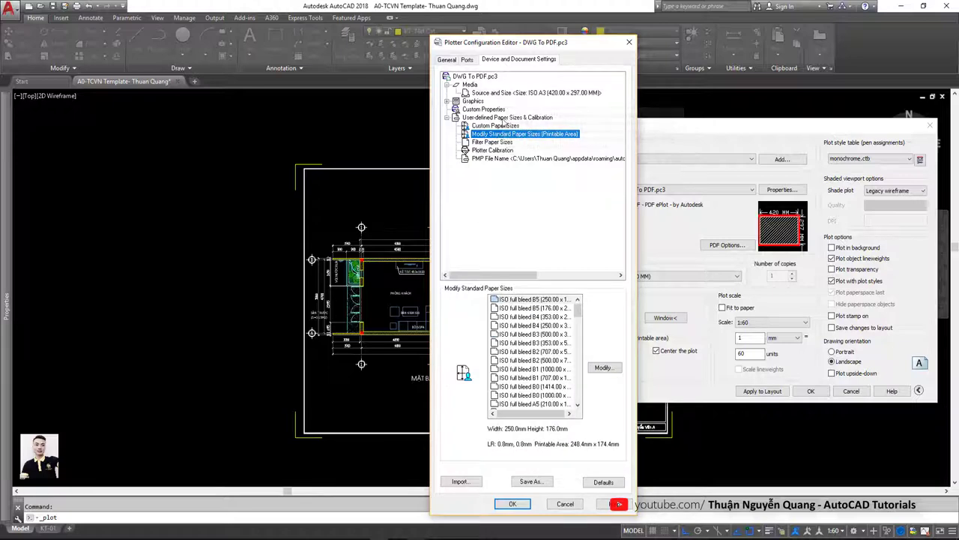
{"action": "left_click_drag", "start_coordinate": [577, 310], "coordinate": [578, 365]}
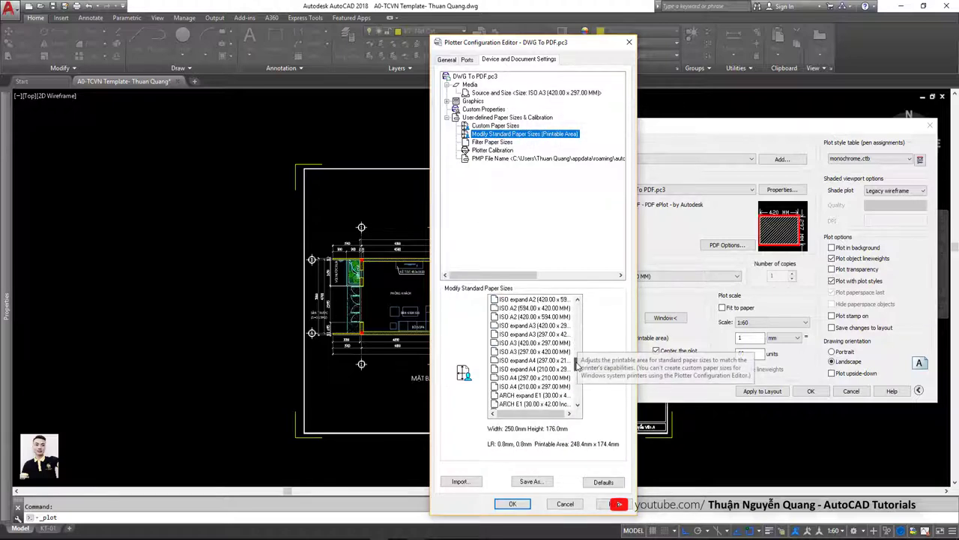
{"action": "left_click", "coordinate": [527, 343]}
{"action": "left_click", "coordinate": [603, 368]}
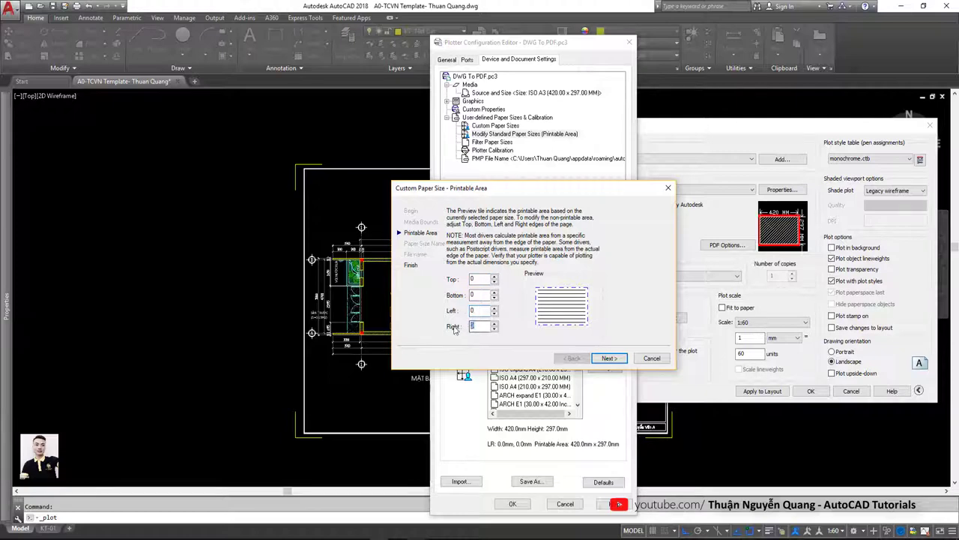
{"action": "left_click", "coordinate": [609, 358]}
{"action": "left_click", "coordinate": [609, 359]}
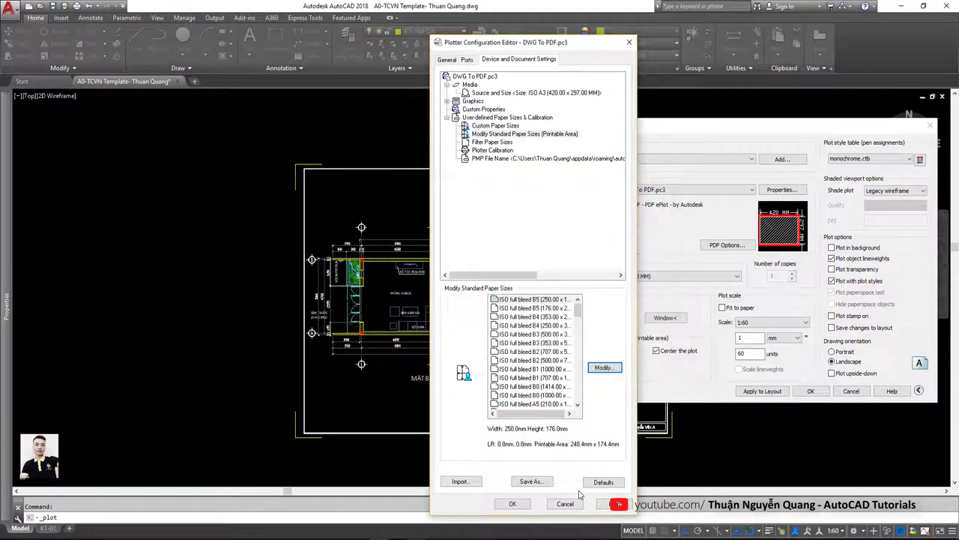
{"action": "left_click", "coordinate": [516, 504]}
Assign monochrome.ctb to all layouts, check Center the plot, and begin picking the plot Window.
{"action": "left_click", "coordinate": [841, 163]}
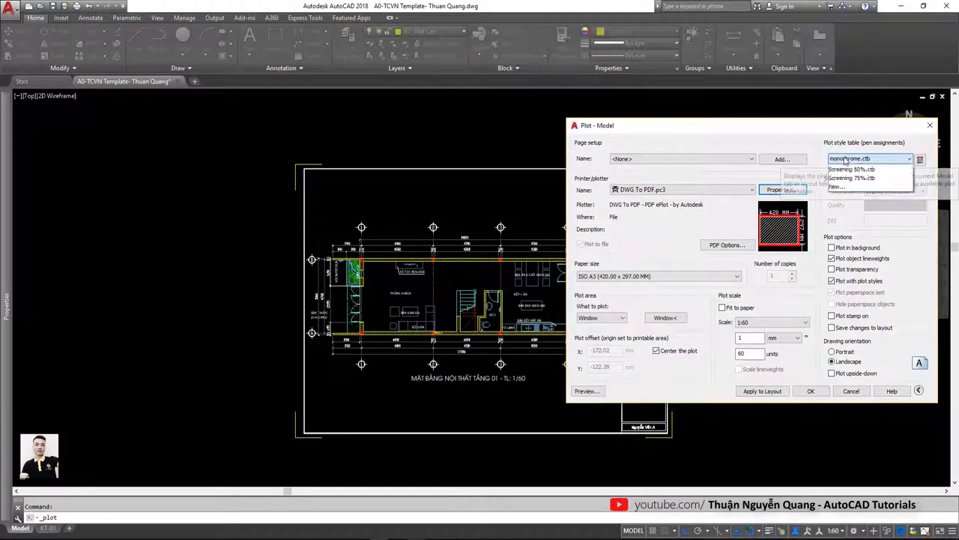
{"action": "left_click", "coordinate": [850, 214]}
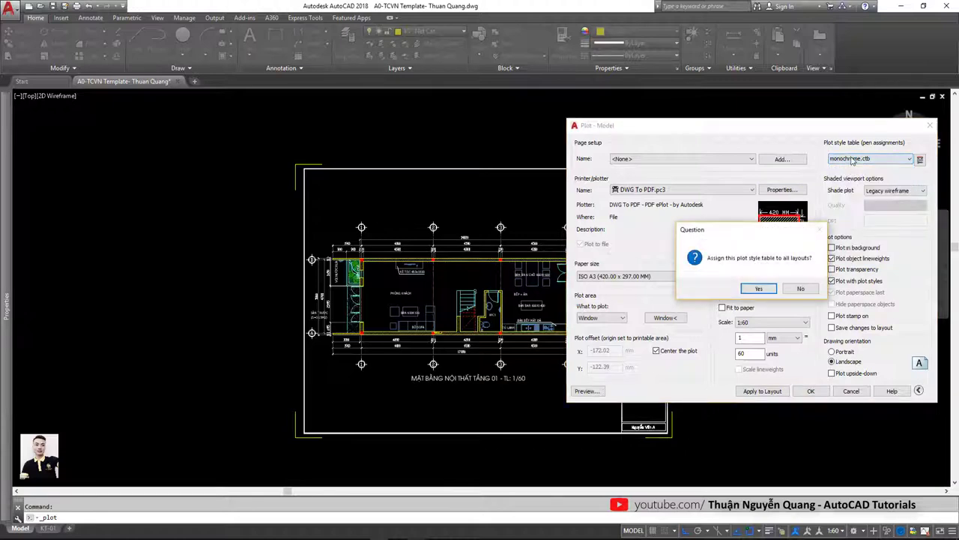
{"action": "left_click", "coordinate": [772, 286]}
{"action": "left_click", "coordinate": [874, 159]}
{"action": "left_click", "coordinate": [841, 173]}
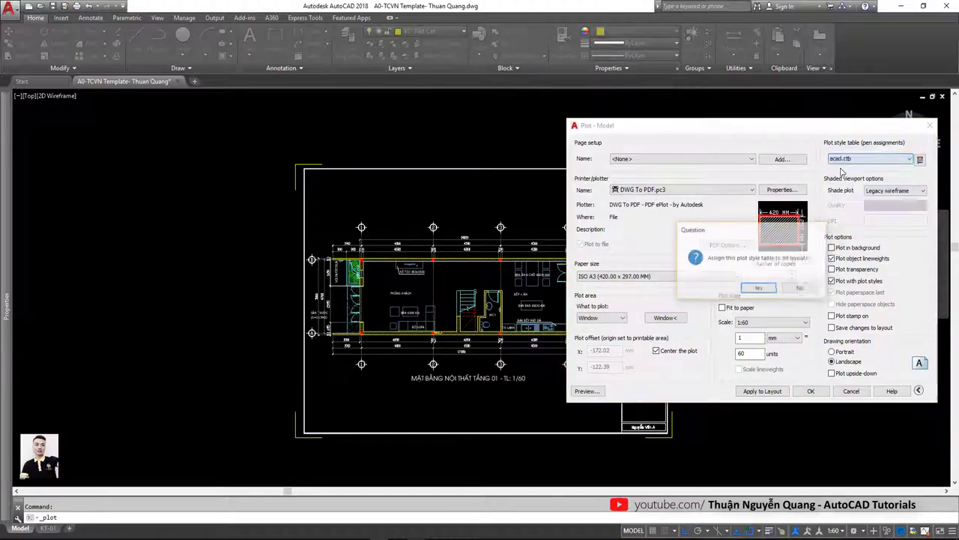
{"action": "left_click", "coordinate": [762, 288]}
{"action": "left_click", "coordinate": [847, 165]}
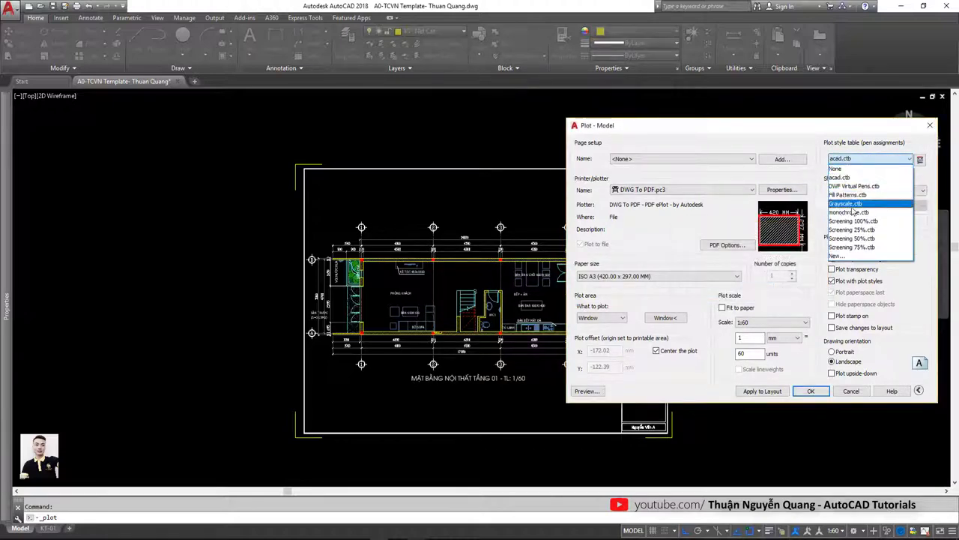
{"action": "left_click", "coordinate": [852, 214]}
{"action": "left_click", "coordinate": [765, 291]}
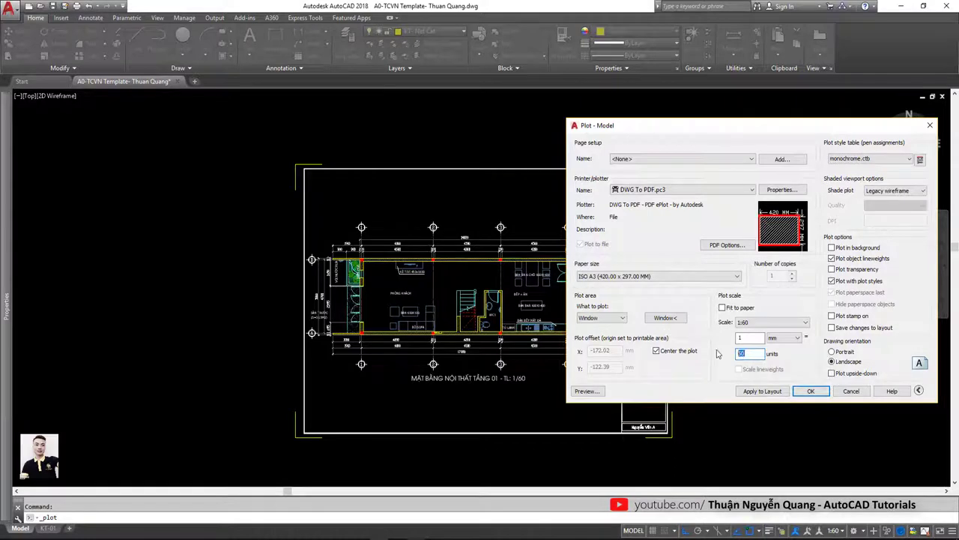
{"action": "left_click", "coordinate": [722, 308]}
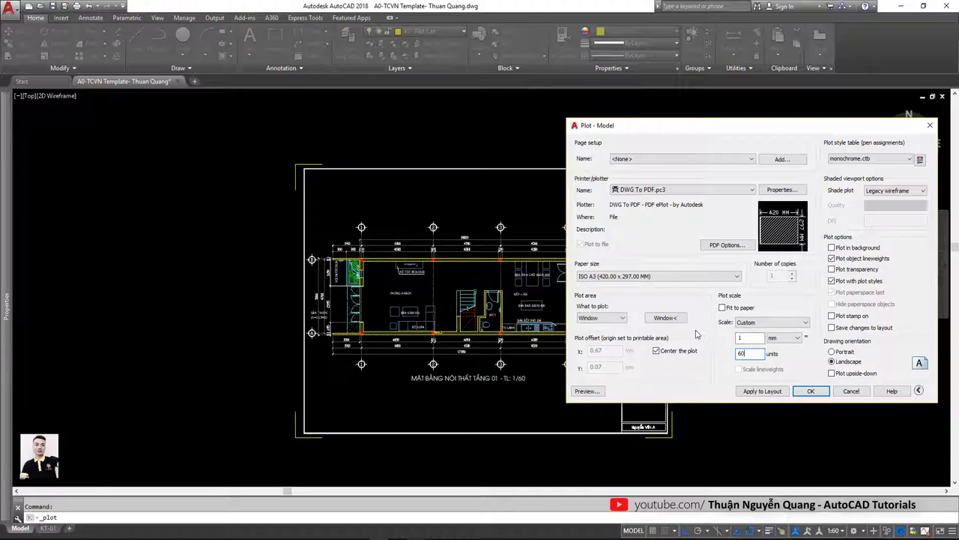
{"action": "left_click", "coordinate": [665, 318]}
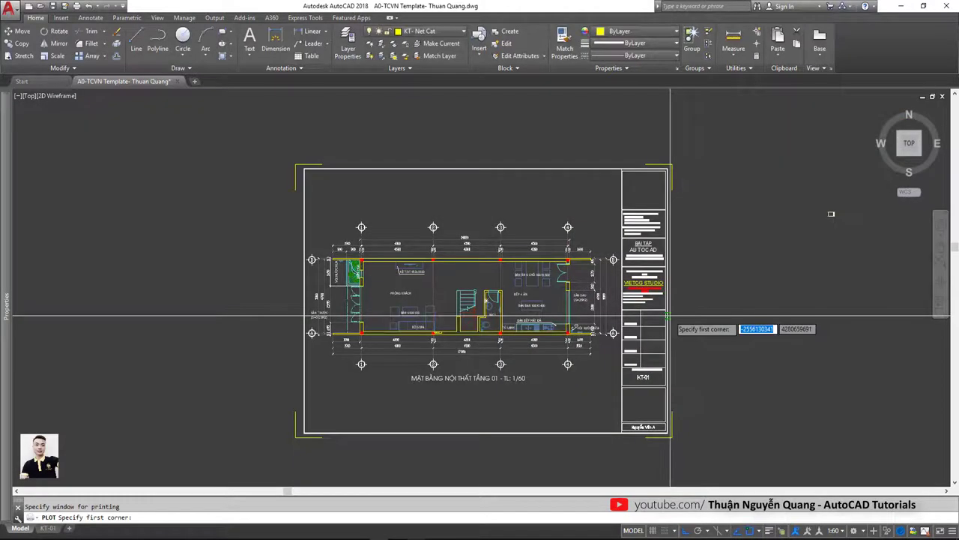
Window the plot area from the sheet frame's top-left to bottom-right corner and generate the preview.
{"action": "left_click", "coordinate": [297, 164]}
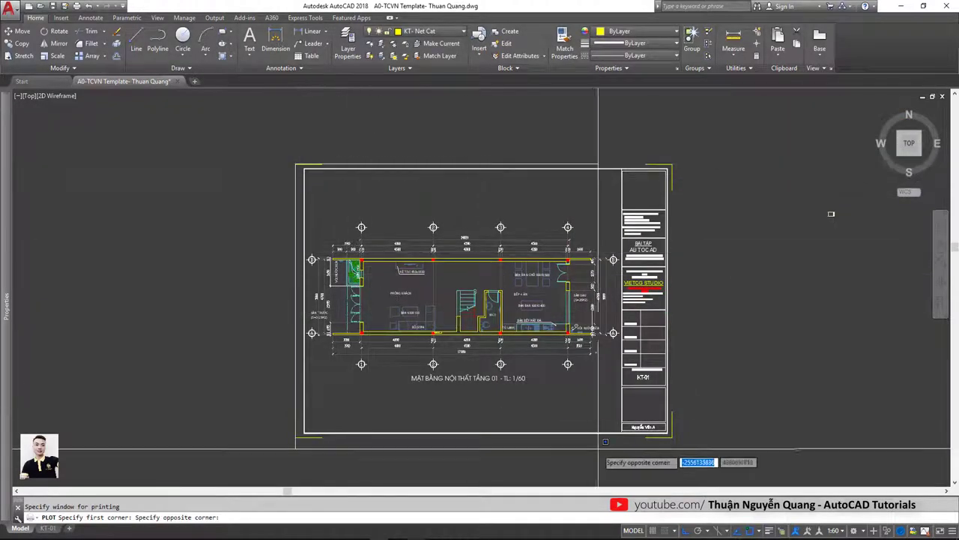
{"action": "left_click", "coordinate": [680, 441]}
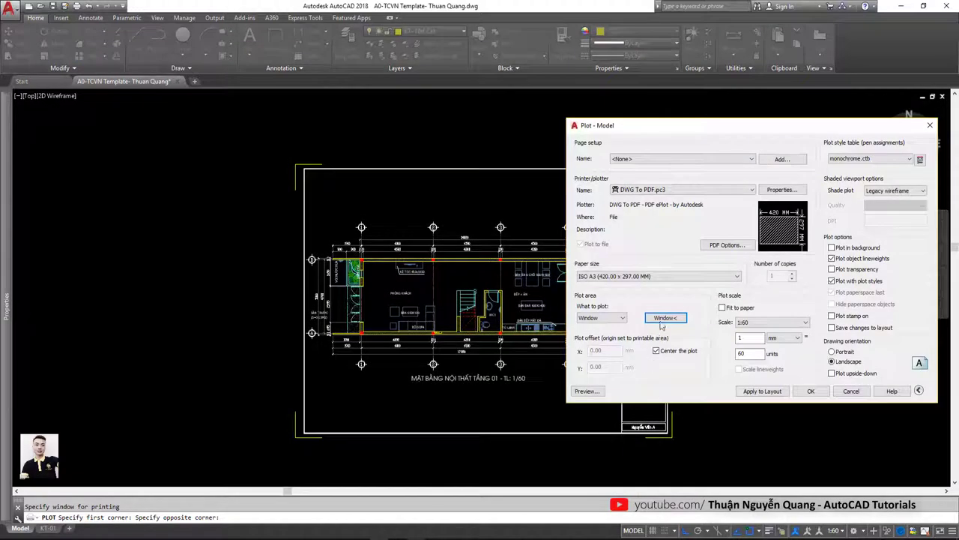
{"action": "left_click", "coordinate": [609, 318]}
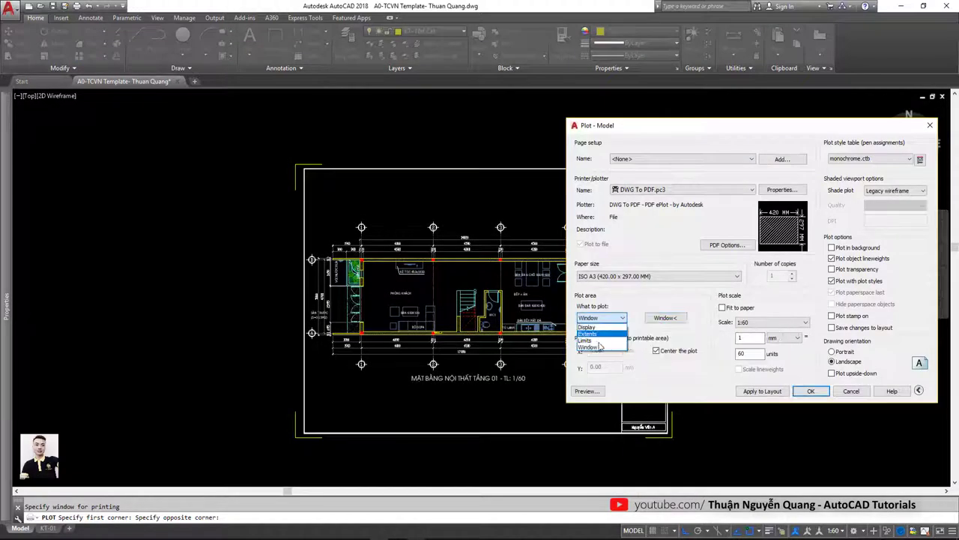
{"action": "left_click", "coordinate": [601, 349]}
{"action": "left_click", "coordinate": [665, 318]}
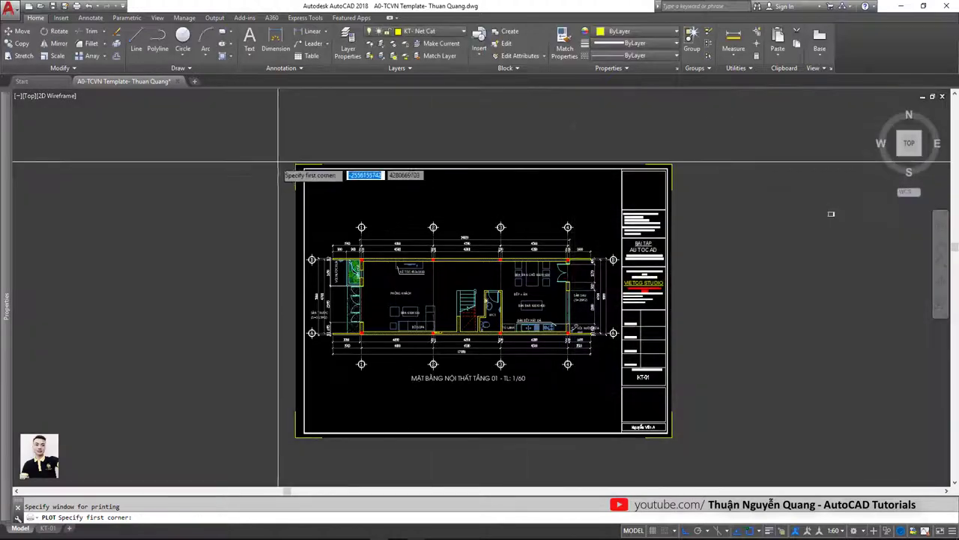
{"action": "left_click", "coordinate": [297, 166]}
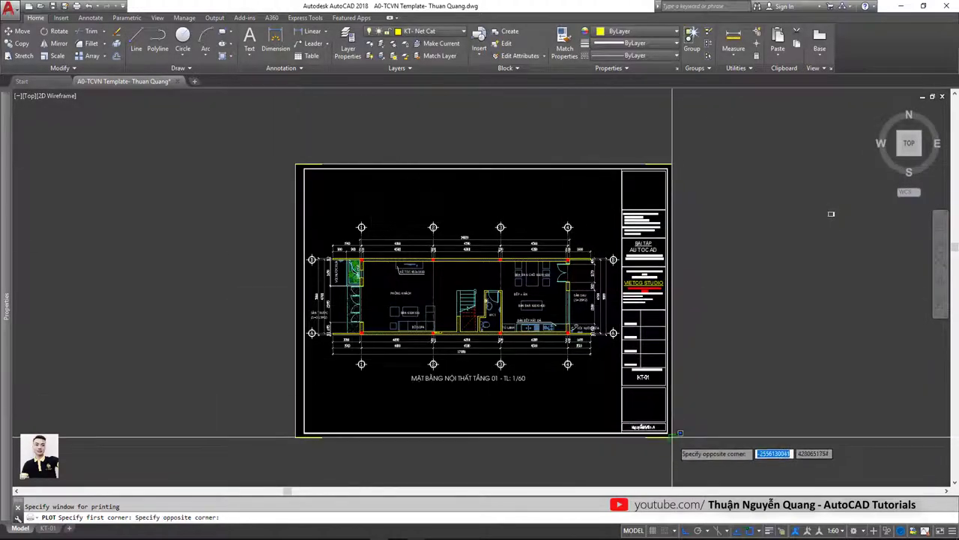
{"action": "left_click", "coordinate": [672, 436]}
{"action": "left_click", "coordinate": [585, 390]}
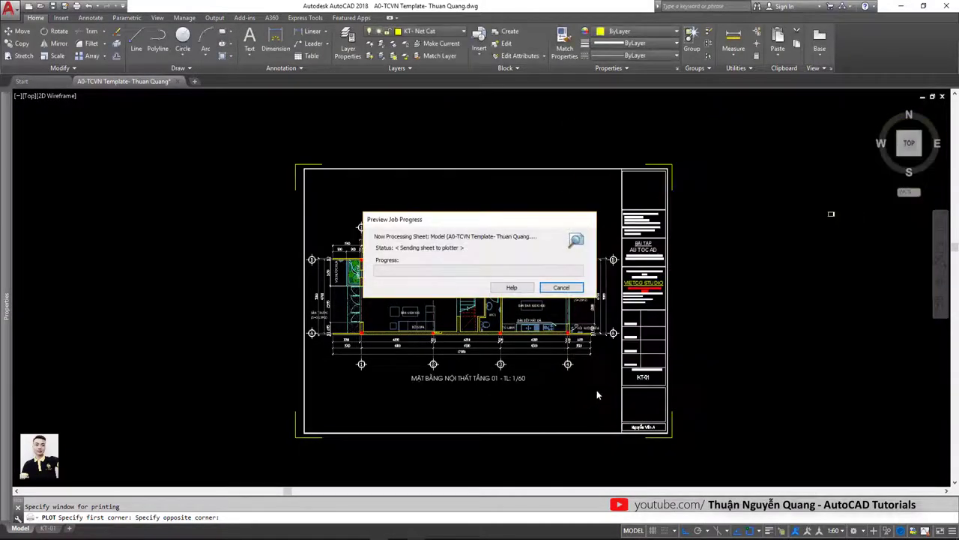
Zoom and pan around the plot preview to inspect the upper-left living room.
{"action": "scroll", "coordinate": [500, 275], "scroll_direction": "up", "scroll_amount": 2}
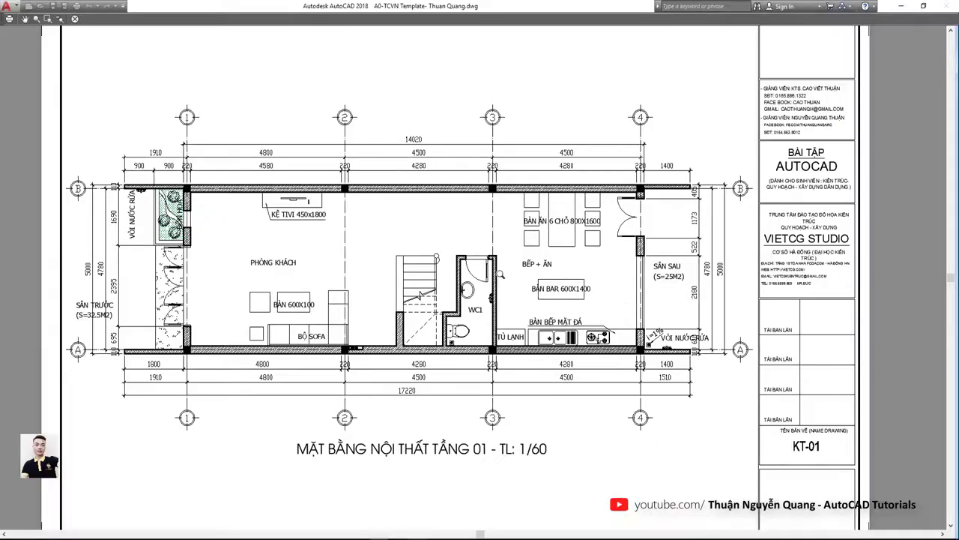
{"action": "scroll", "coordinate": [322, 235], "scroll_direction": "up", "scroll_amount": 4}
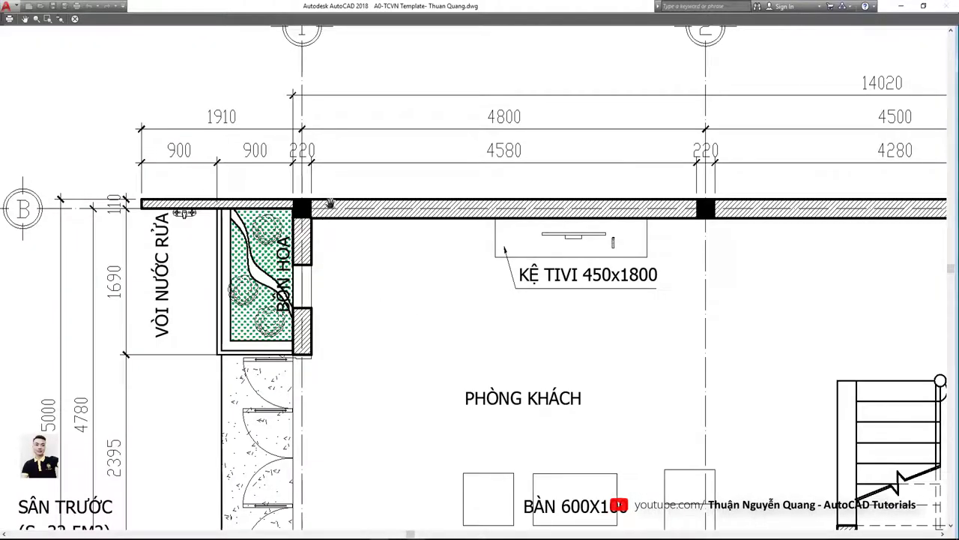
{"action": "scroll", "coordinate": [306, 229], "scroll_direction": "down", "scroll_amount": 4}
{"action": "scroll", "coordinate": [546, 375], "scroll_direction": "up", "scroll_amount": 2}
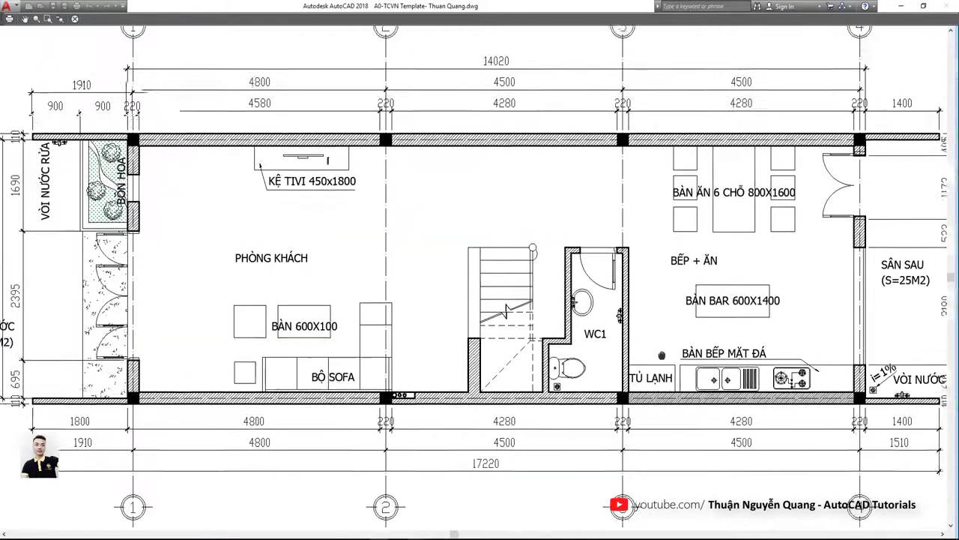
{"action": "left_click_drag", "start_coordinate": [219, 178], "coordinate": [455, 296]}
{"action": "scroll", "coordinate": [267, 257], "scroll_direction": "up", "scroll_amount": 4}
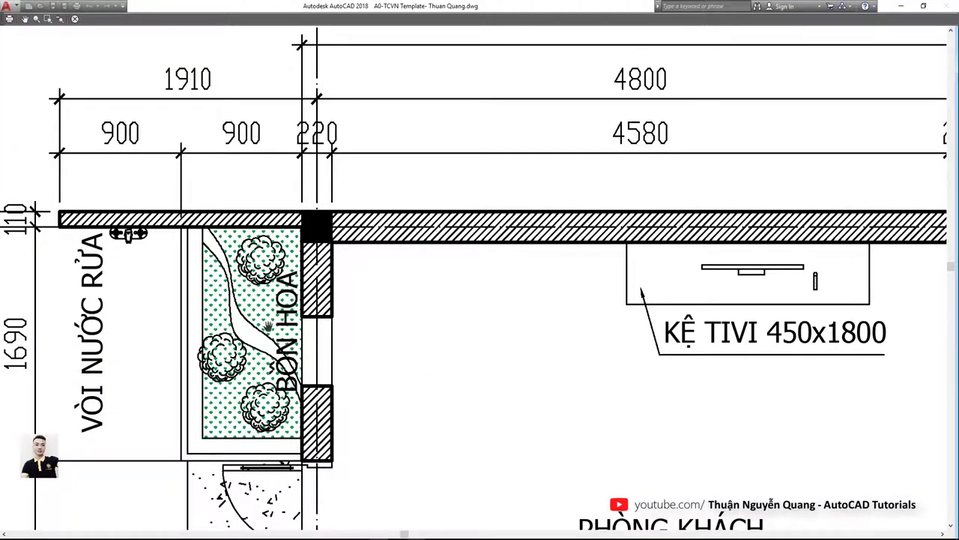
{"action": "scroll", "coordinate": [262, 330], "scroll_direction": "down", "scroll_amount": 4}
{"action": "scroll", "coordinate": [255, 330], "scroll_direction": "down", "scroll_amount": 5}
{"action": "scroll", "coordinate": [300, 345], "scroll_direction": "up", "scroll_amount": 4}
{"action": "scroll", "coordinate": [300, 344], "scroll_direction": "up", "scroll_amount": 5}
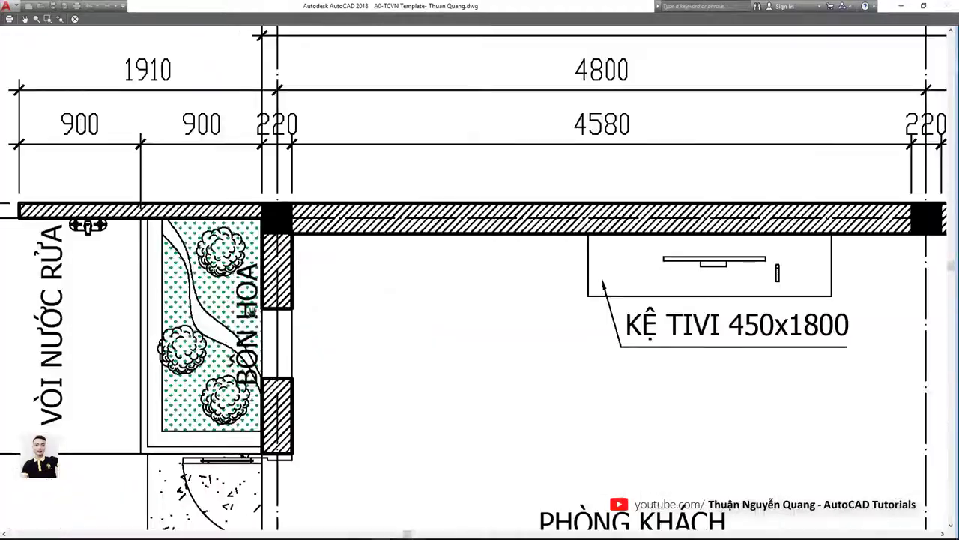
{"action": "scroll", "coordinate": [251, 310], "scroll_direction": "down", "scroll_amount": 5}
{"action": "scroll", "coordinate": [540, 309], "scroll_direction": "down", "scroll_amount": 1}
{"action": "scroll", "coordinate": [158, 197], "scroll_direction": "up", "scroll_amount": 4}
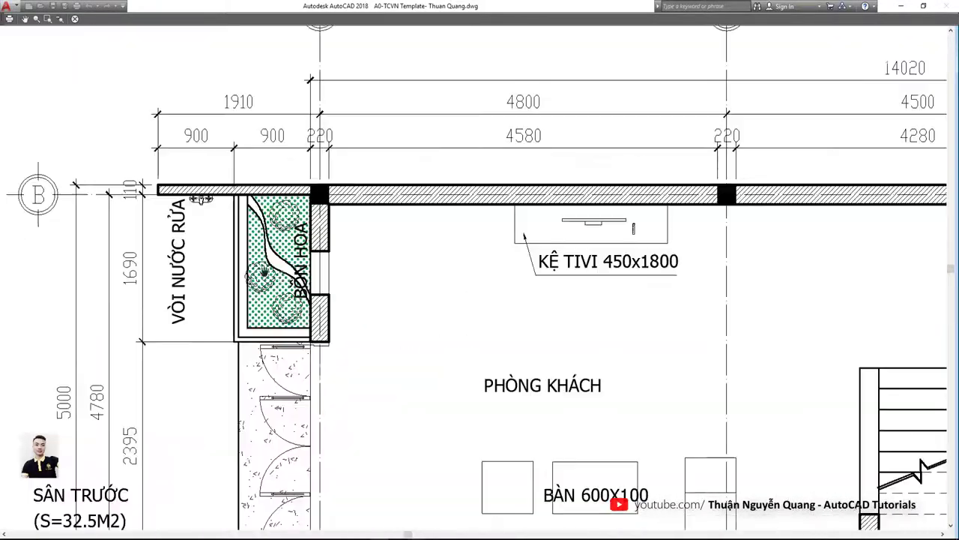
Close the plot preview and zoom back in on the floor plan.
{"action": "key", "text": "Escape"}
{"action": "scroll", "coordinate": [356, 274], "scroll_direction": "up", "scroll_amount": 5}
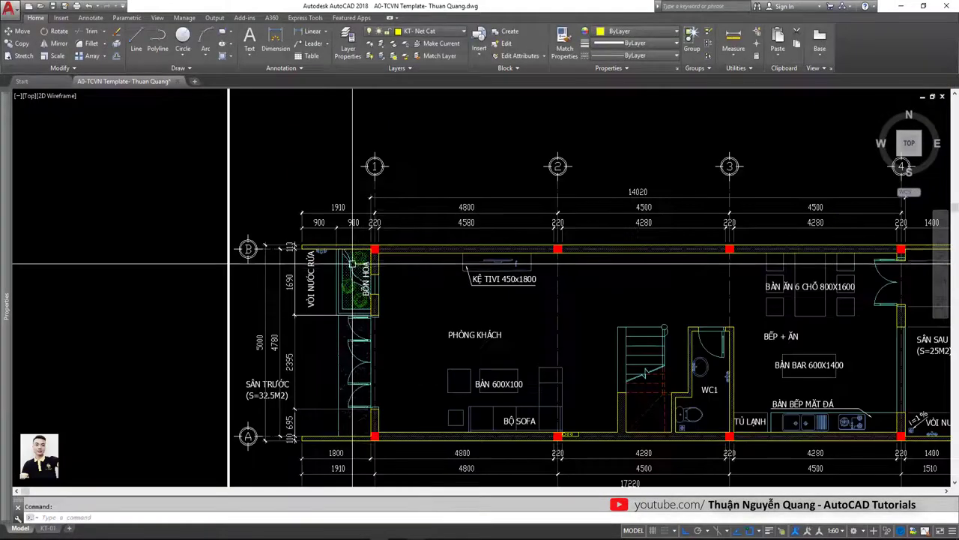
{"action": "scroll", "coordinate": [360, 276], "scroll_direction": "up", "scroll_amount": 4}
Set the flower-bed hatch's colour to ByLayer.
{"action": "left_click", "coordinate": [361, 277]}
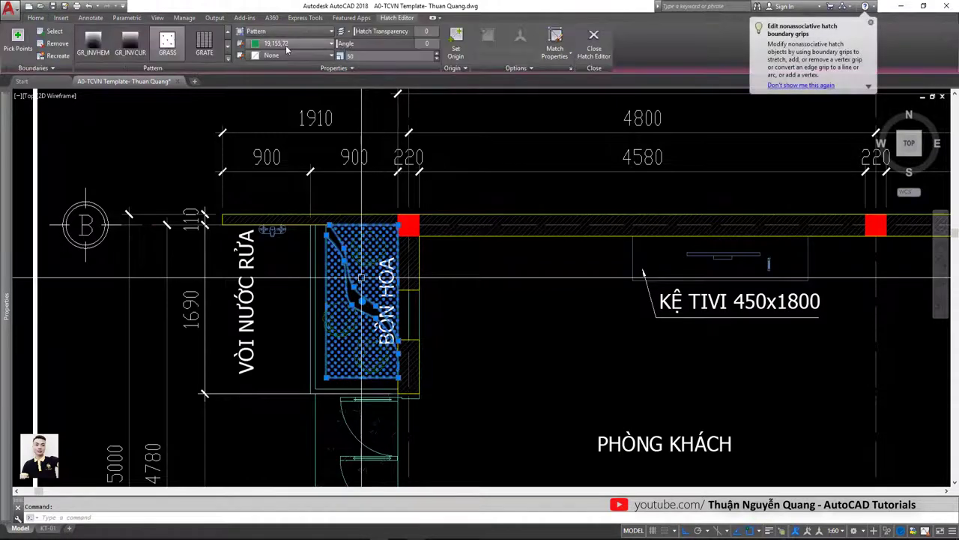
{"action": "left_click", "coordinate": [292, 42]}
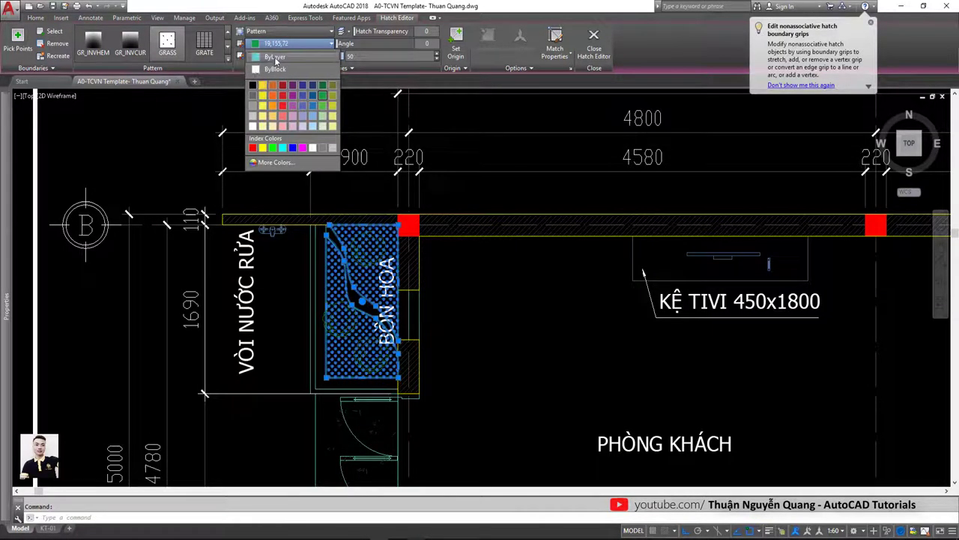
{"action": "left_click", "coordinate": [276, 56]}
{"action": "key", "text": "Escape"}
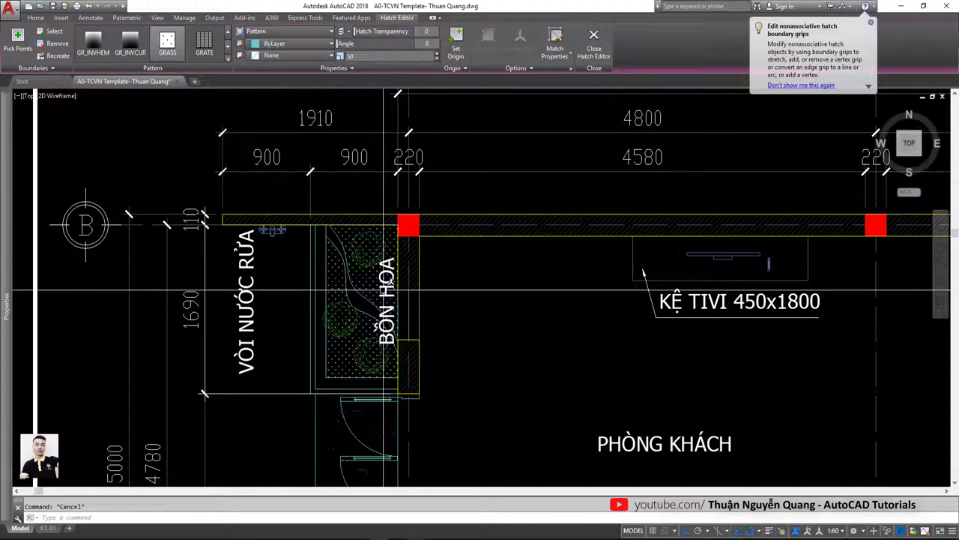
{"action": "scroll", "coordinate": [357, 288], "scroll_direction": "up", "scroll_amount": 4}
Move the BỒN HOA flower-bed hatch onto the KT-Hatch layer.
{"action": "left_click", "coordinate": [357, 288]}
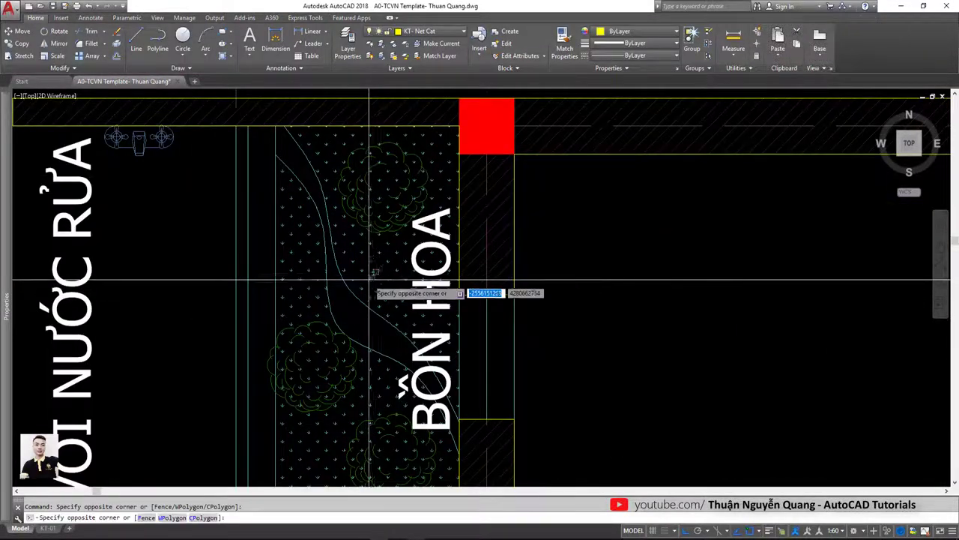
{"action": "left_click", "coordinate": [368, 282]}
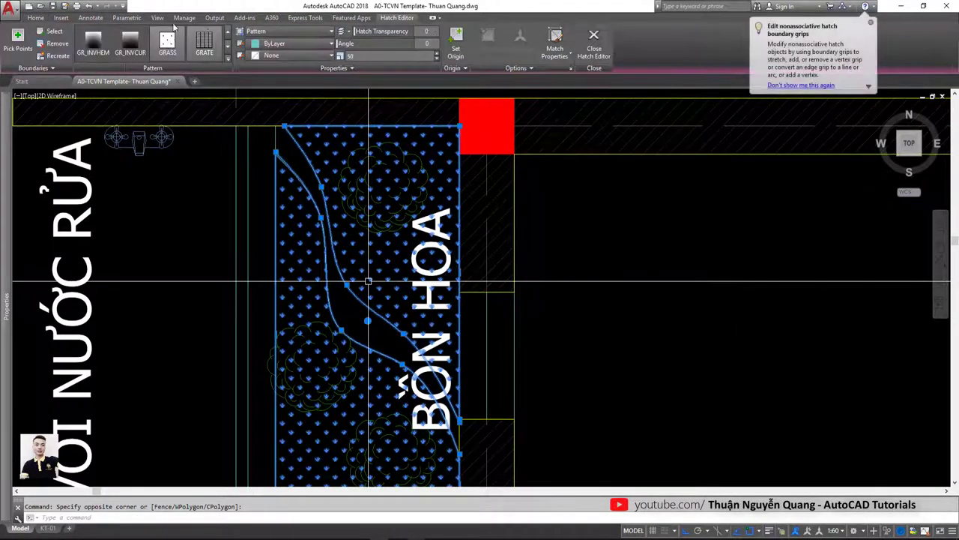
{"action": "left_click", "coordinate": [36, 18]}
{"action": "left_click", "coordinate": [420, 31]}
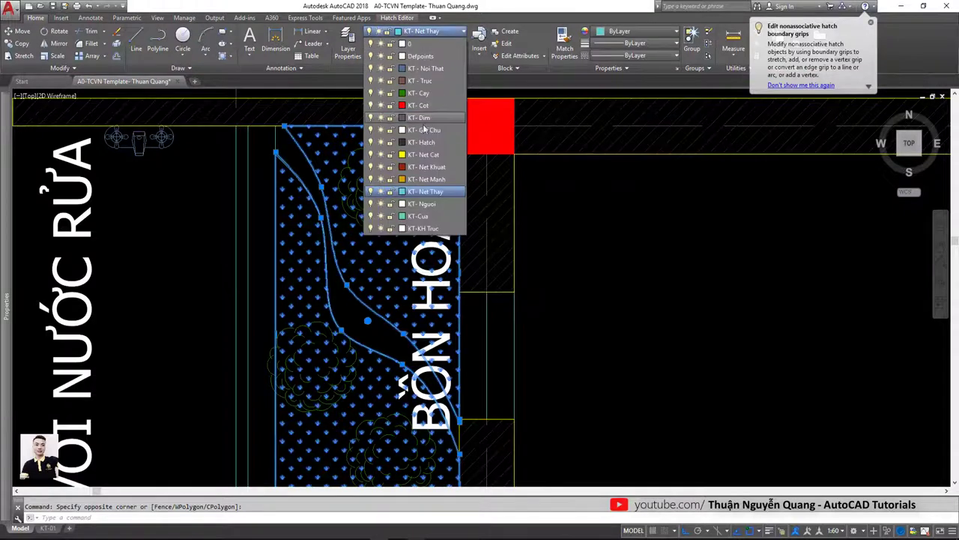
{"action": "left_click", "coordinate": [423, 143]}
{"action": "key", "text": "Escape"}
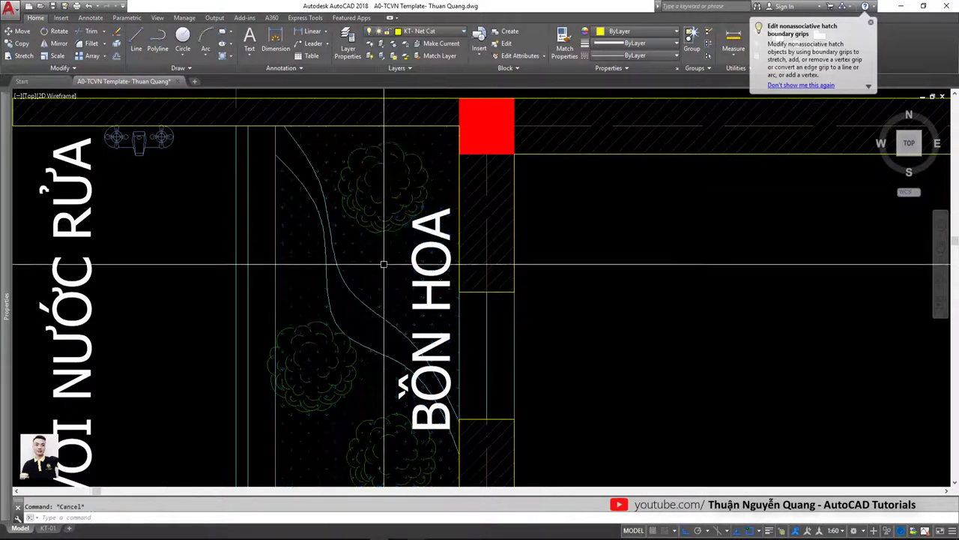
Check the hatch's object colour, then deselect it and zoom out to the whole sheet.
{"action": "left_click", "coordinate": [382, 255]}
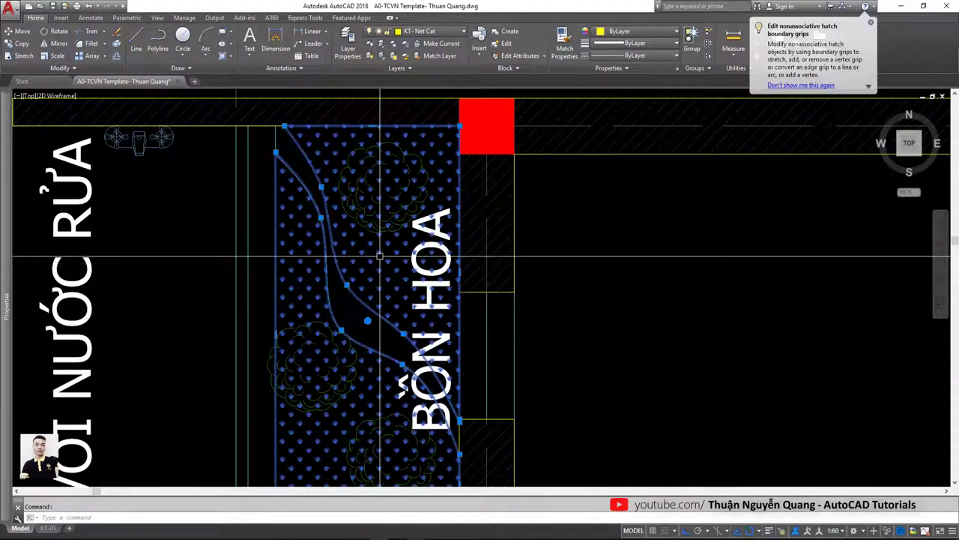
{"action": "left_click", "coordinate": [36, 18]}
{"action": "left_click", "coordinate": [619, 32]}
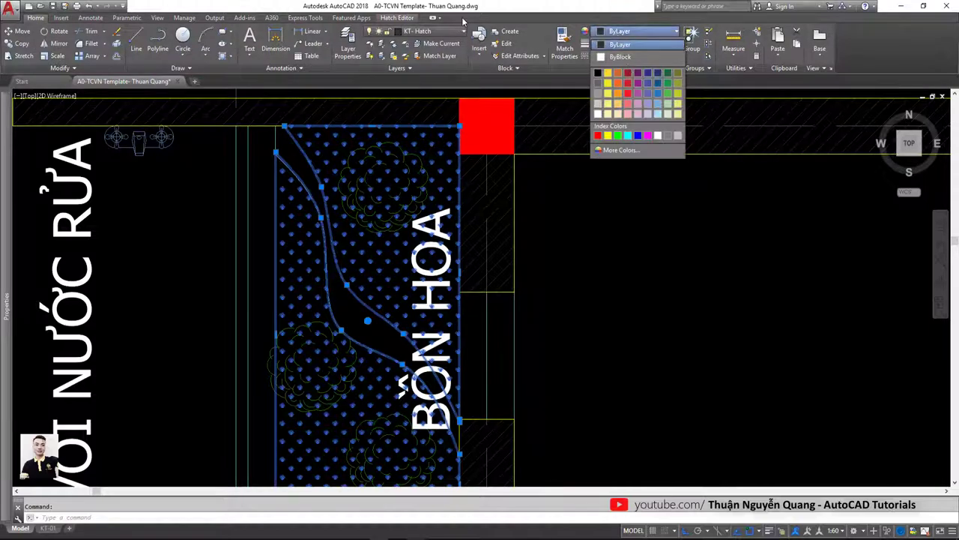
{"action": "key", "text": "Escape"}
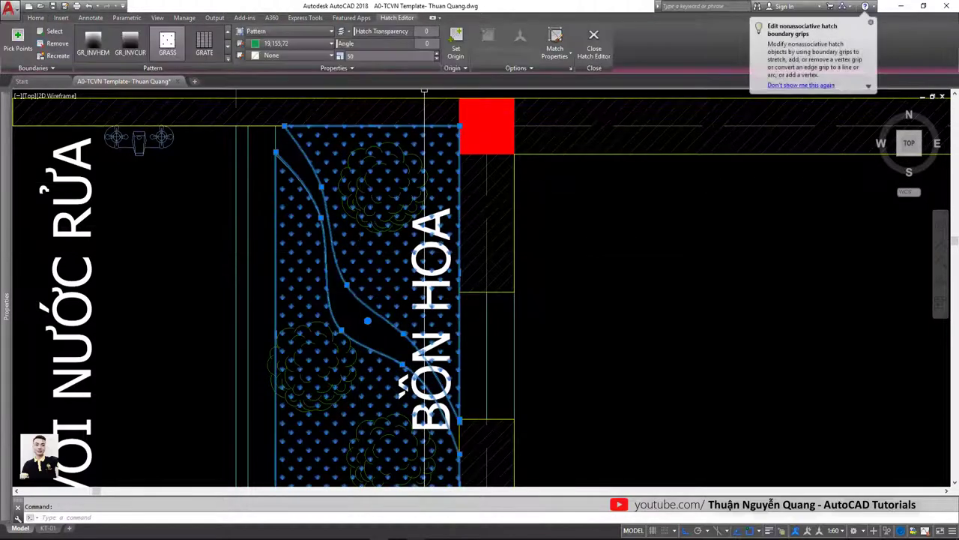
{"action": "key", "text": "Escape"}
{"action": "scroll", "coordinate": [360, 253], "scroll_direction": "down", "scroll_amount": 8}
Start plotting with the <Previous plot> setup (DWG To PDF, ISO A3, 1:60).
{"action": "scroll", "coordinate": [437, 259], "scroll_direction": "down", "scroll_amount": 4}
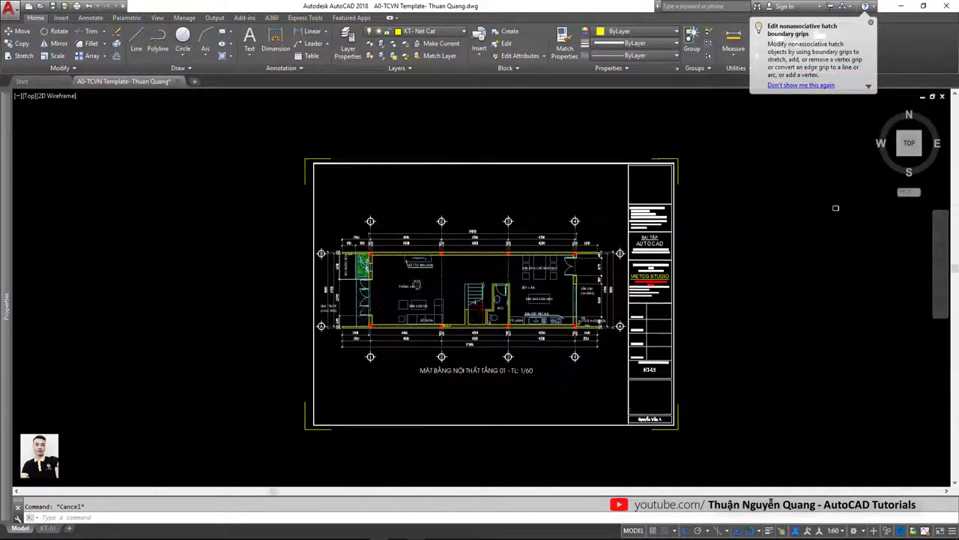
{"action": "key", "text": "ctrl+p"}
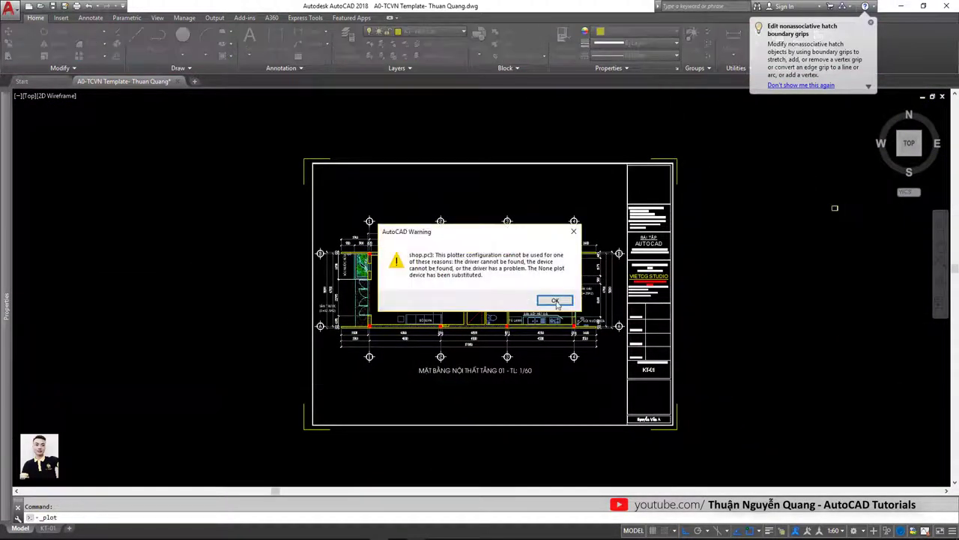
{"action": "left_click", "coordinate": [555, 300]}
{"action": "left_click", "coordinate": [375, 166]}
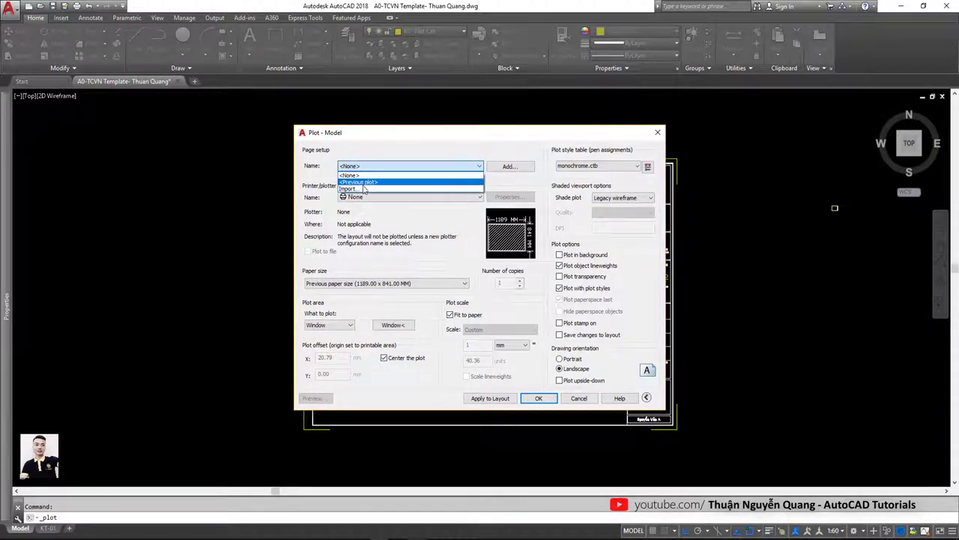
{"action": "left_click", "coordinate": [364, 184]}
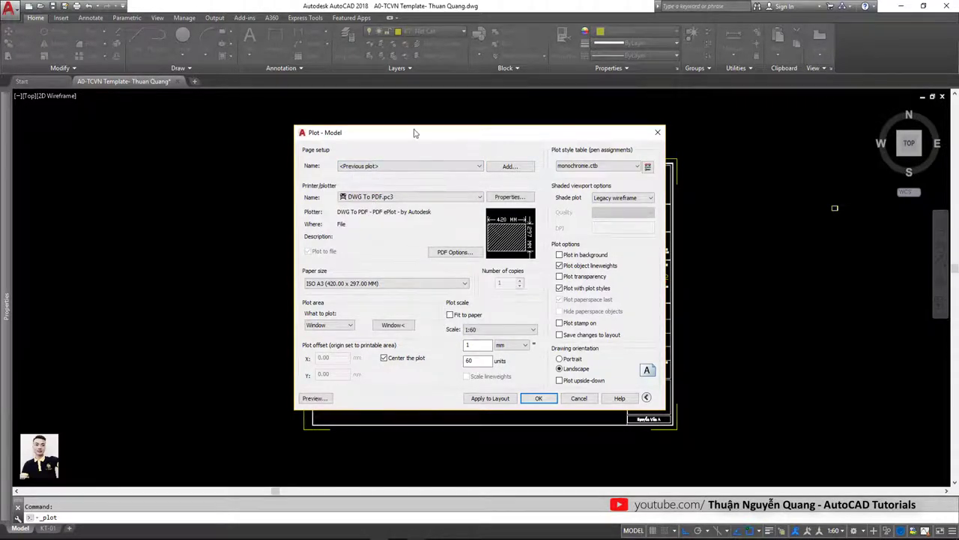
Preview the plot and inspect the dimensions above the wall.
{"action": "left_click_drag", "start_coordinate": [416, 133], "coordinate": [691, 134]}
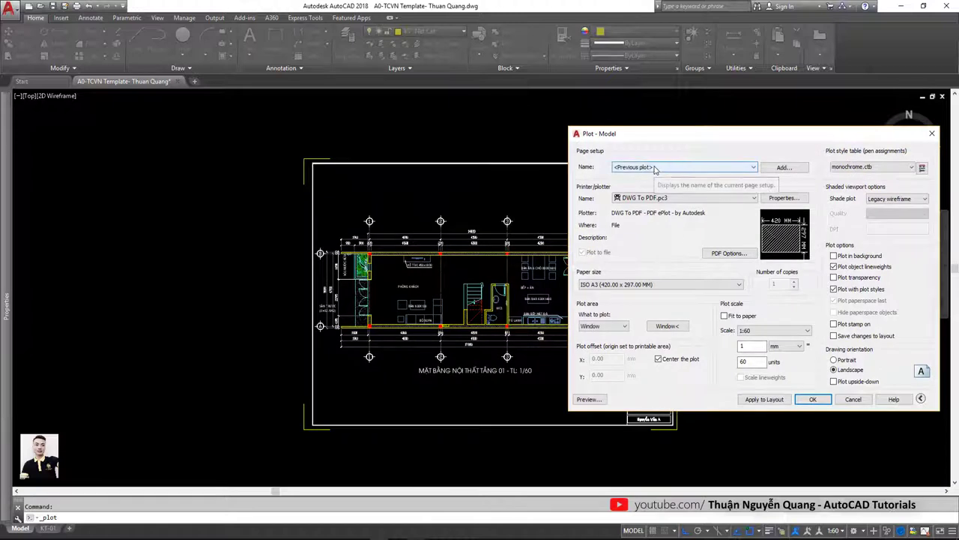
{"action": "left_click", "coordinate": [594, 400]}
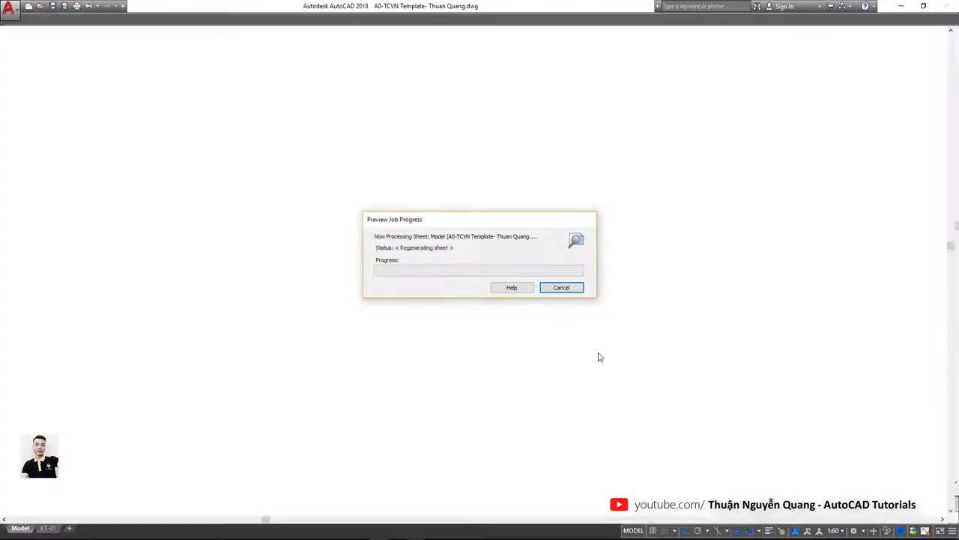
{"action": "scroll", "coordinate": [312, 216], "scroll_direction": "up", "scroll_amount": 10}
{"action": "middle_click_drag", "start_coordinate": [311, 216], "coordinate": [370, 243]}
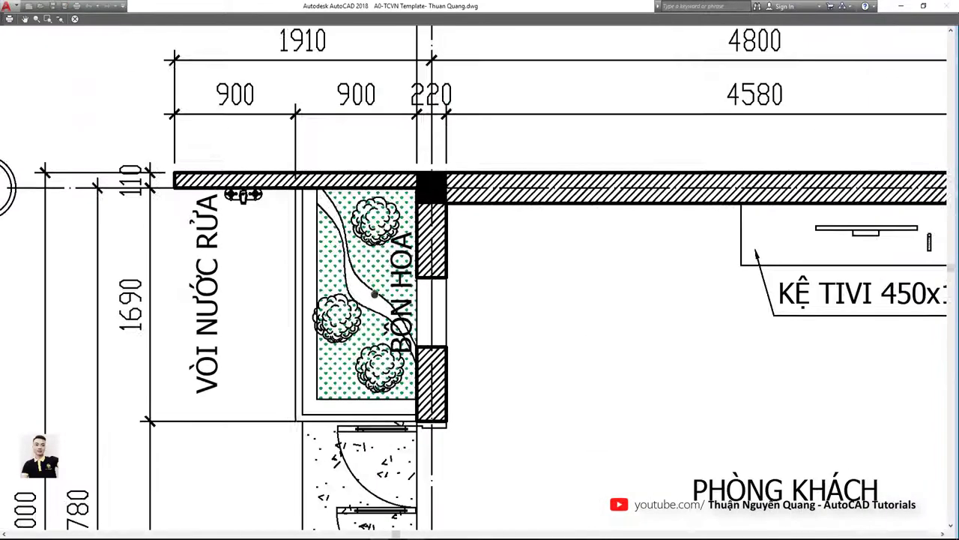
{"action": "scroll", "coordinate": [372, 277], "scroll_direction": "down", "scroll_amount": 10}
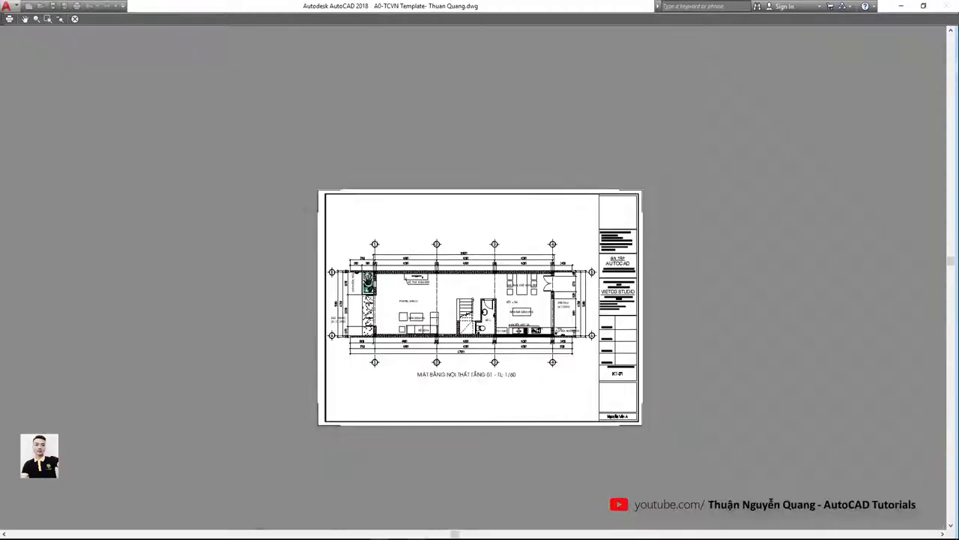
{"action": "scroll", "coordinate": [372, 277], "scroll_direction": "up", "scroll_amount": 10}
{"action": "scroll", "coordinate": [373, 277], "scroll_direction": "down", "scroll_amount": 10}
{"action": "key", "text": "Escape"}
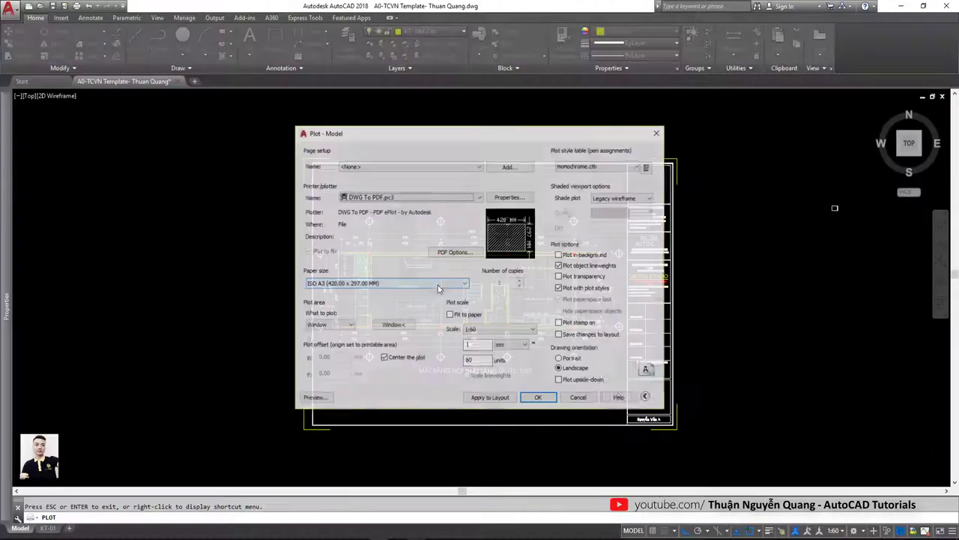
Edit monochrome.ctb so every plot style prints Black, then save and close it.
{"action": "left_click", "coordinate": [648, 167]}
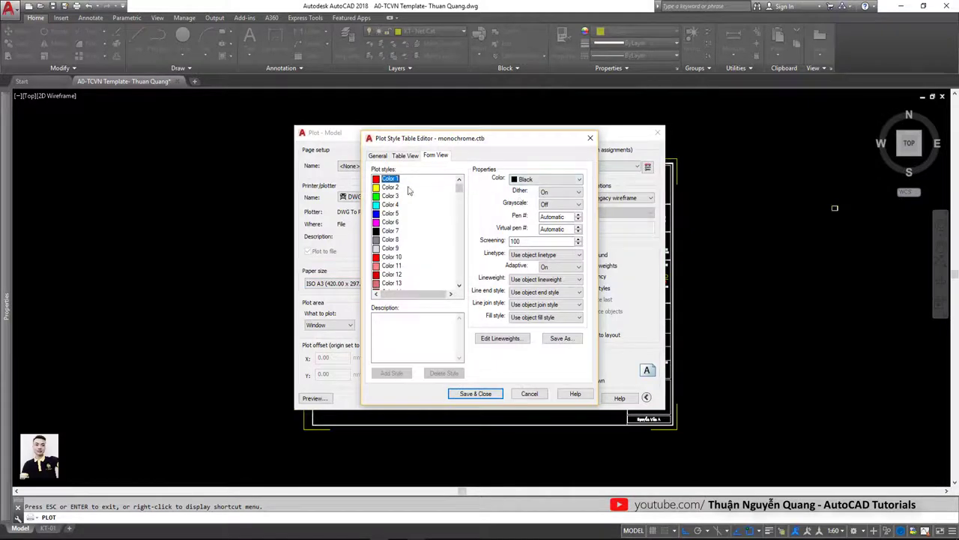
{"action": "left_click_drag", "start_coordinate": [455, 188], "coordinate": [452, 297]}
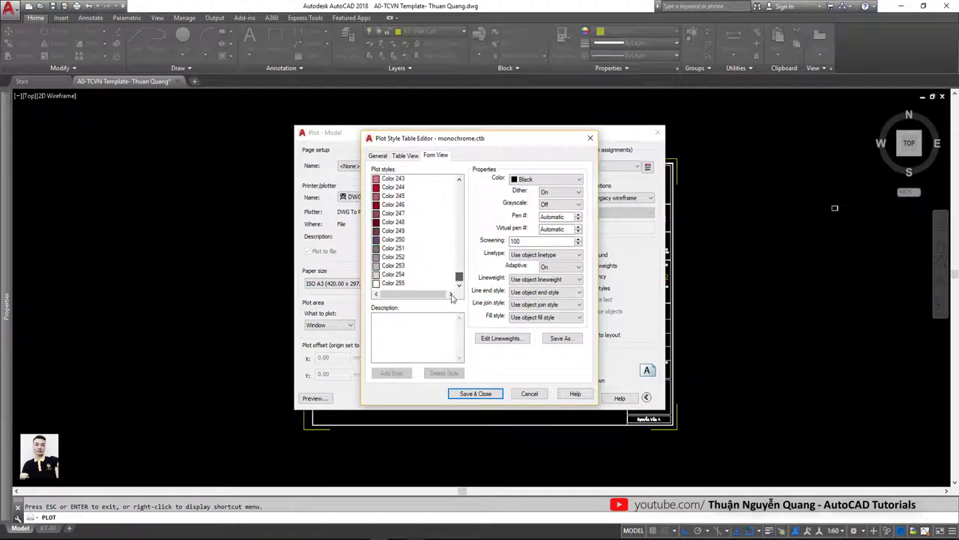
{"action": "left_click", "coordinate": [399, 284], "text": "shift"}
{"action": "left_click", "coordinate": [566, 180]}
{"action": "left_click", "coordinate": [529, 247]}
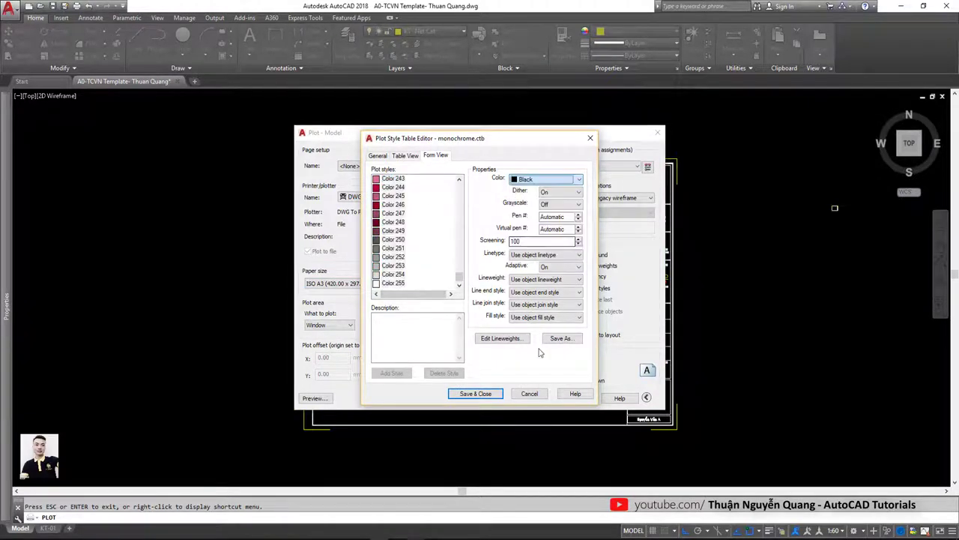
{"action": "left_click", "coordinate": [487, 395]}
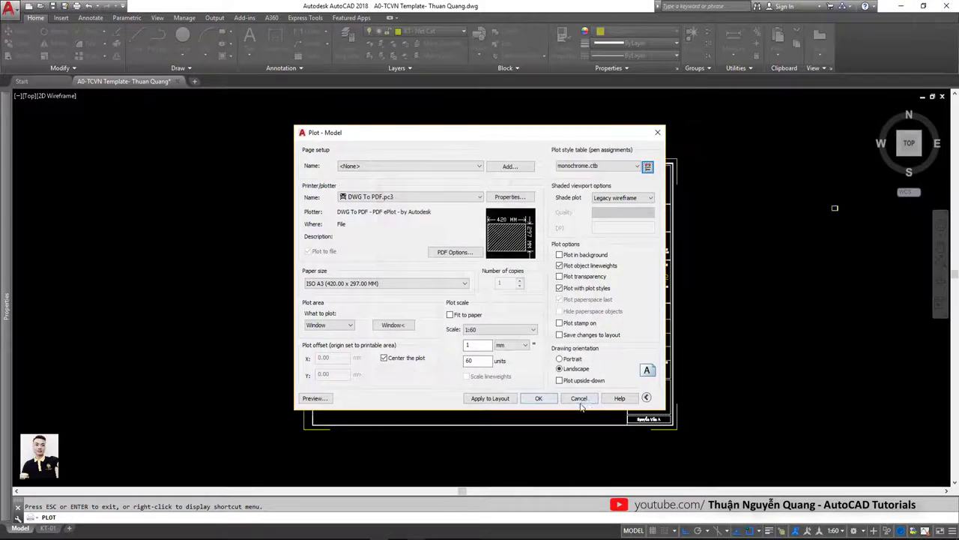
Apply the plot settings to the layout and preview the plot again.
{"action": "left_click", "coordinate": [506, 402]}
{"action": "left_click", "coordinate": [326, 398]}
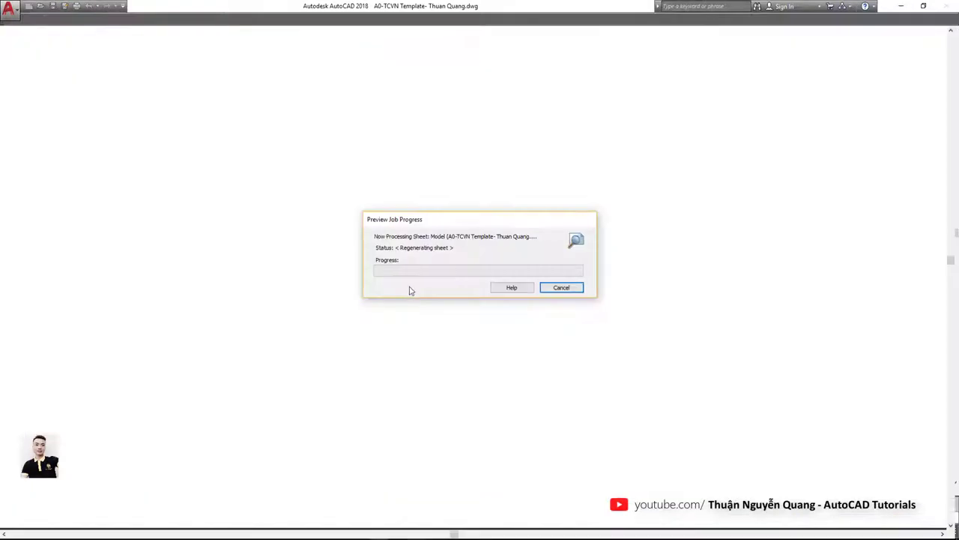
{"action": "scroll", "coordinate": [307, 241], "scroll_direction": "up", "scroll_amount": 5}
{"action": "scroll", "coordinate": [307, 241], "scroll_direction": "down", "scroll_amount": 6}
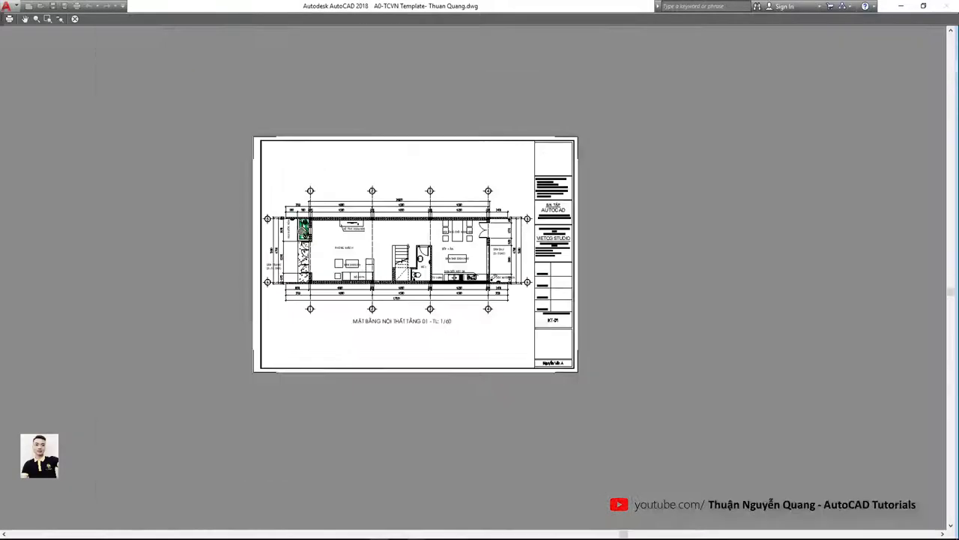
{"action": "key", "text": "Escape"}
{"action": "key", "text": "Escape"}
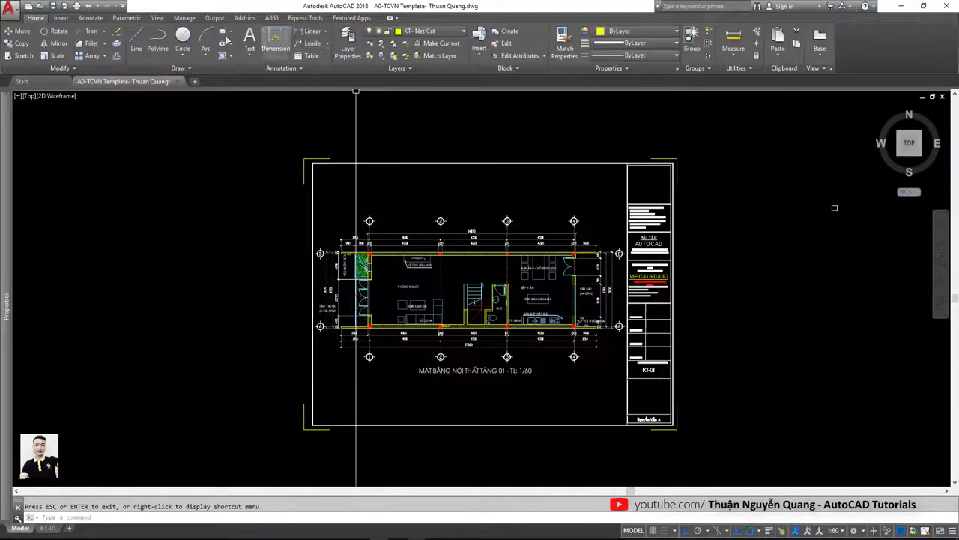
Give the BỒN HOA planter hatch a green object colour.
{"action": "scroll", "coordinate": [375, 276], "scroll_direction": "up", "scroll_amount": 8}
{"action": "left_click", "coordinate": [187, 202]}
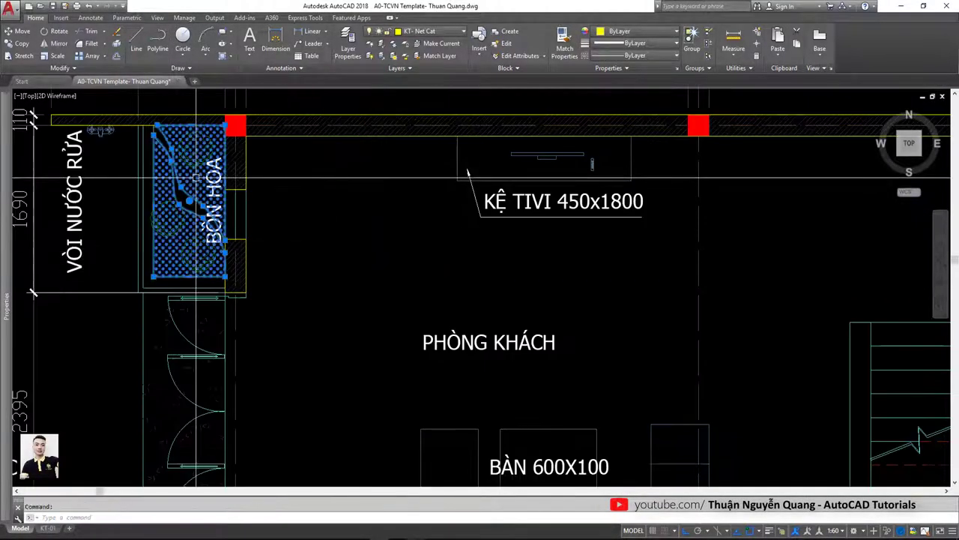
{"action": "left_click", "coordinate": [312, 45]}
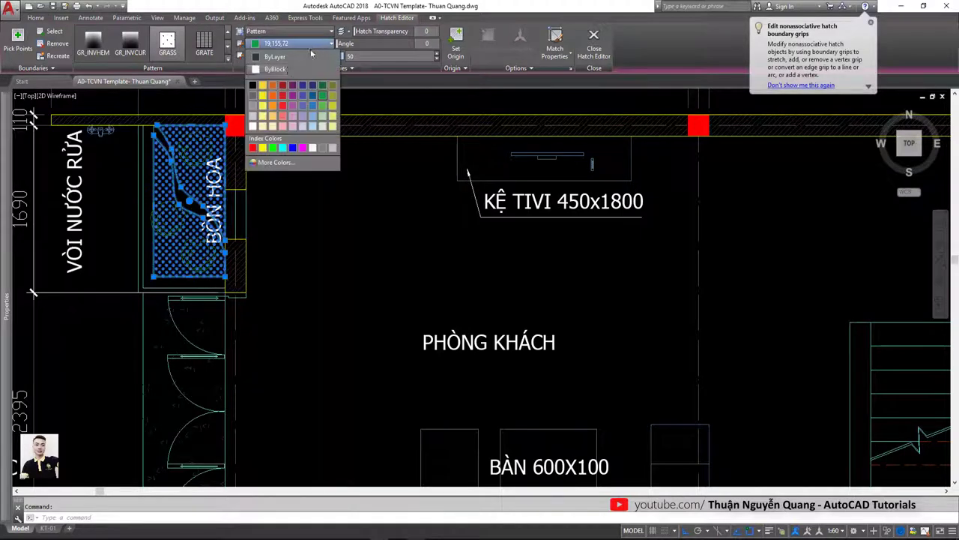
{"action": "left_click", "coordinate": [285, 64]}
{"action": "key", "text": "Escape"}
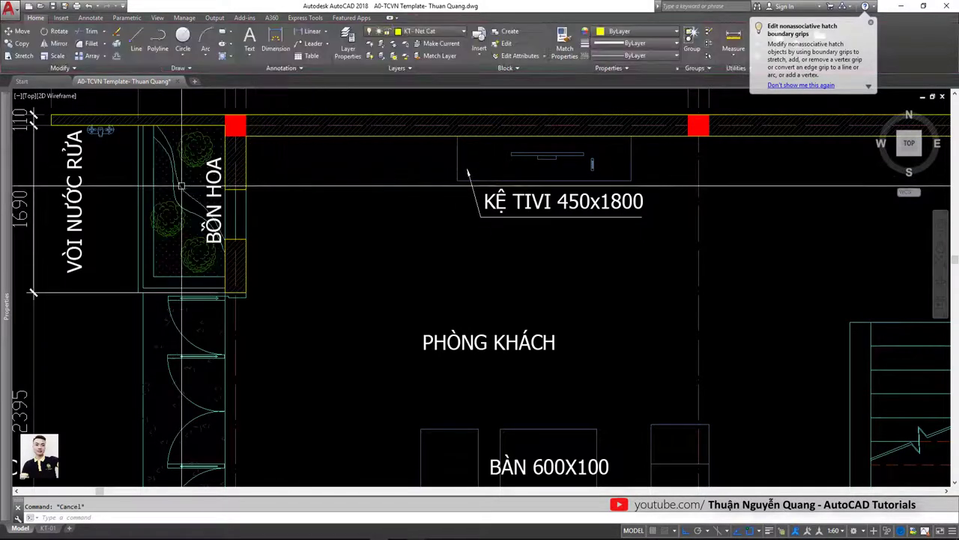
{"action": "middle_click_drag", "start_coordinate": [225, 188], "coordinate": [332, 220]}
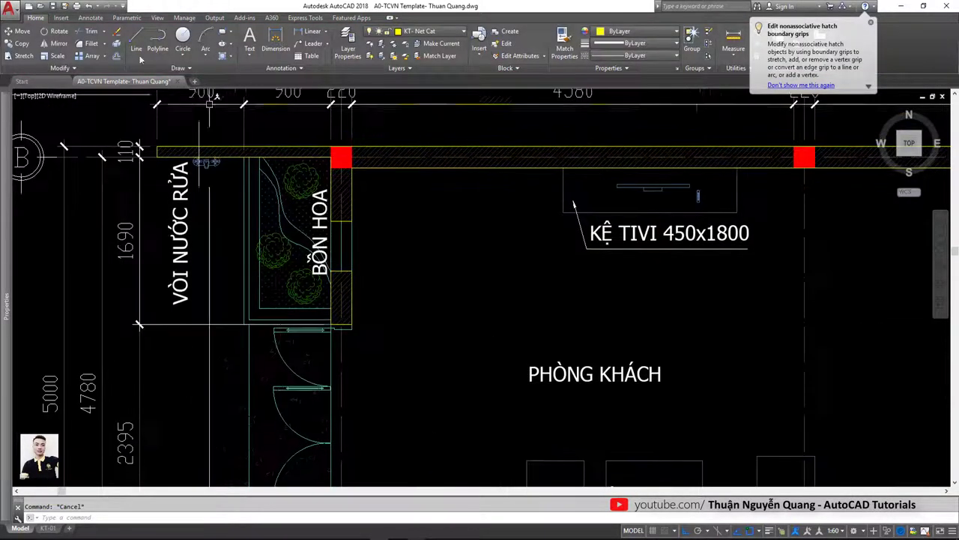
{"action": "left_click", "coordinate": [298, 210]}
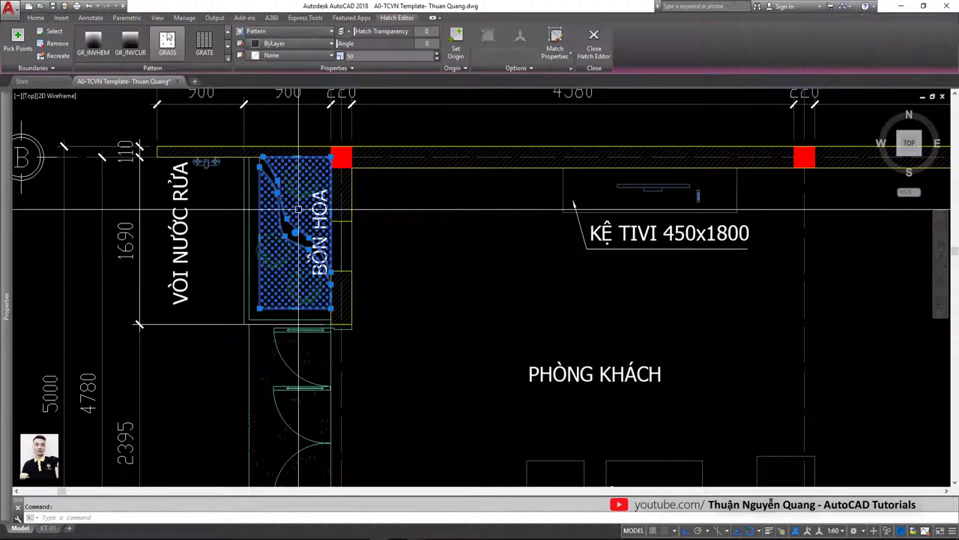
{"action": "left_click", "coordinate": [45, 18]}
{"action": "left_click", "coordinate": [637, 31]}
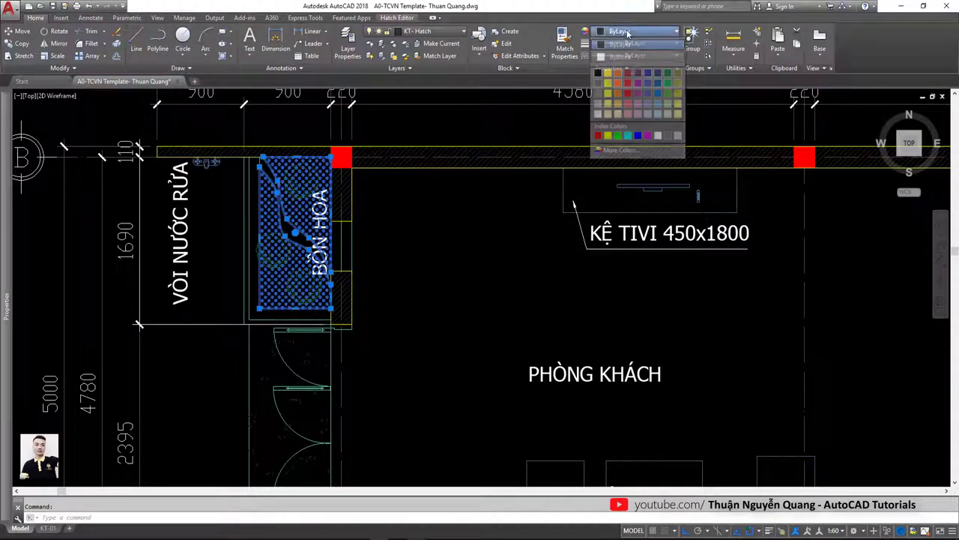
{"action": "left_click", "coordinate": [666, 86]}
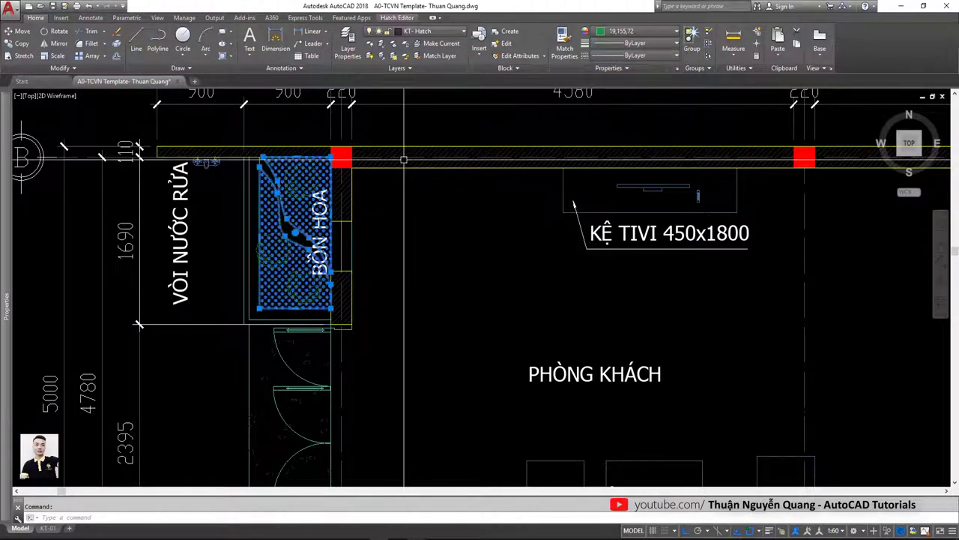
{"action": "key", "text": "Escape"}
Set the planter hatch colour back to ByLayer in the Hatch Editor.
{"action": "left_click", "coordinate": [300, 182]}
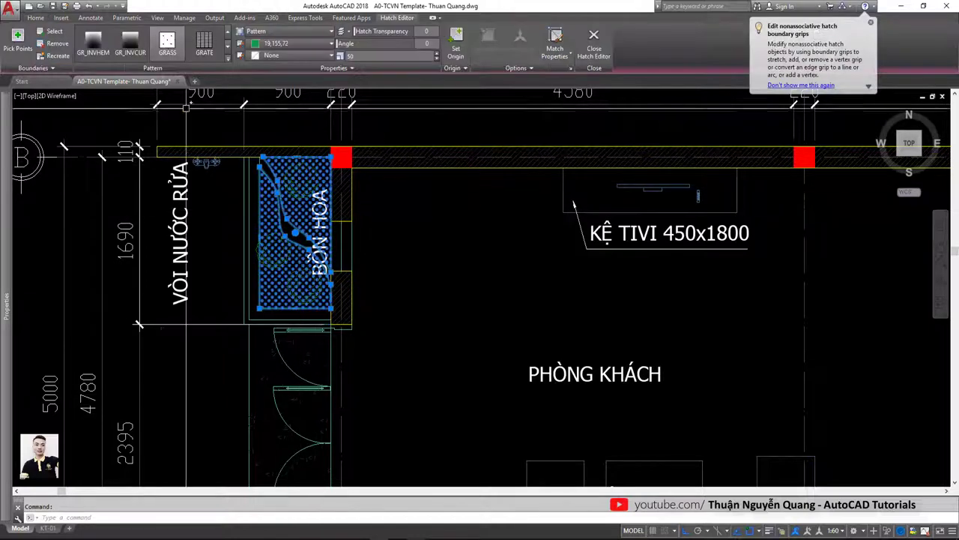
{"action": "left_click", "coordinate": [290, 43]}
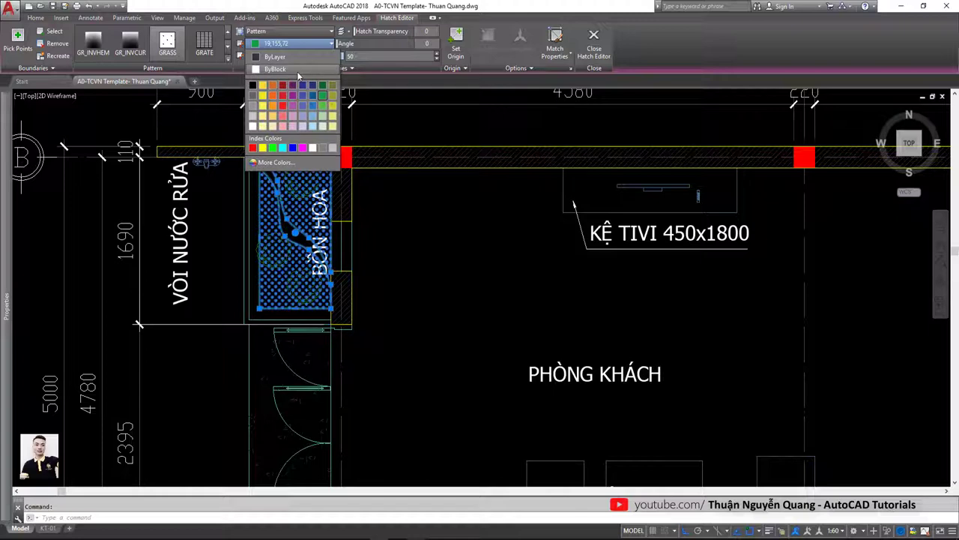
{"action": "left_click", "coordinate": [279, 57]}
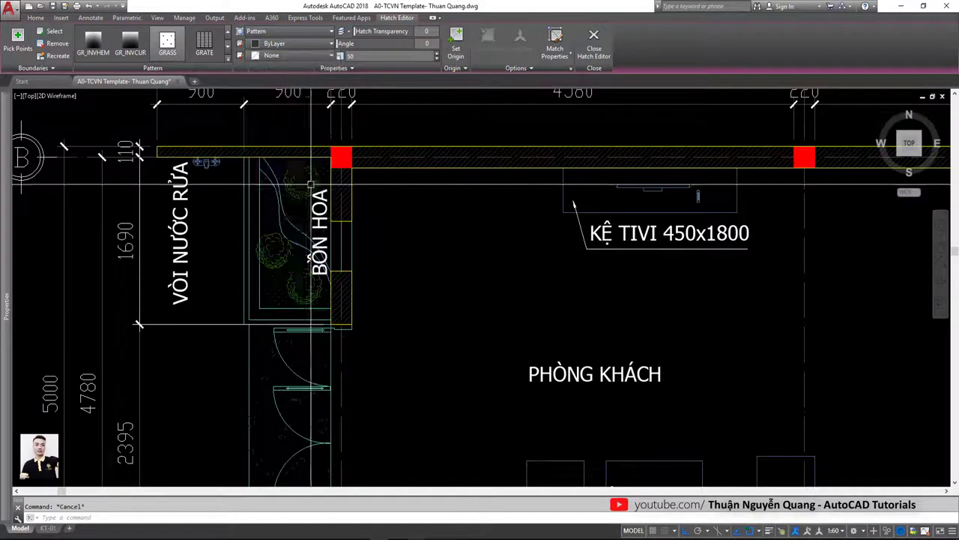
{"action": "key", "text": "Escape"}
{"action": "left_click", "coordinate": [303, 211]}
{"action": "key", "text": "Escape"}
Move the planter hatch onto the KT- Cay layer.
{"action": "left_click", "coordinate": [304, 212]}
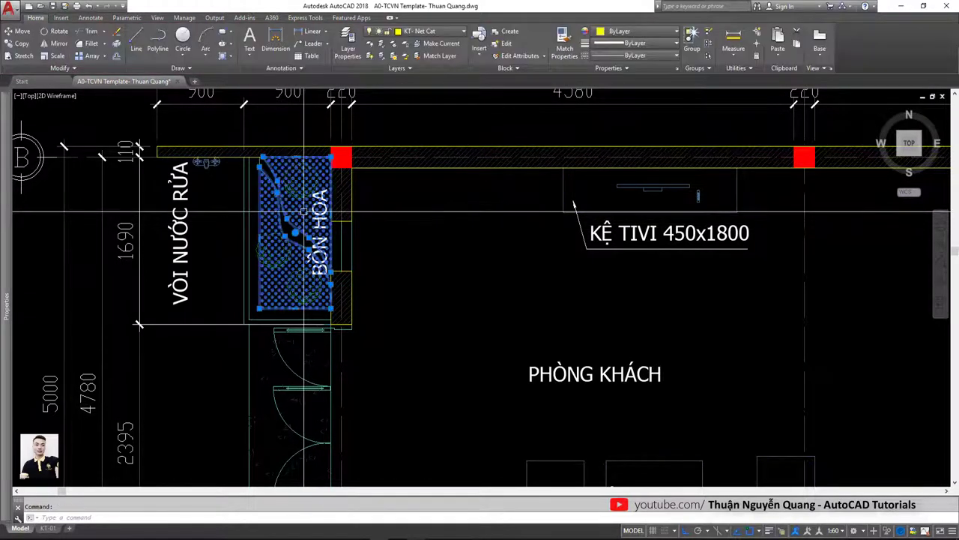
{"action": "left_click", "coordinate": [35, 17]}
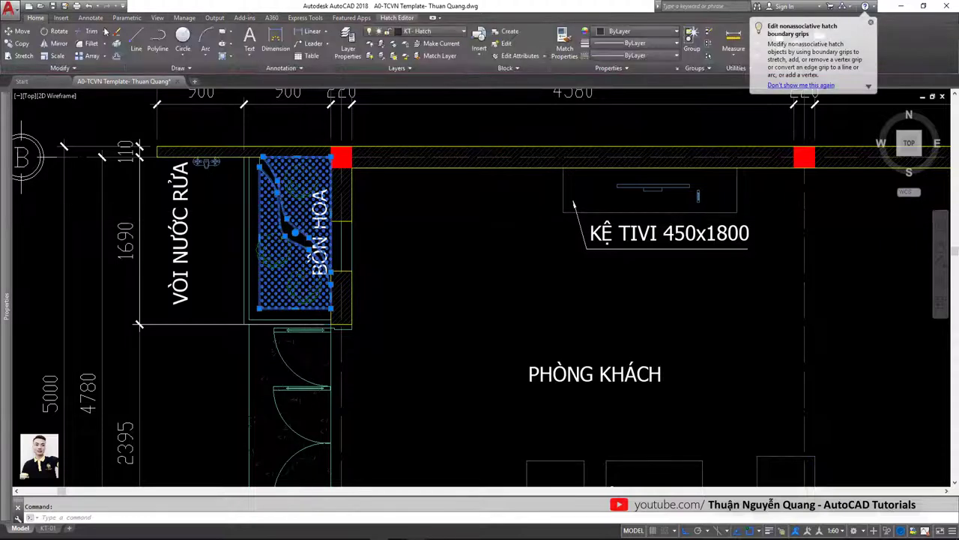
{"action": "left_click", "coordinate": [440, 38]}
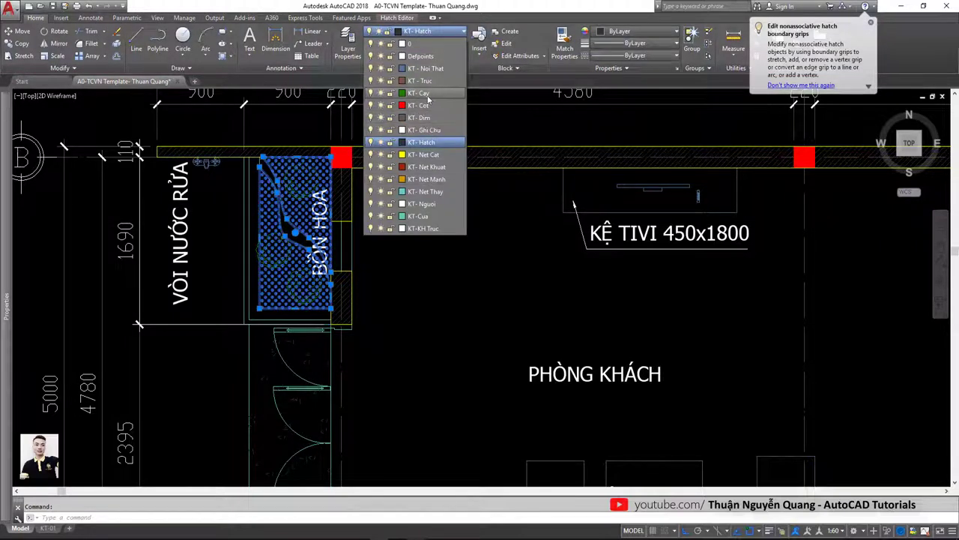
{"action": "left_click", "coordinate": [416, 136]}
{"action": "key", "text": "Escape"}
{"action": "scroll", "coordinate": [514, 272], "scroll_direction": "down", "scroll_amount": 5}
{"action": "scroll", "coordinate": [514, 273], "scroll_direction": "down", "scroll_amount": 4}
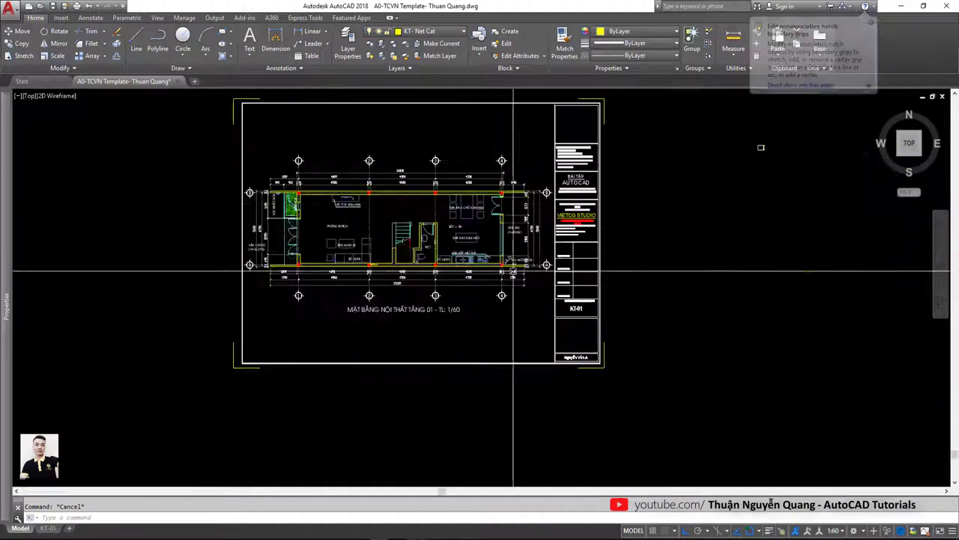
{"action": "key", "text": "ctrl+p"}
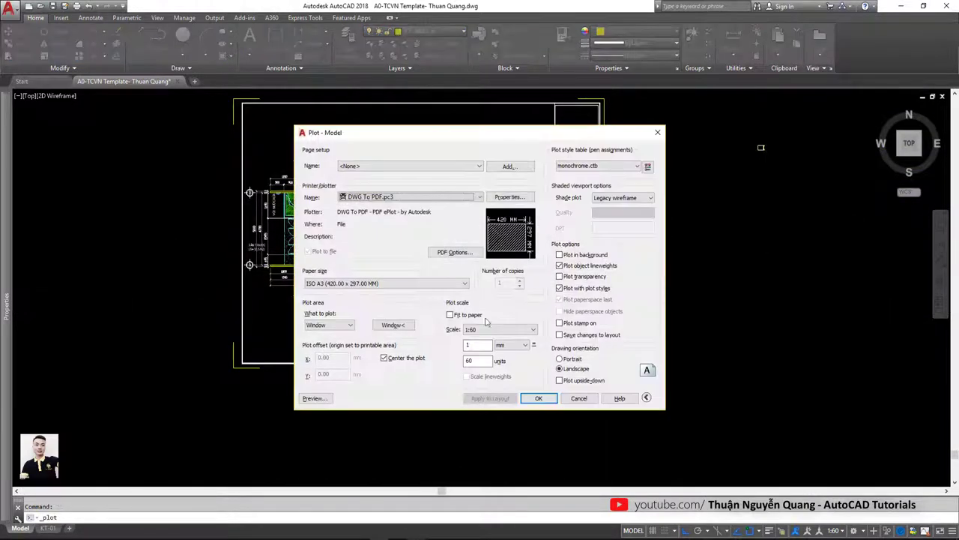
{"action": "left_click", "coordinate": [335, 398]}
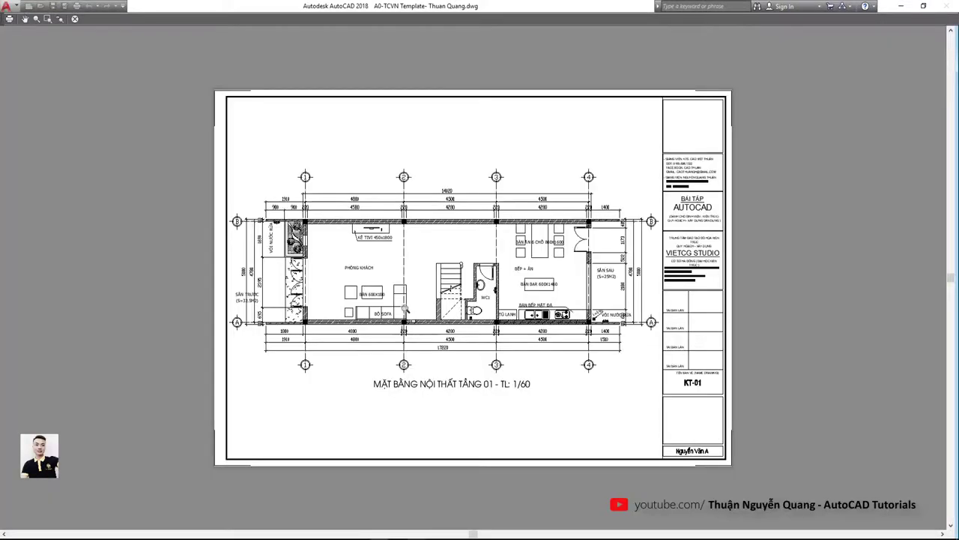
{"action": "scroll", "coordinate": [295, 249], "scroll_direction": "up", "scroll_amount": 5}
{"action": "scroll", "coordinate": [296, 250], "scroll_direction": "down", "scroll_amount": 3}
{"action": "scroll", "coordinate": [295, 250], "scroll_direction": "down", "scroll_amount": 2}
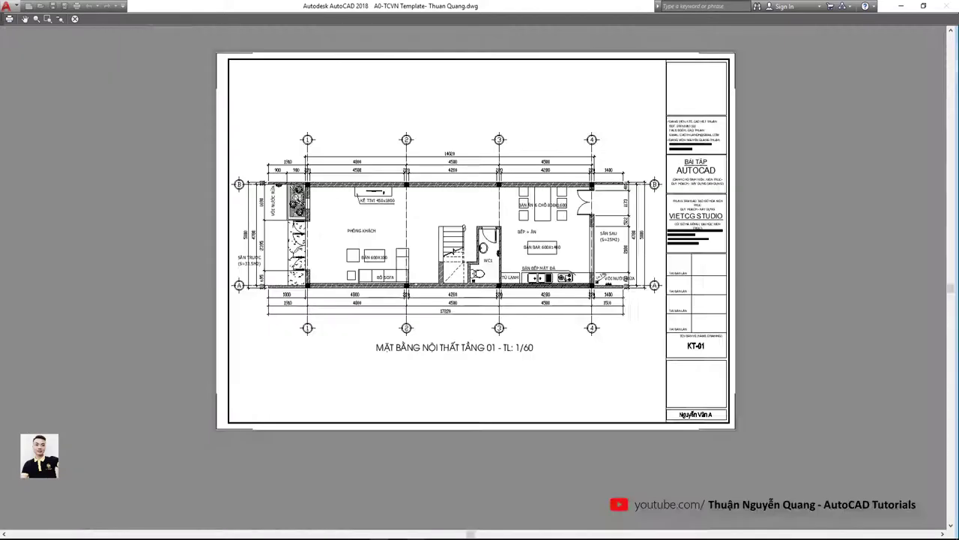
{"action": "scroll", "coordinate": [296, 250], "scroll_direction": "up", "scroll_amount": 4}
{"action": "scroll", "coordinate": [296, 186], "scroll_direction": "down", "scroll_amount": 2}
{"action": "scroll", "coordinate": [296, 186], "scroll_direction": "down", "scroll_amount": 2}
{"action": "scroll", "coordinate": [507, 153], "scroll_direction": "up", "scroll_amount": 1}
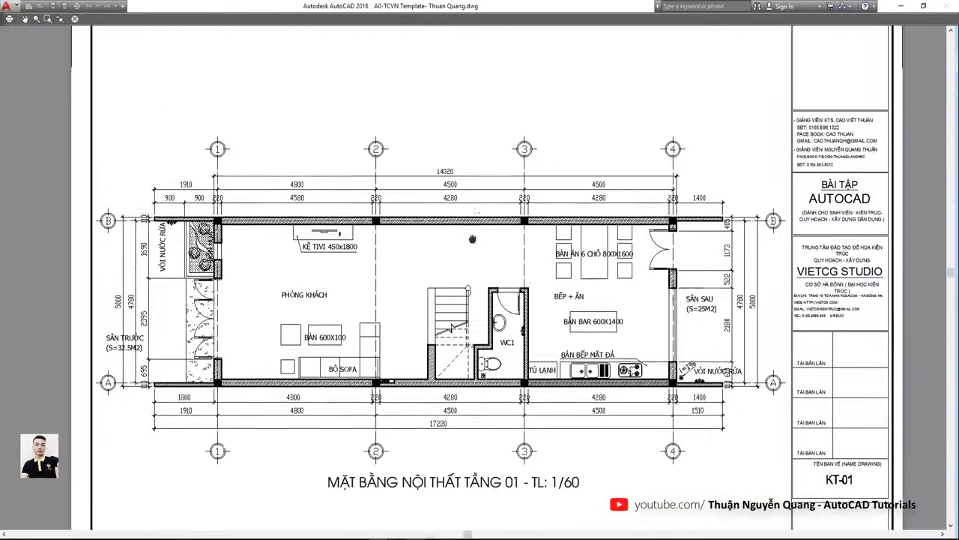
{"action": "scroll", "coordinate": [506, 153], "scroll_direction": "up", "scroll_amount": 5}
{"action": "scroll", "coordinate": [506, 152], "scroll_direction": "down", "scroll_amount": 3}
{"action": "scroll", "coordinate": [505, 150], "scroll_direction": "down", "scroll_amount": 2}
{"action": "scroll", "coordinate": [626, 351], "scroll_direction": "up", "scroll_amount": 2}
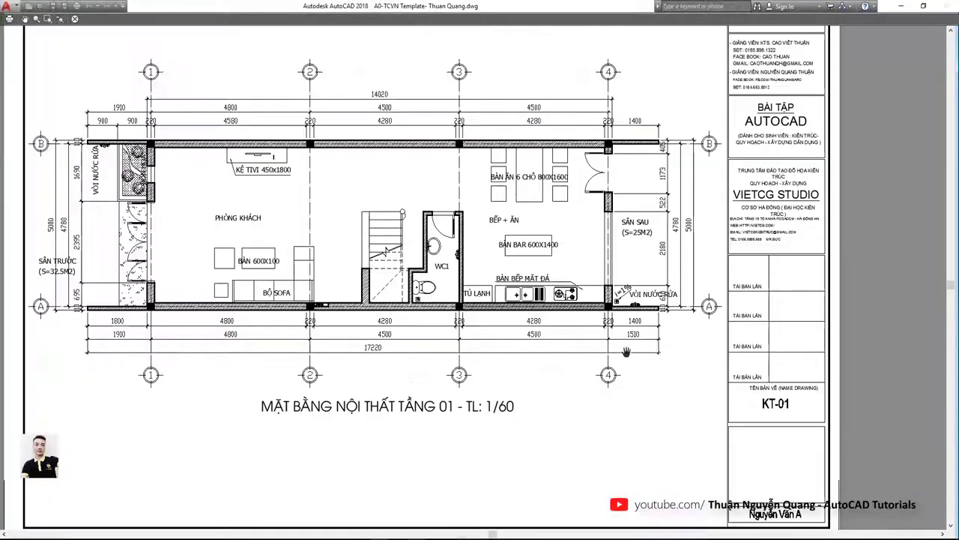
{"action": "scroll", "coordinate": [705, 307], "scroll_direction": "up", "scroll_amount": 2}
{"action": "scroll", "coordinate": [718, 305], "scroll_direction": "up", "scroll_amount": 3}
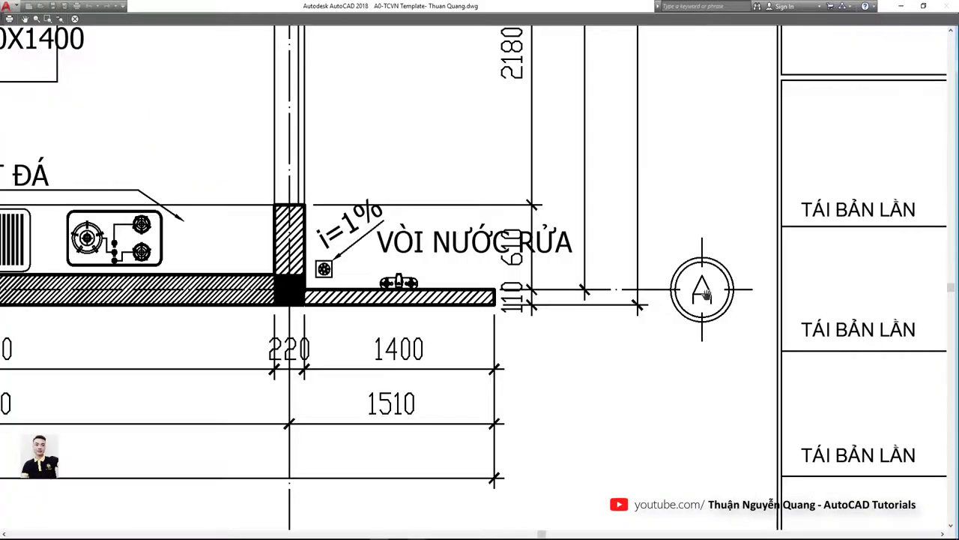
{"action": "scroll", "coordinate": [701, 296], "scroll_direction": "down", "scroll_amount": 3}
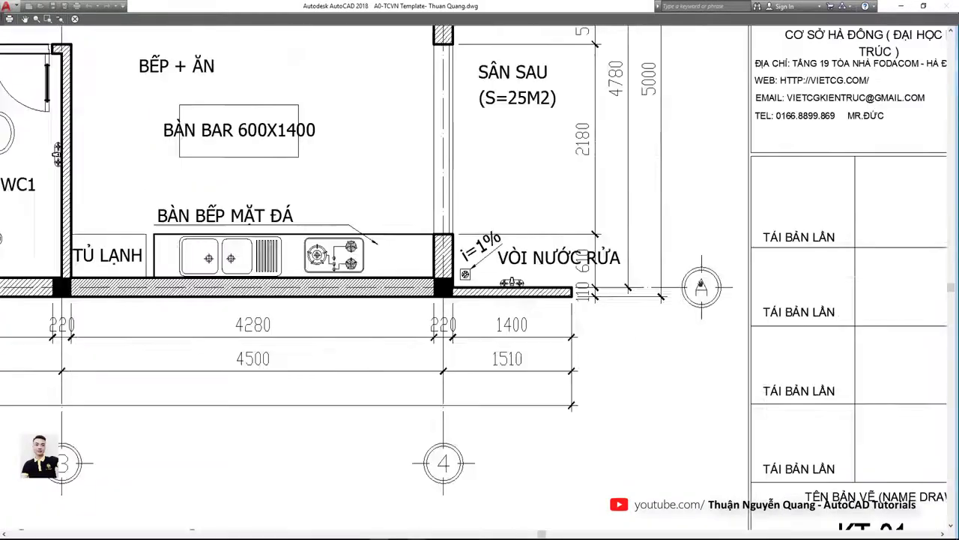
{"action": "scroll", "coordinate": [701, 293], "scroll_direction": "down", "scroll_amount": 2}
{"action": "scroll", "coordinate": [443, 369], "scroll_direction": "up", "scroll_amount": 2}
{"action": "scroll", "coordinate": [446, 368], "scroll_direction": "up", "scroll_amount": 2}
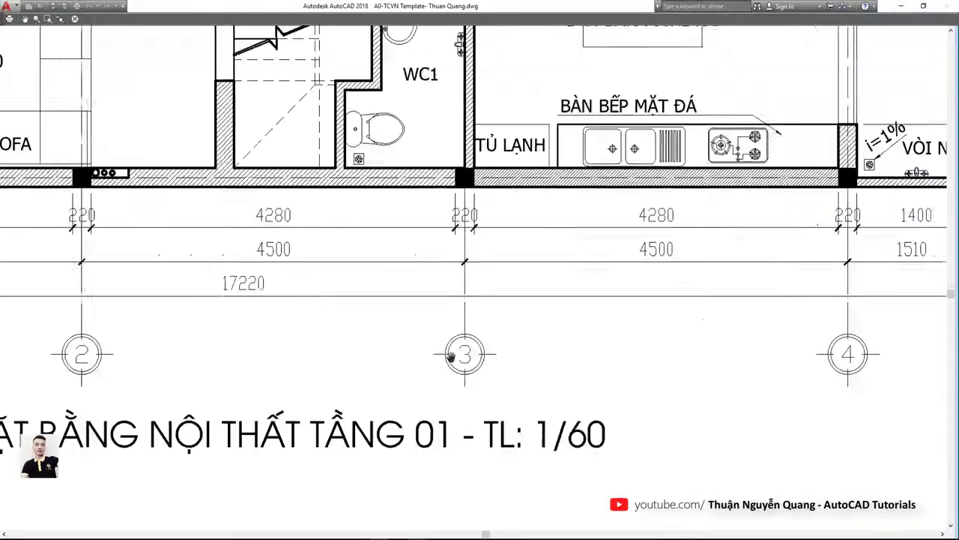
{"action": "scroll", "coordinate": [457, 370], "scroll_direction": "down", "scroll_amount": 2}
{"action": "scroll", "coordinate": [473, 370], "scroll_direction": "down", "scroll_amount": 3}
{"action": "scroll", "coordinate": [495, 297], "scroll_direction": "up", "scroll_amount": 2}
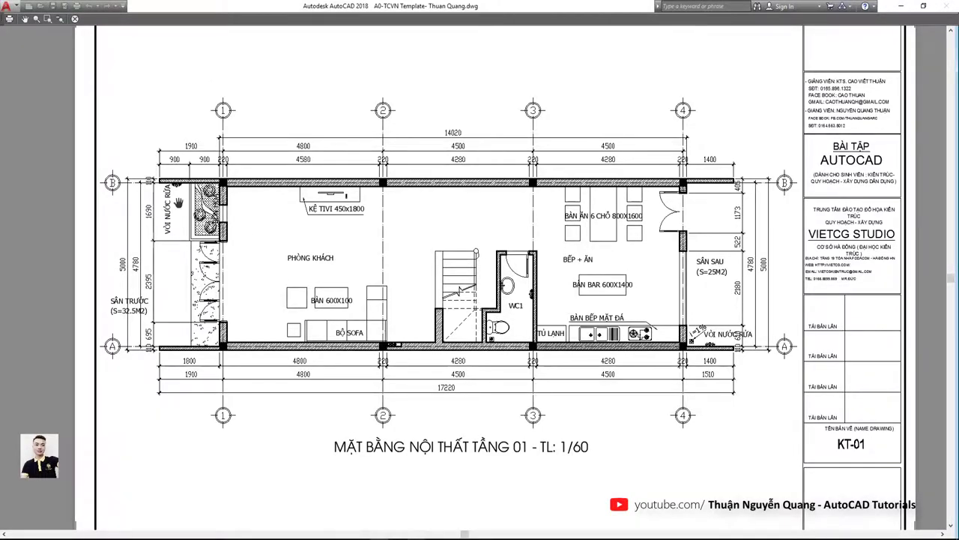
{"action": "scroll", "coordinate": [178, 202], "scroll_direction": "up", "scroll_amount": 2}
{"action": "scroll", "coordinate": [223, 217], "scroll_direction": "down", "scroll_amount": 4}
{"action": "left_click_drag", "start_coordinate": [265, 224], "coordinate": [303, 245]}
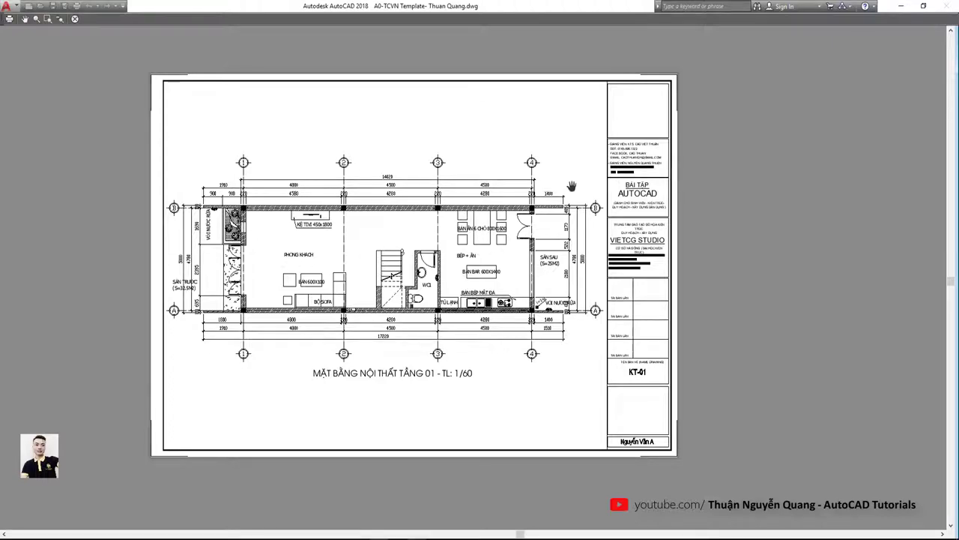
Close the plot preview and the Plot dialog without printing.
{"action": "key", "text": "Escape"}
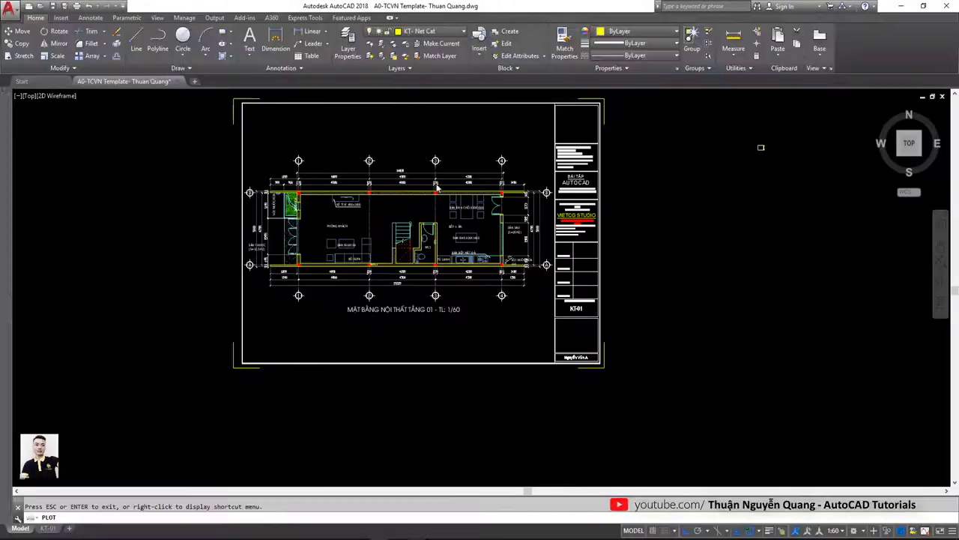
{"action": "key", "text": "Escape"}
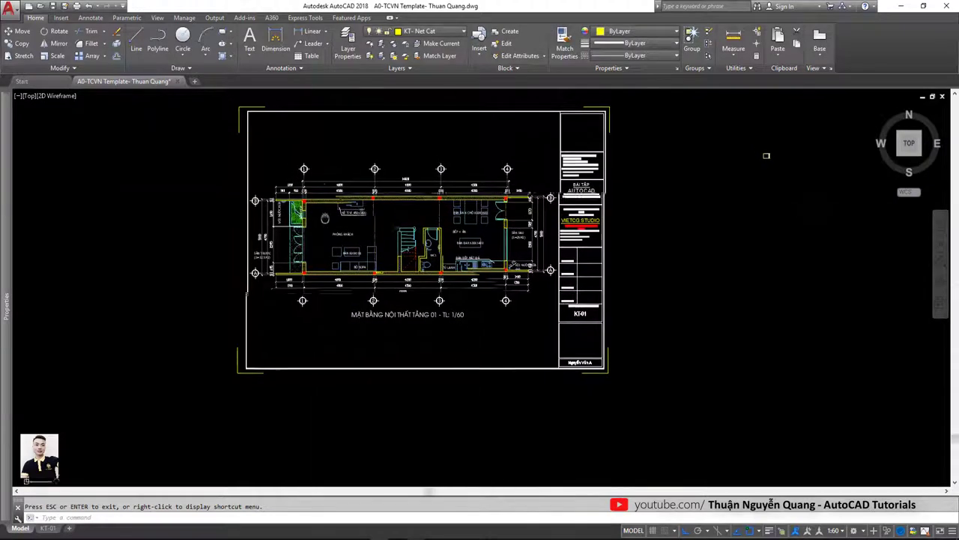
{"action": "scroll", "coordinate": [377, 188], "scroll_direction": "up", "scroll_amount": 2}
{"action": "scroll", "coordinate": [450, 262], "scroll_direction": "up", "scroll_amount": 2}
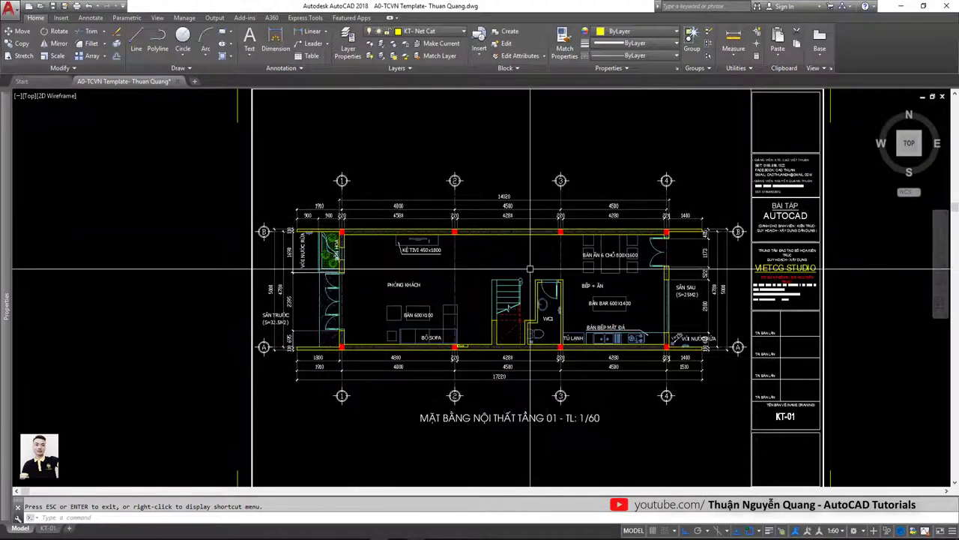
{"action": "scroll", "coordinate": [533, 287], "scroll_direction": "down", "scroll_amount": 2}
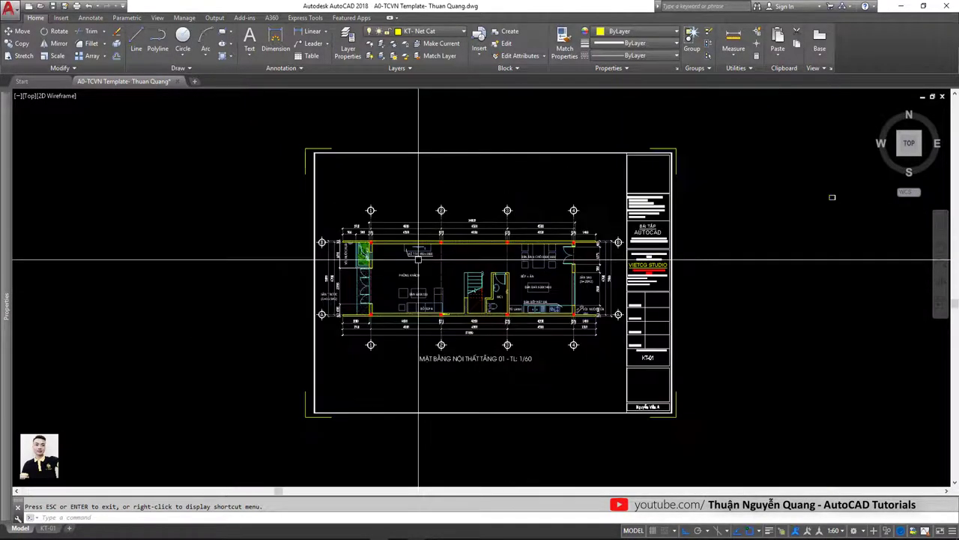
{"action": "scroll", "coordinate": [779, 242], "scroll_direction": "up", "scroll_amount": 1}
Erase the small stray square to the right of the title block.
{"action": "left_click", "coordinate": [716, 243]}
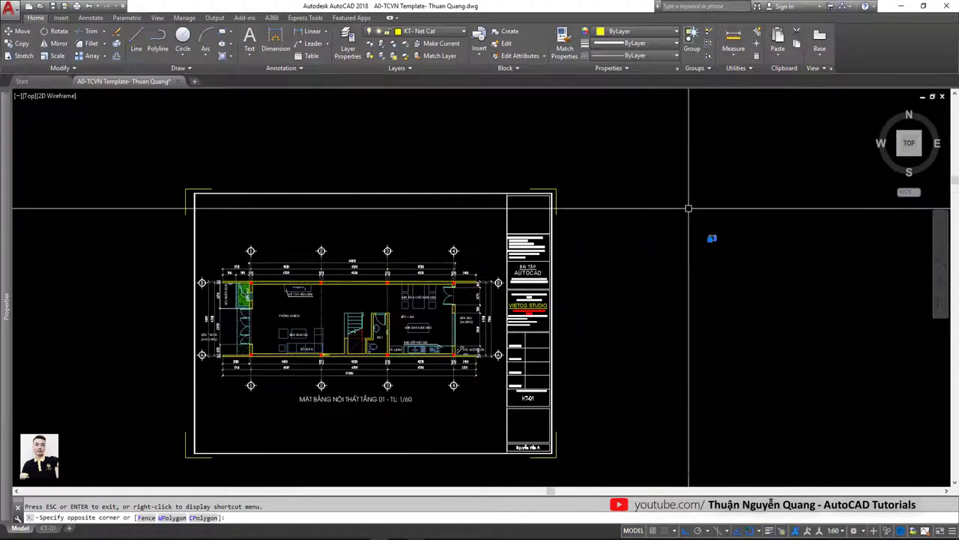
{"action": "left_click", "coordinate": [682, 214]}
{"action": "key", "text": "Delete"}
{"action": "middle_click_drag", "start_coordinate": [556, 229], "coordinate": [581, 218]}
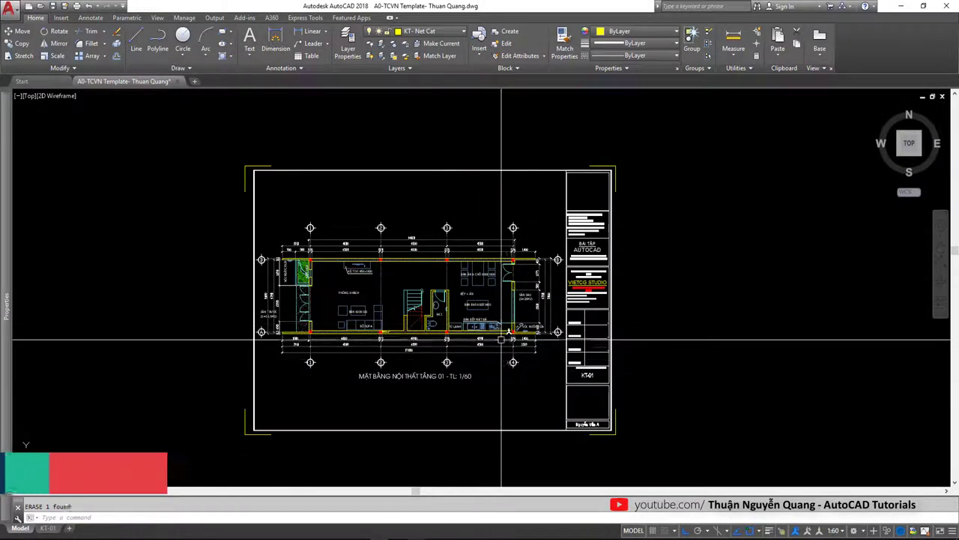
{"action": "middle_click_drag", "start_coordinate": [597, 400], "coordinate": [597, 376]}
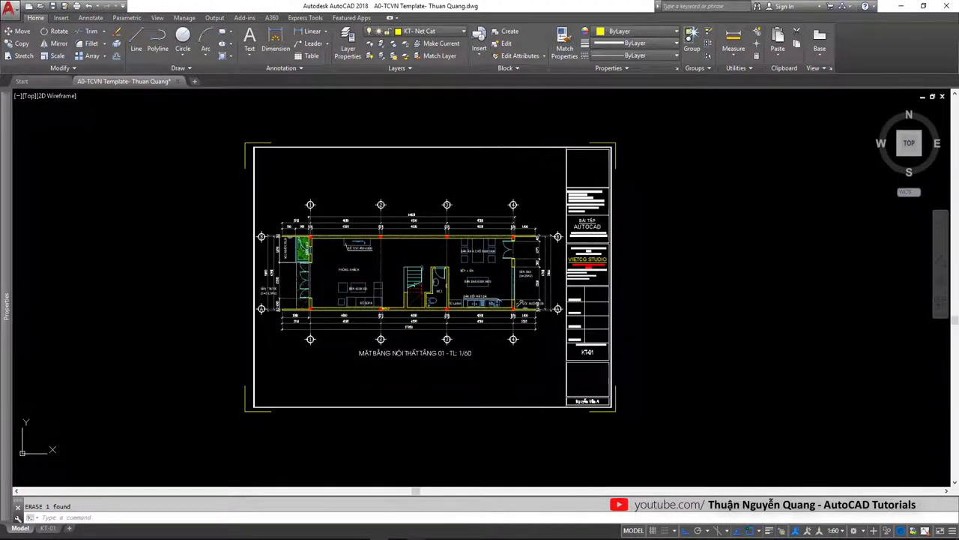